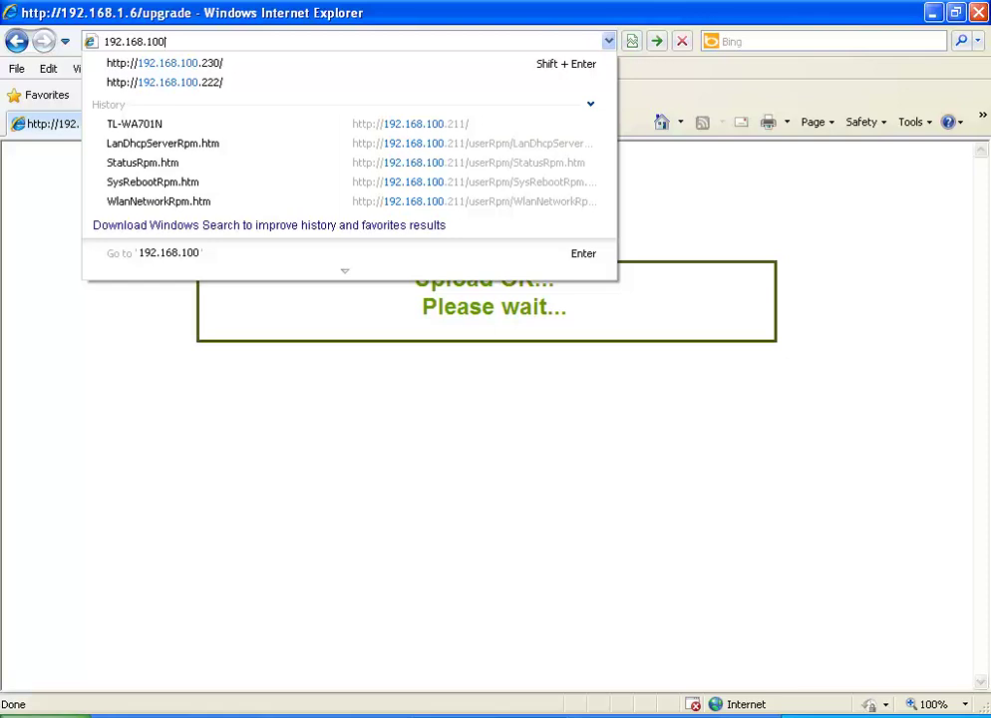
- Load the access point's administration page at 192.168.100.252
type(".")
type("2525")
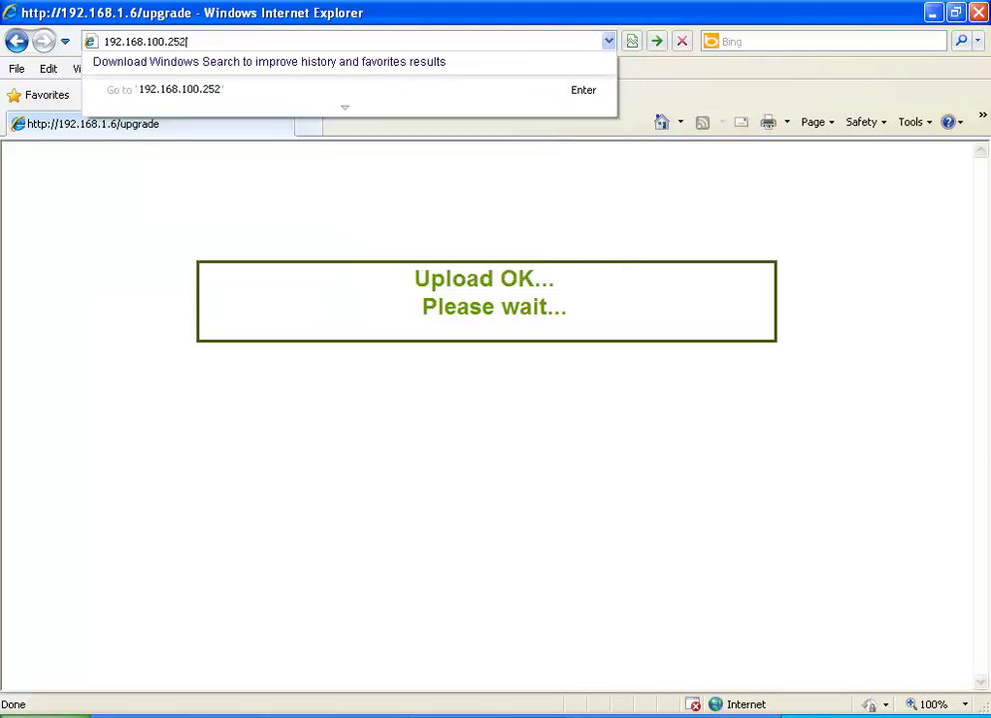
key("BackSpace")
key("BackSpace")
type("2")
key("Return")
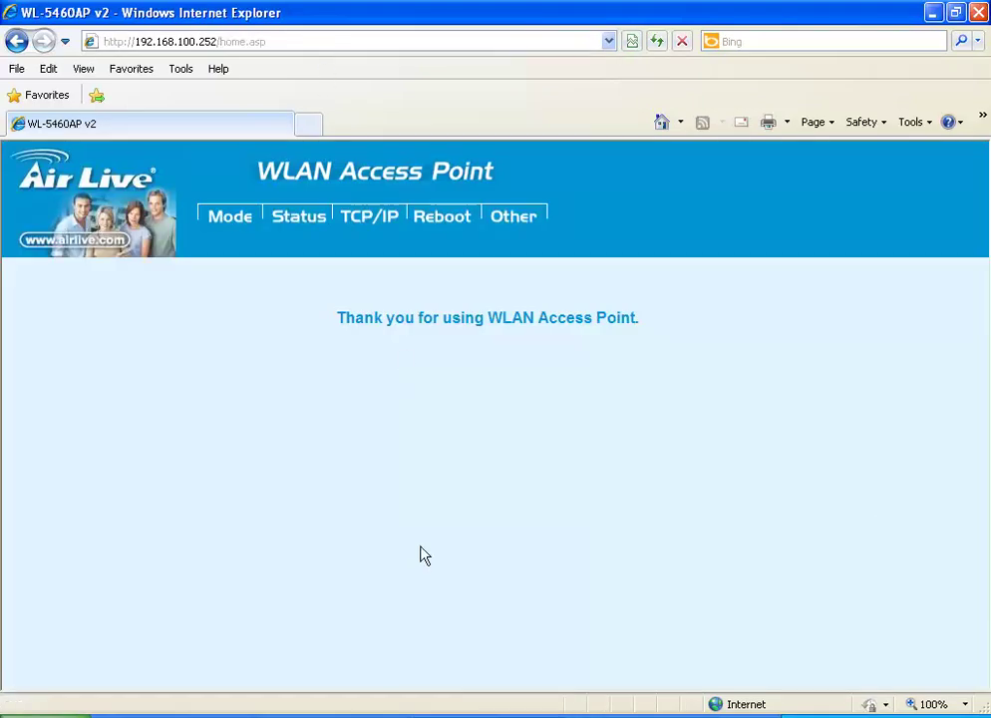
- Open the wireless mode list and examine the WDS Repeater and Universal Repeater options
left_click(231, 220)
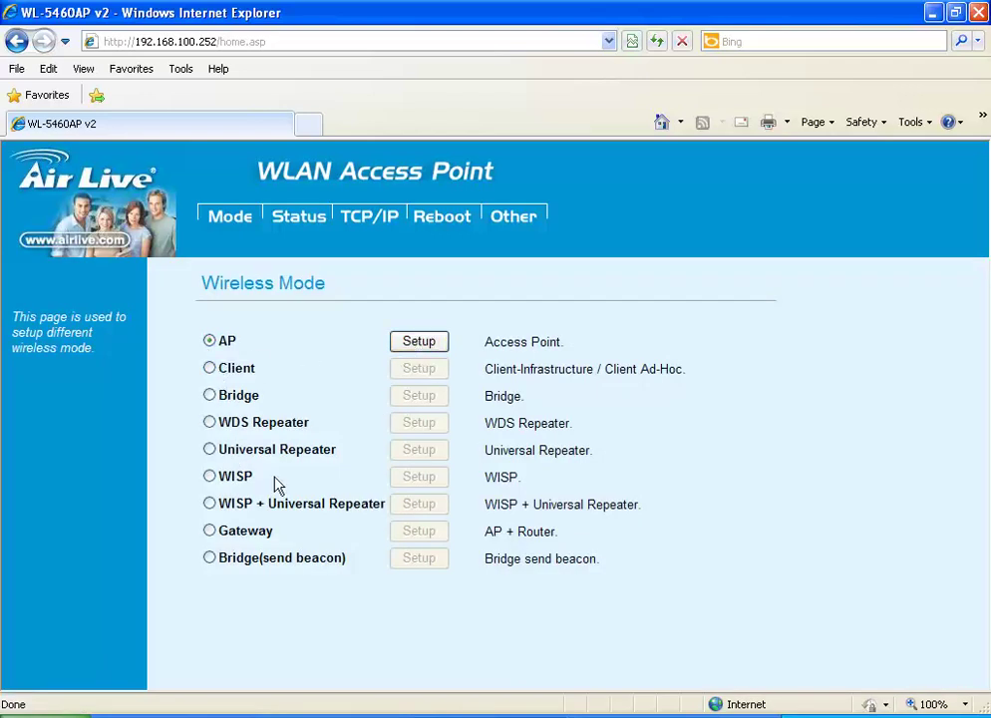
left_click(210, 423)
left_click(560, 426)
left_click_drag(311, 427, 237, 431)
left_click_drag(347, 460, 250, 463)
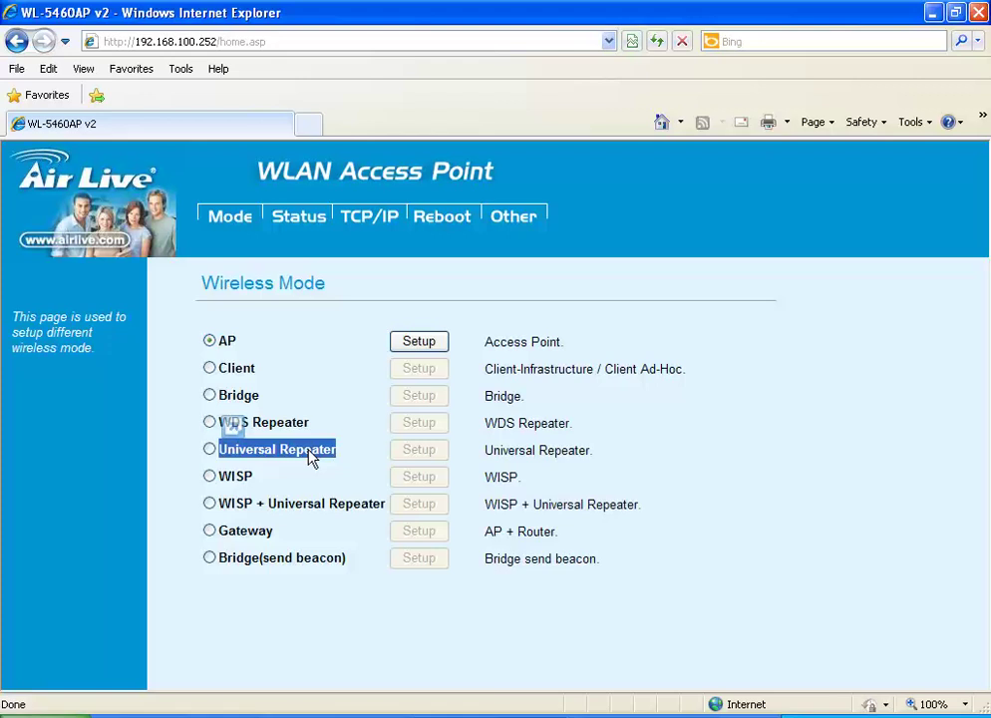
- Inspect the Tx Power Level choices in the AP mode's advanced settings, choosing Level 1 (About 20dB), and close the window
left_click(409, 345)
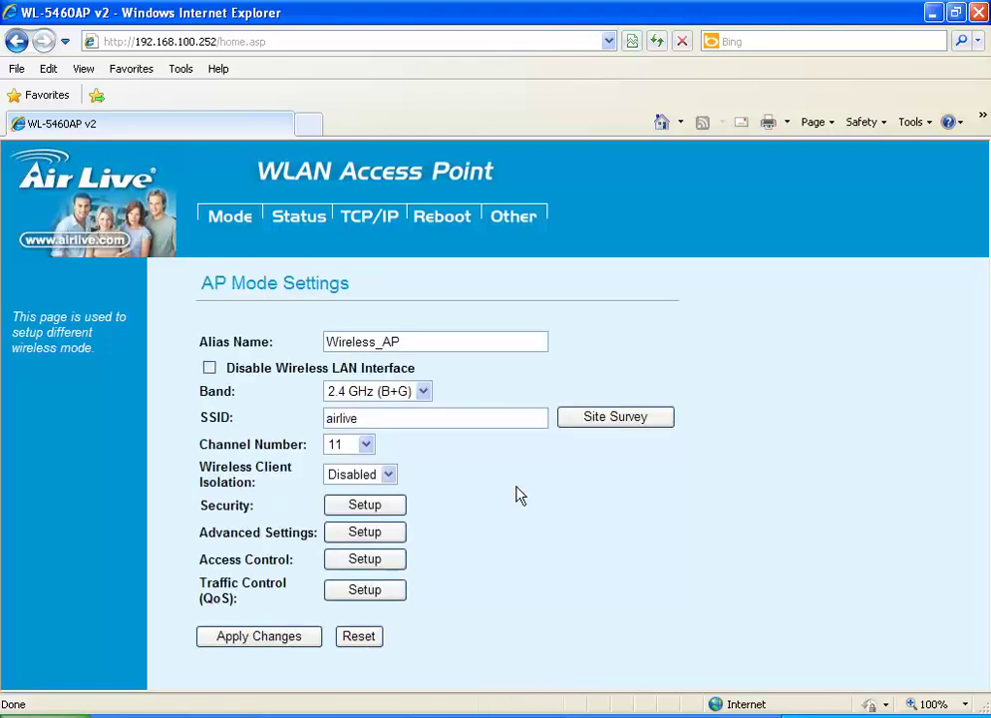
left_click(371, 533)
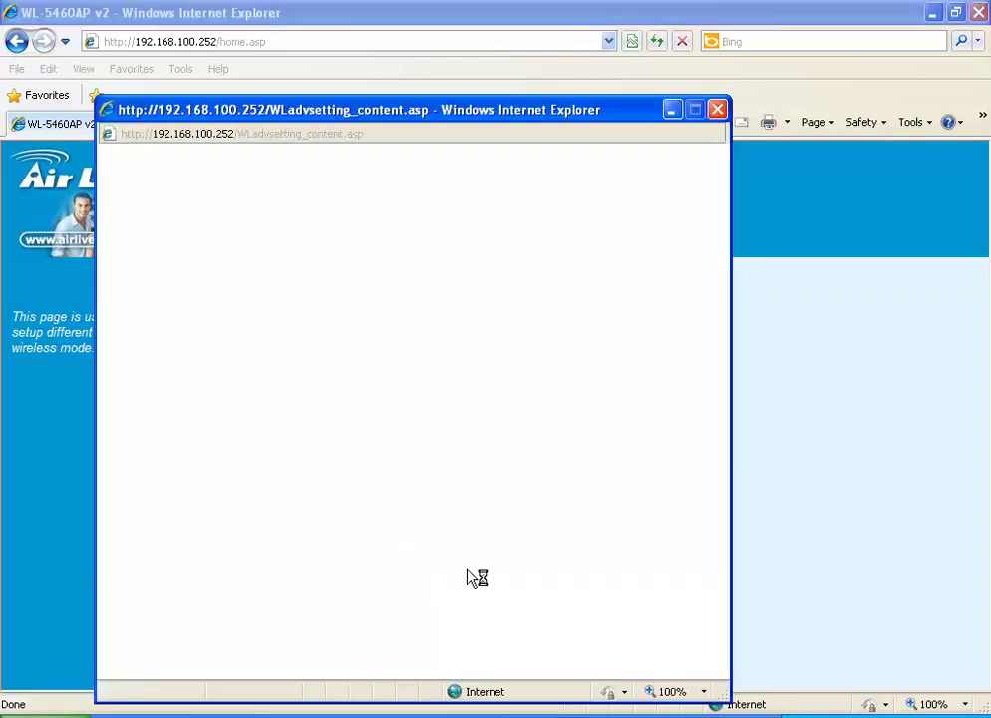
left_click(427, 459)
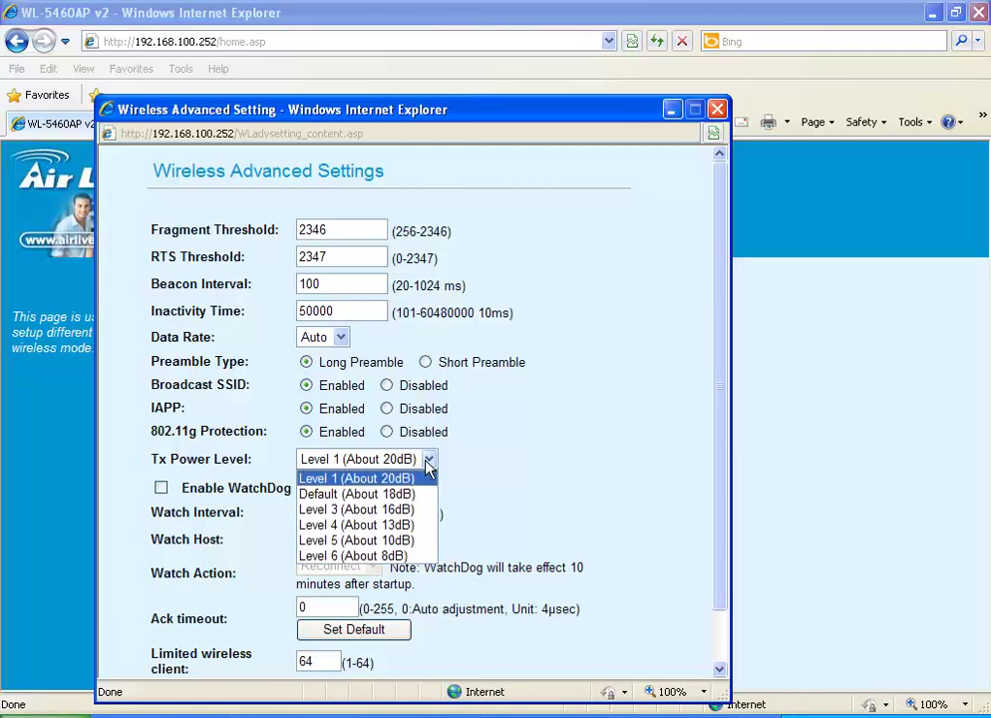
left_click(407, 480)
left_click(424, 468)
left_click(404, 478)
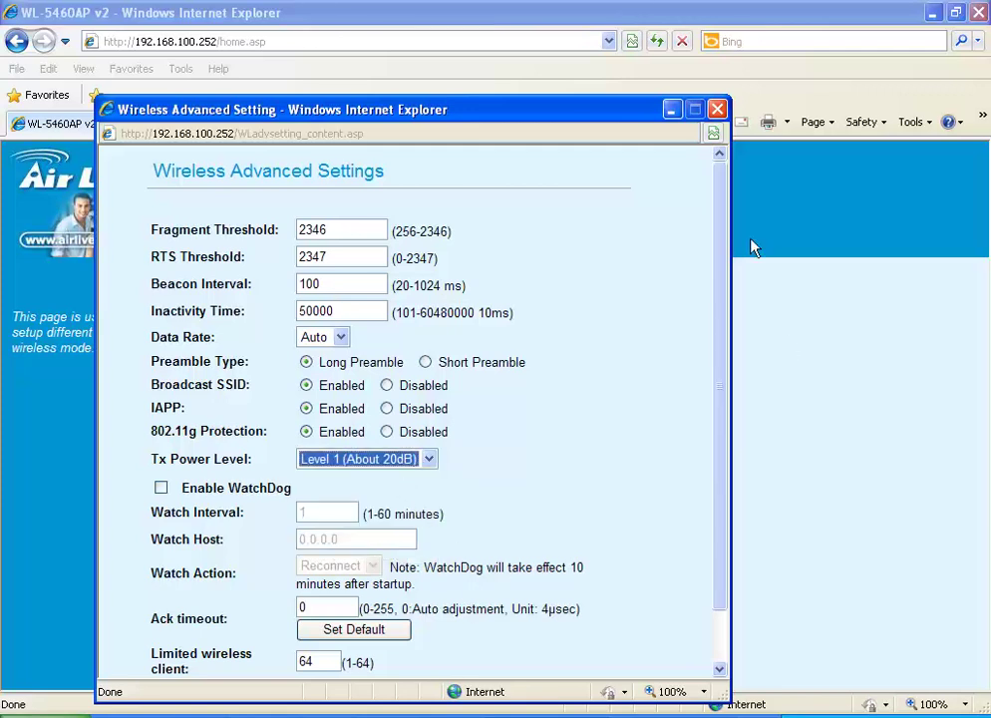
left_click(718, 108)
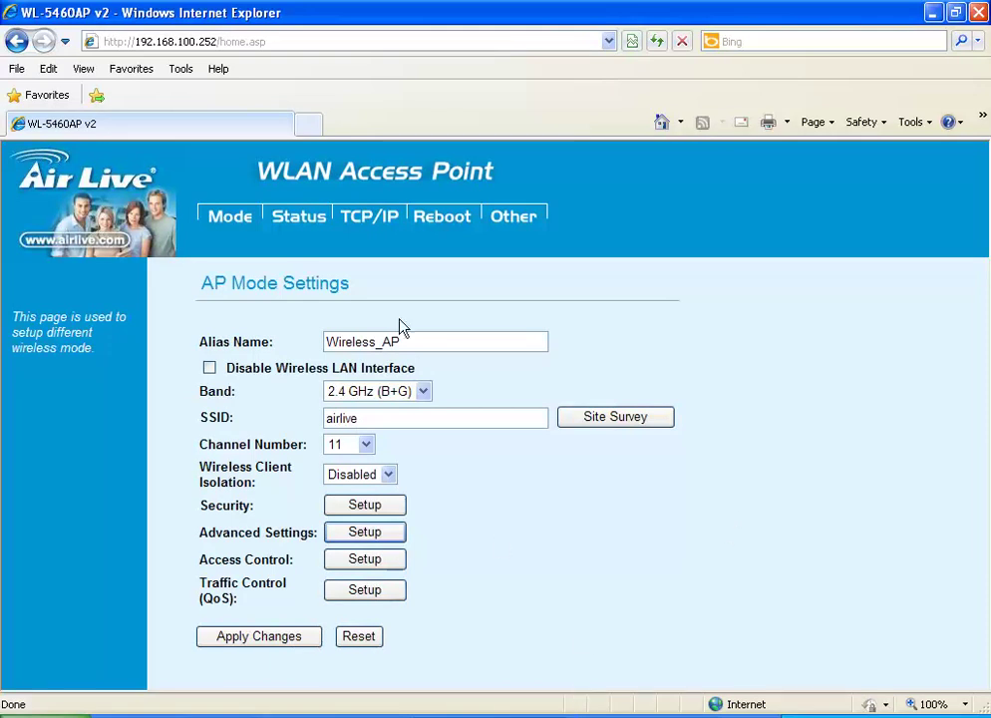
- Reopen the AP mode settings from the wireless mode list and view the available band options
left_click(231, 219)
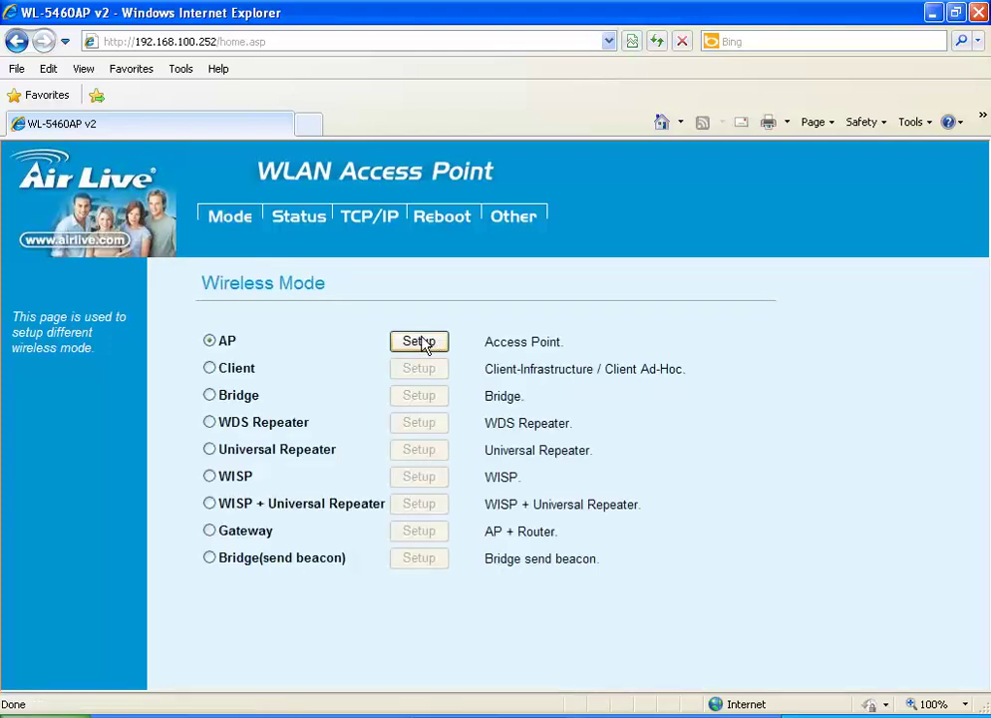
left_click(420, 342)
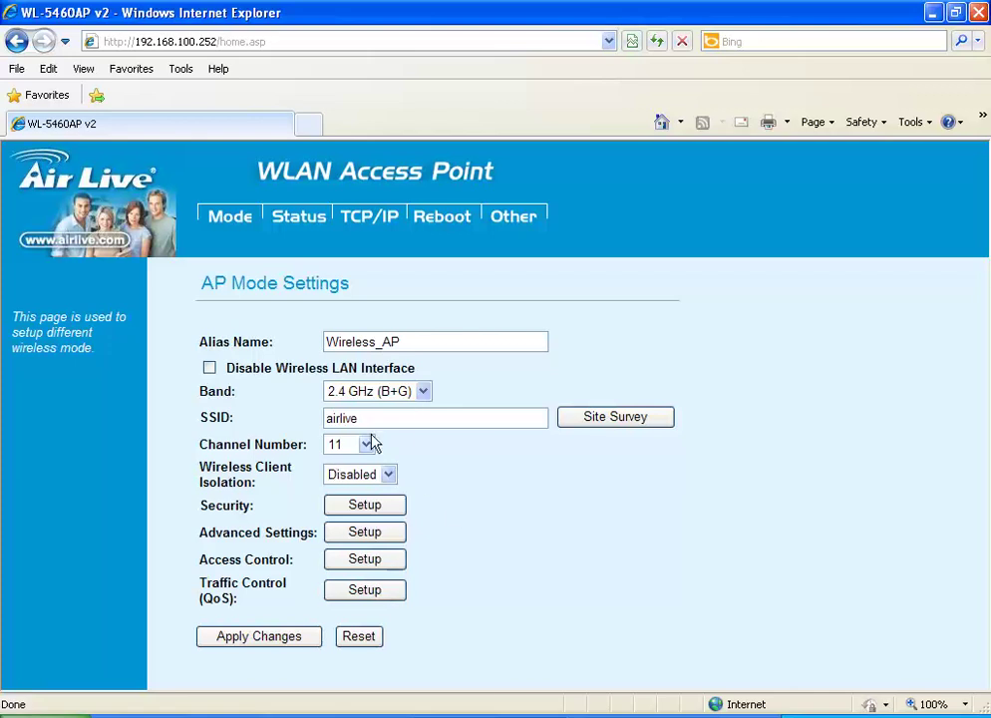
left_click(417, 391)
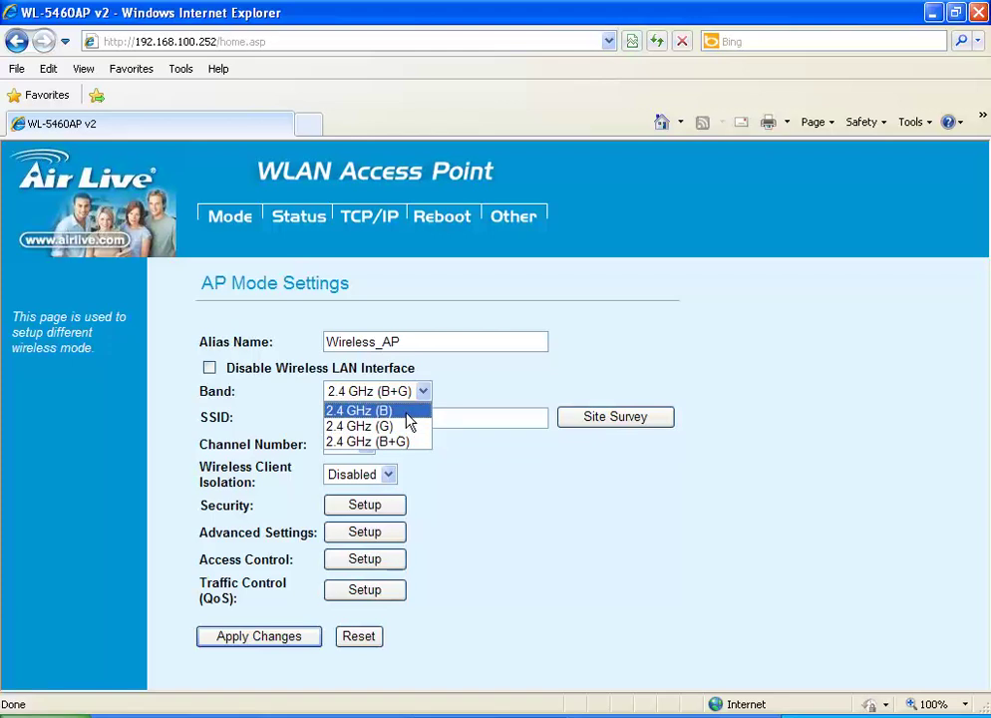
left_click(469, 460)
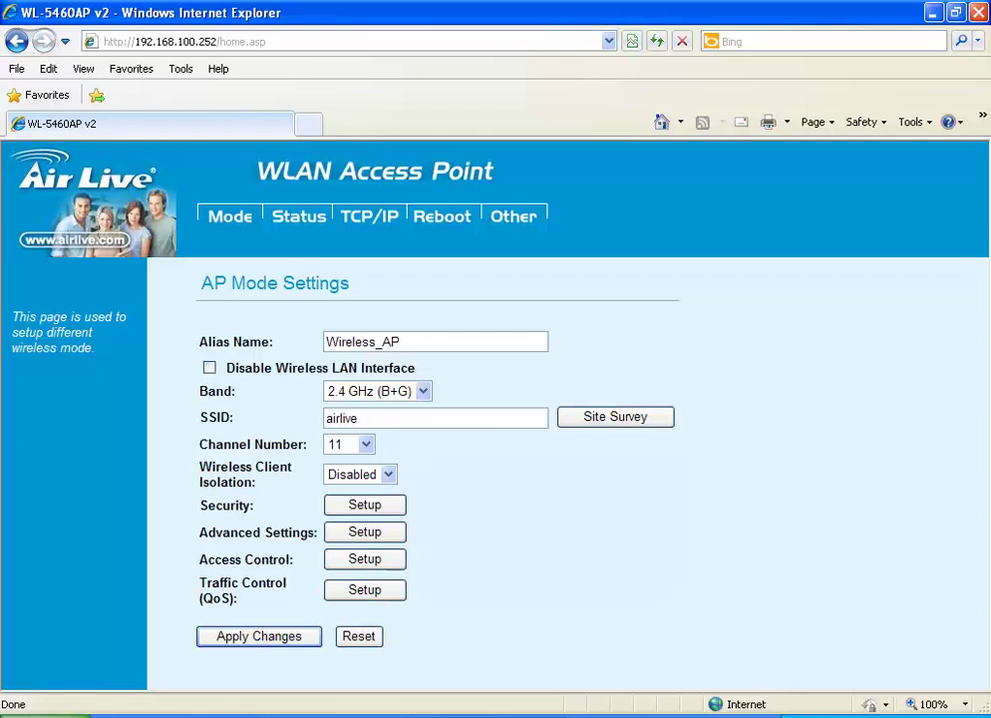
- Set the access point's SSID to shadysoft
double_click(378, 421)
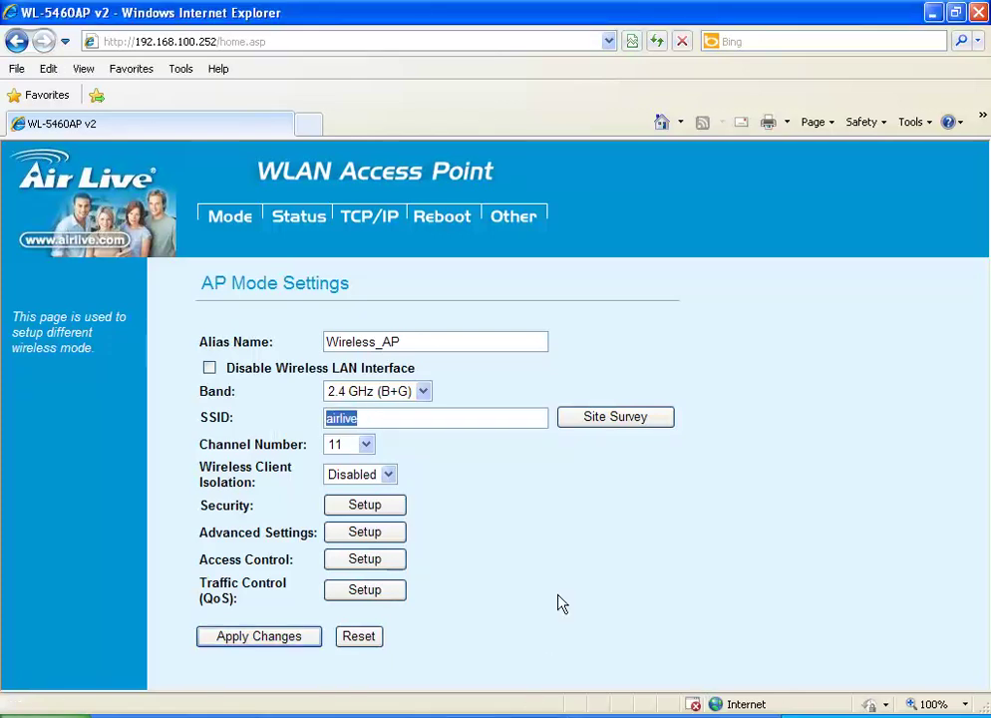
type("shadys")
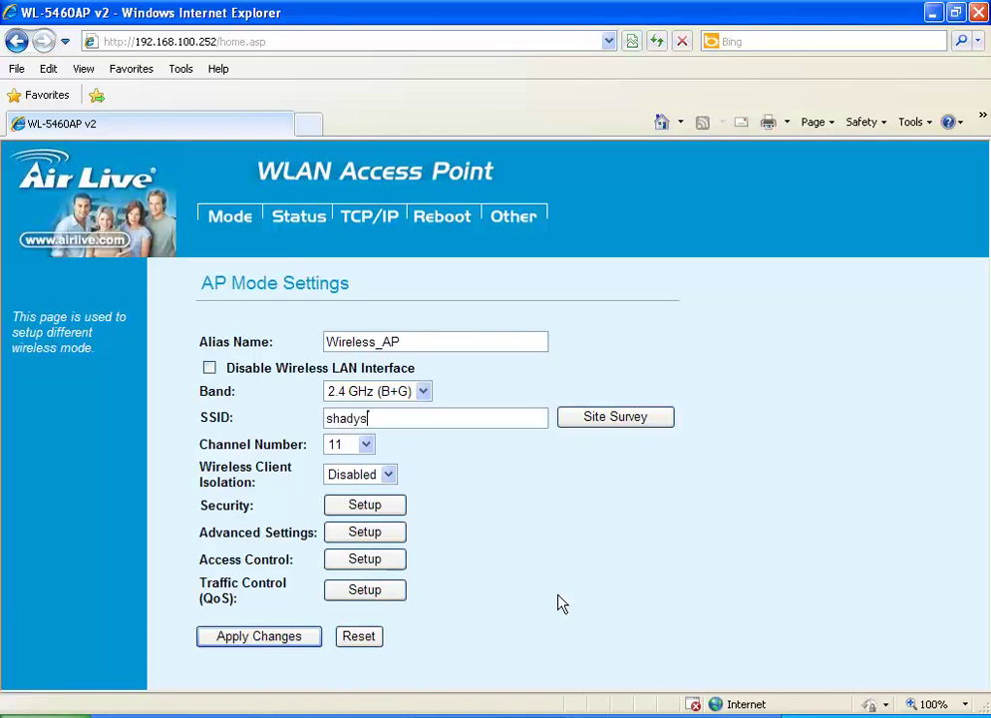
type("oft")
- View the available wireless channel numbers without changing the selection
left_click(367, 446)
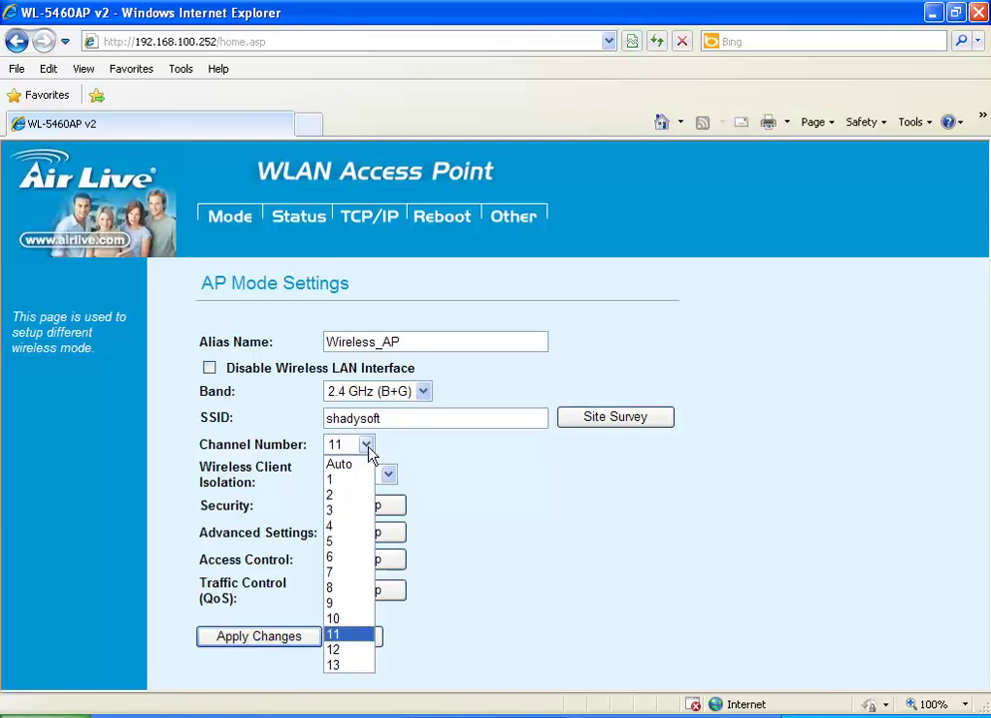
left_click(368, 447)
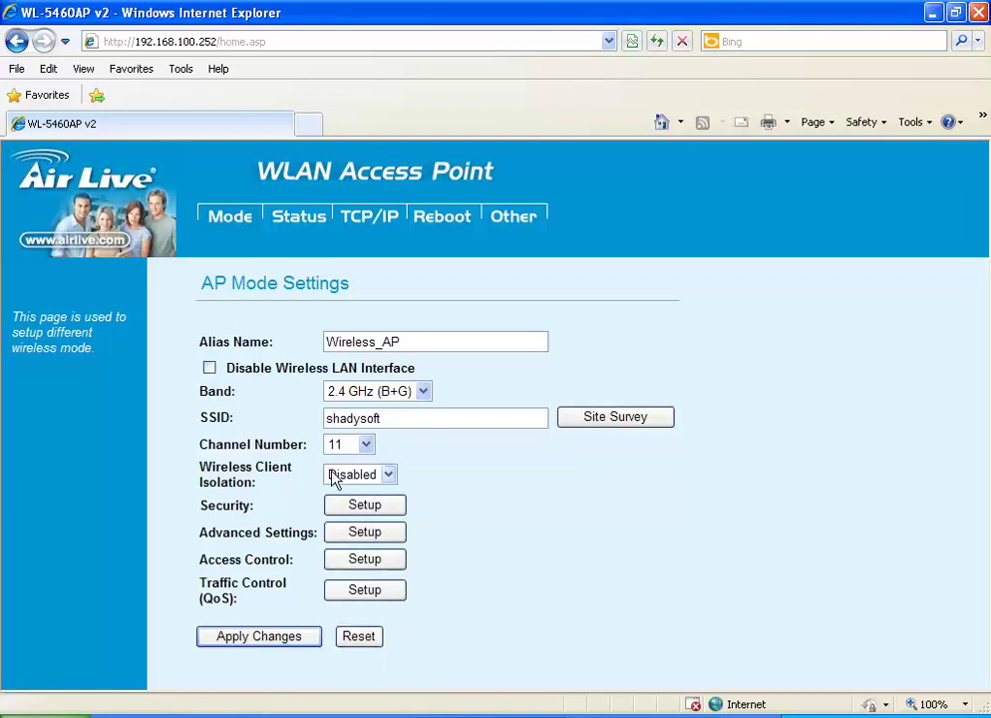
left_click(367, 447)
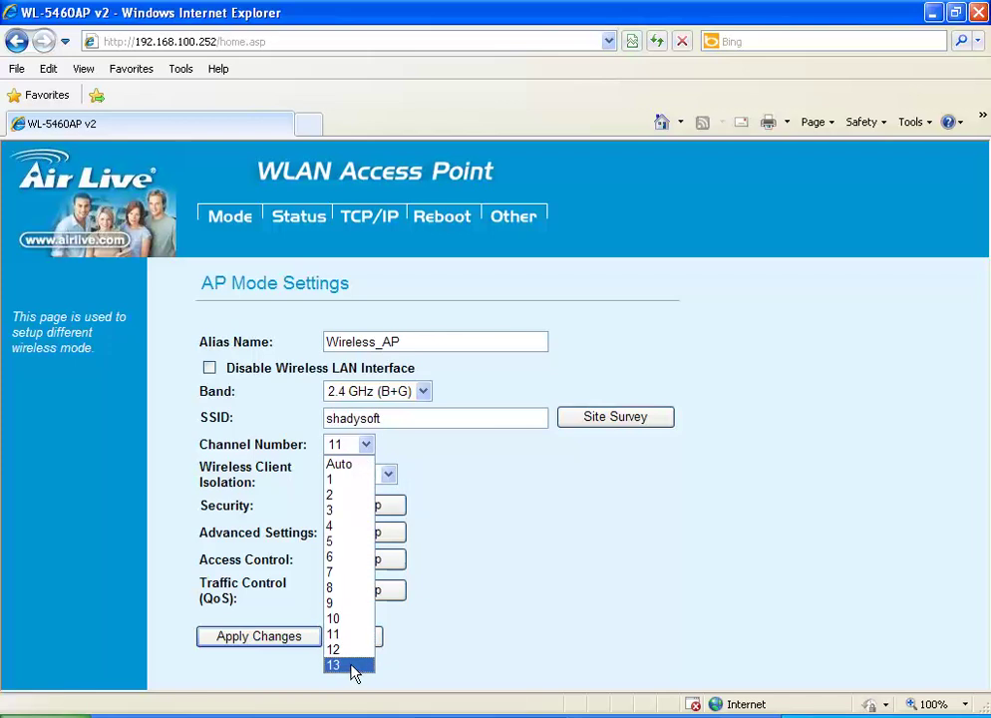
left_click(478, 639)
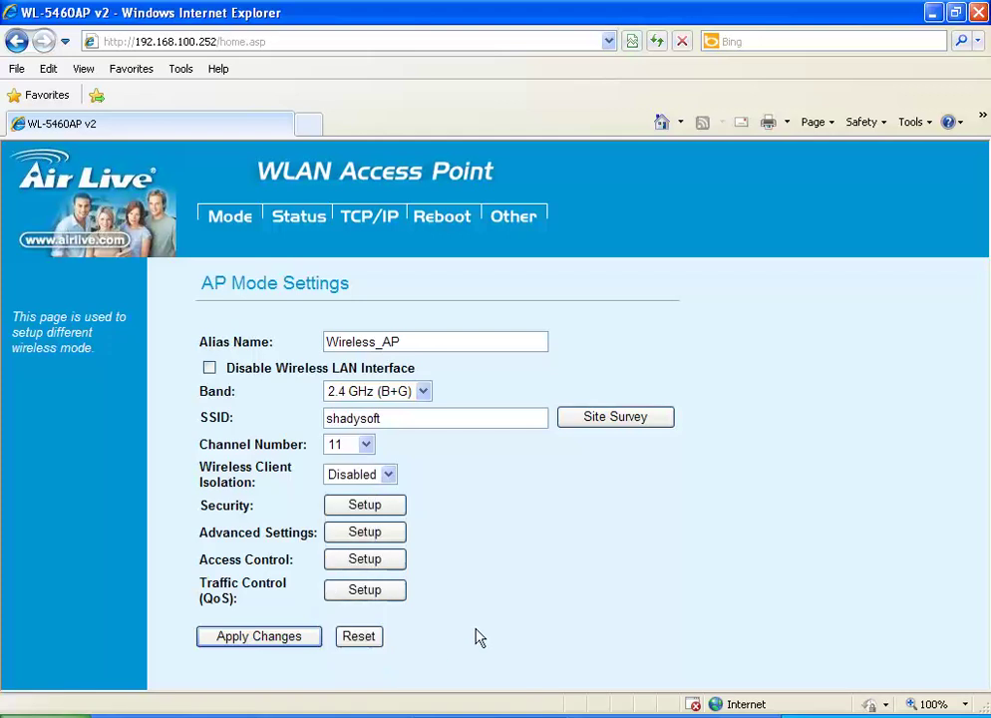
- Explore the wireless security setup by selecting WEP encryption and viewing its authentication types, and close it without applying
left_click(380, 511)
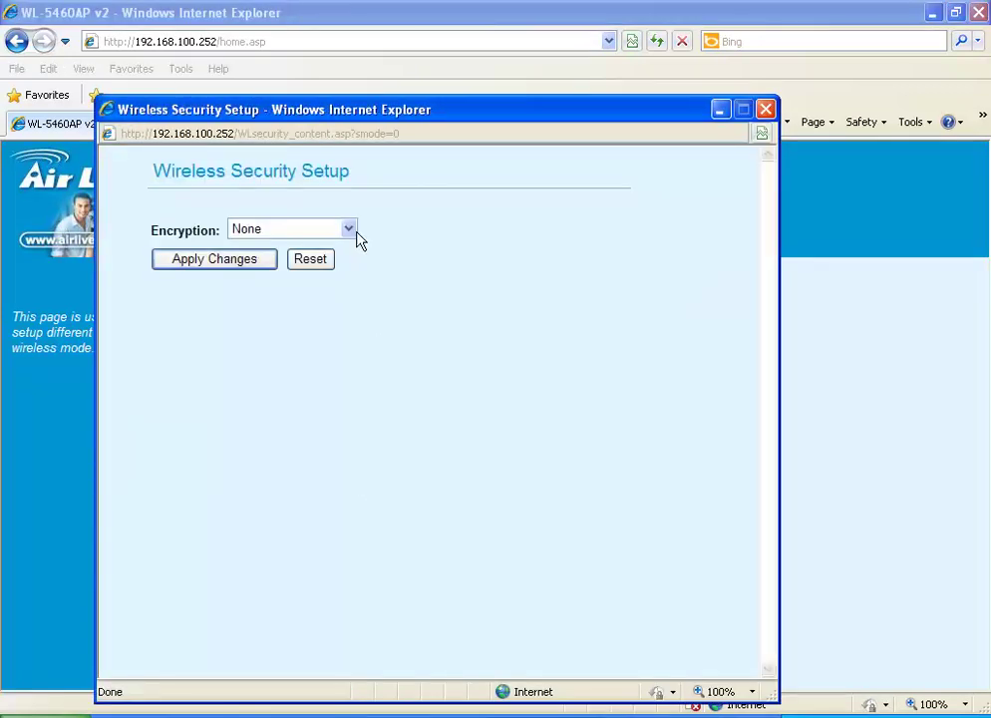
left_click(349, 231)
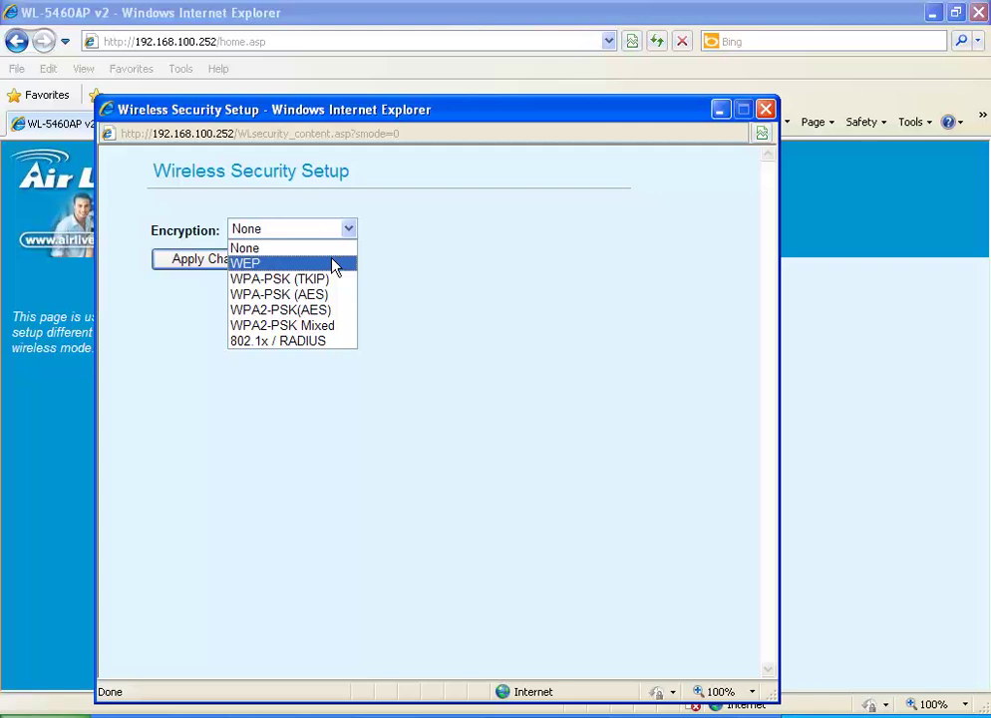
left_click(335, 264)
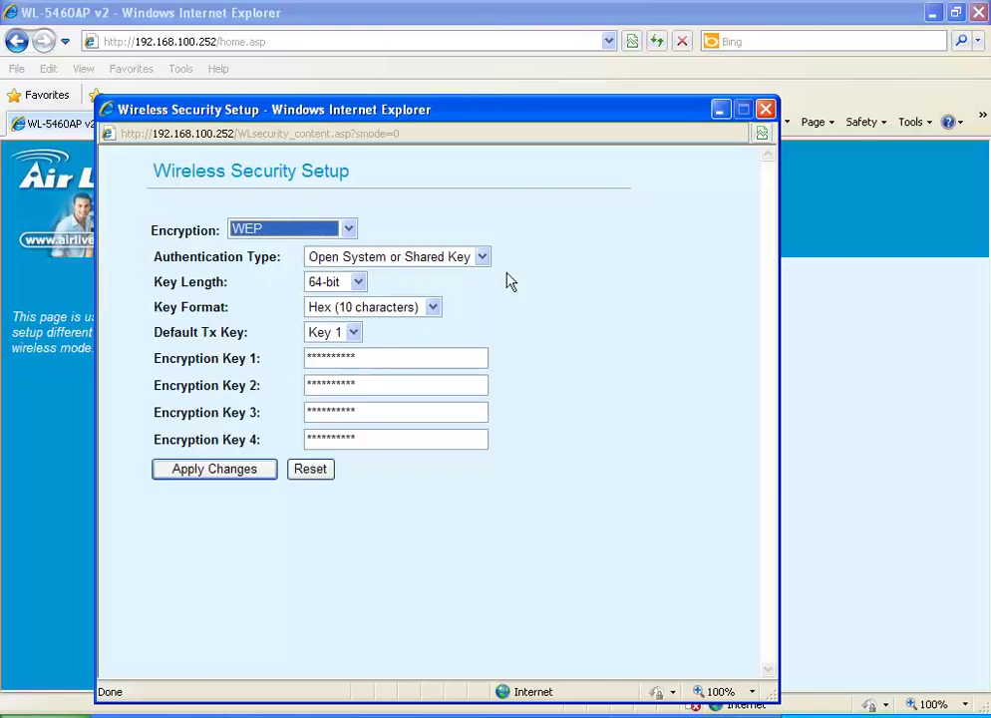
left_click(480, 259)
left_click(481, 258)
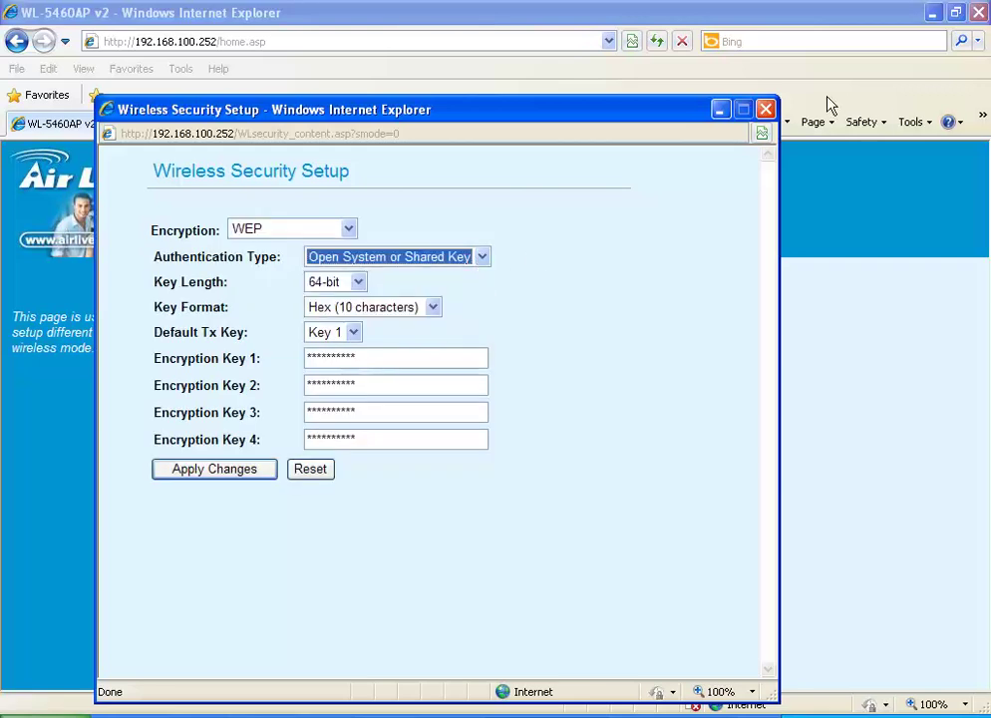
left_click(766, 107)
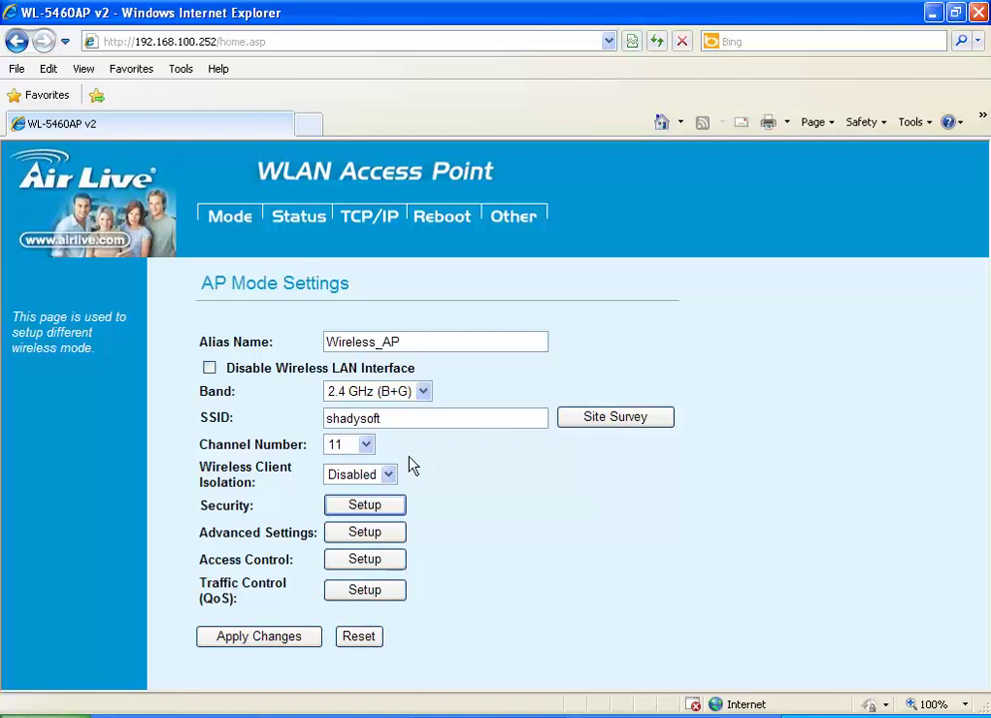
- Set the channel number to 5 and check the Tx Power Level choices in the advanced settings
left_click(366, 444)
left_click(351, 542)
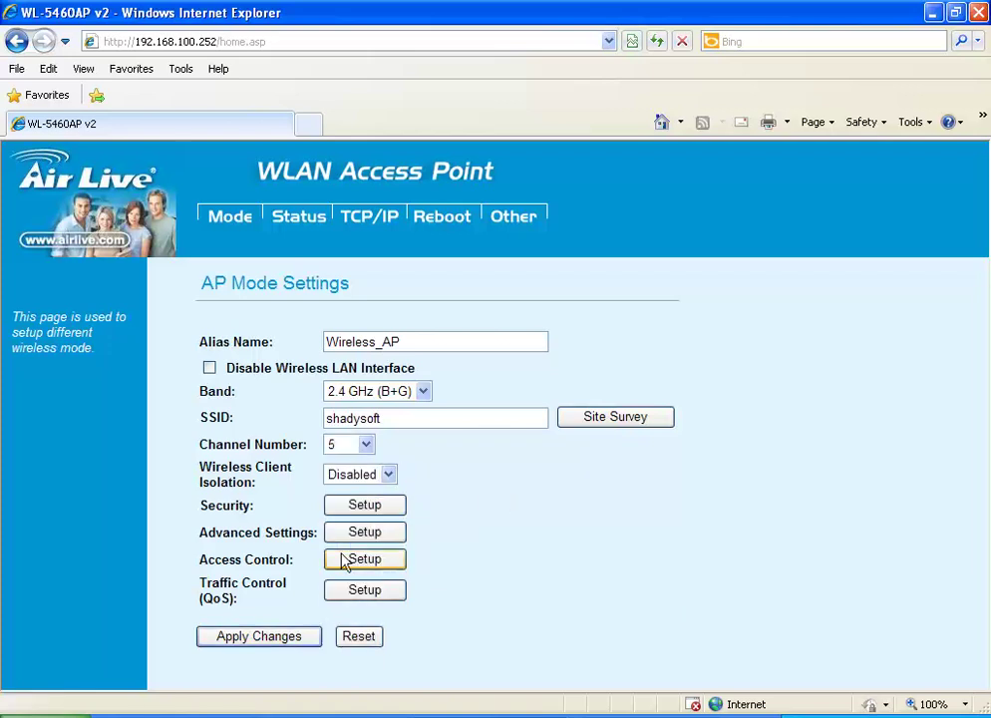
left_click(376, 533)
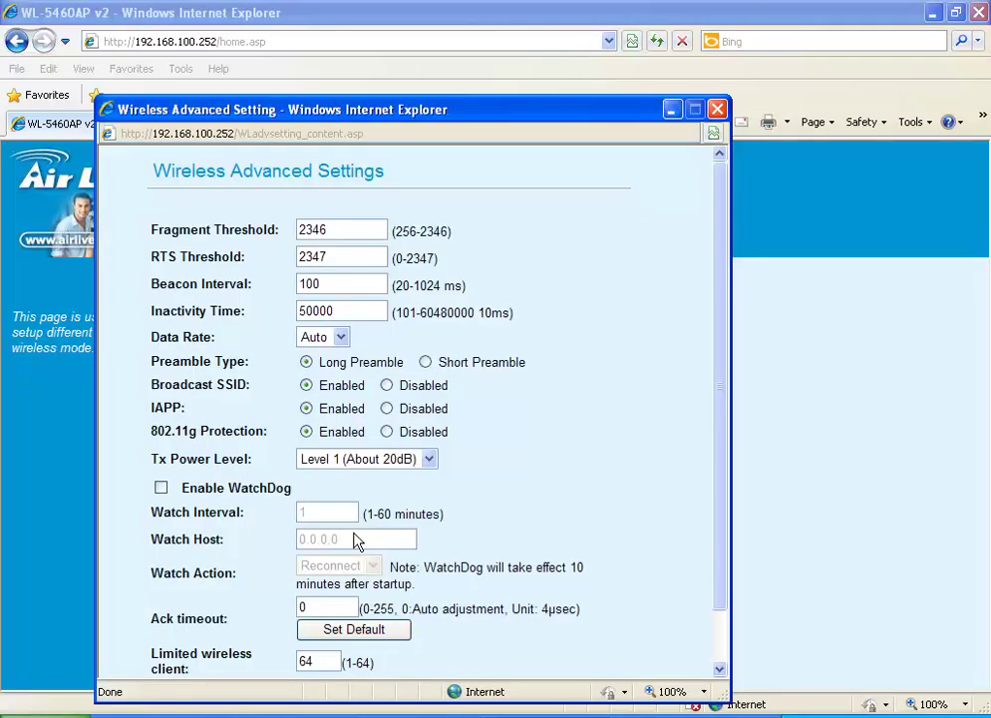
left_click(430, 462)
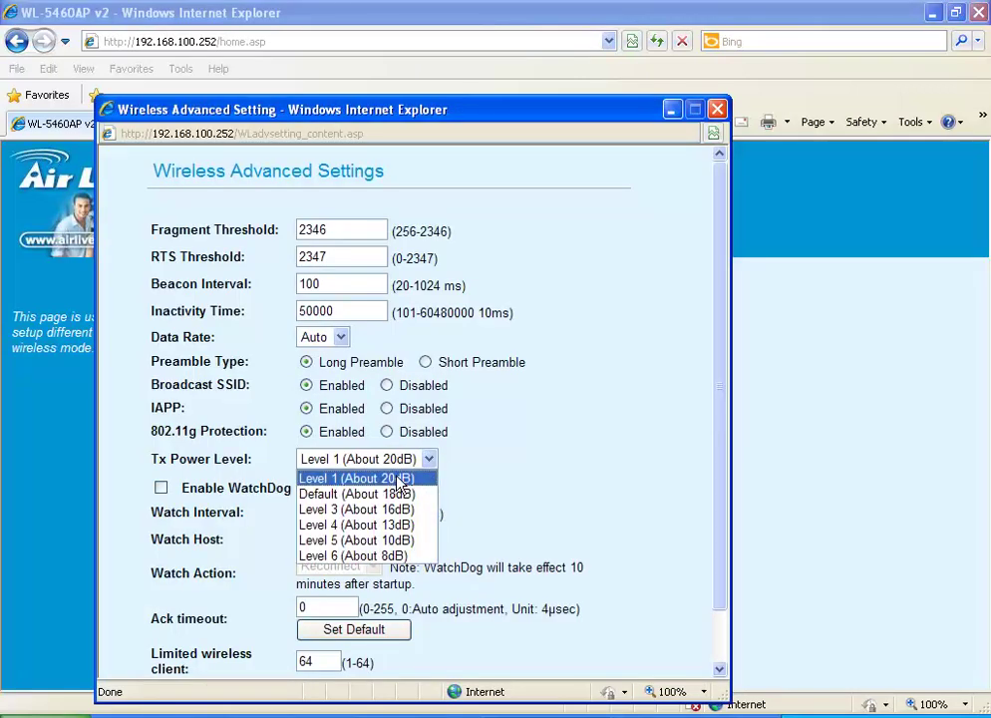
left_click(610, 461)
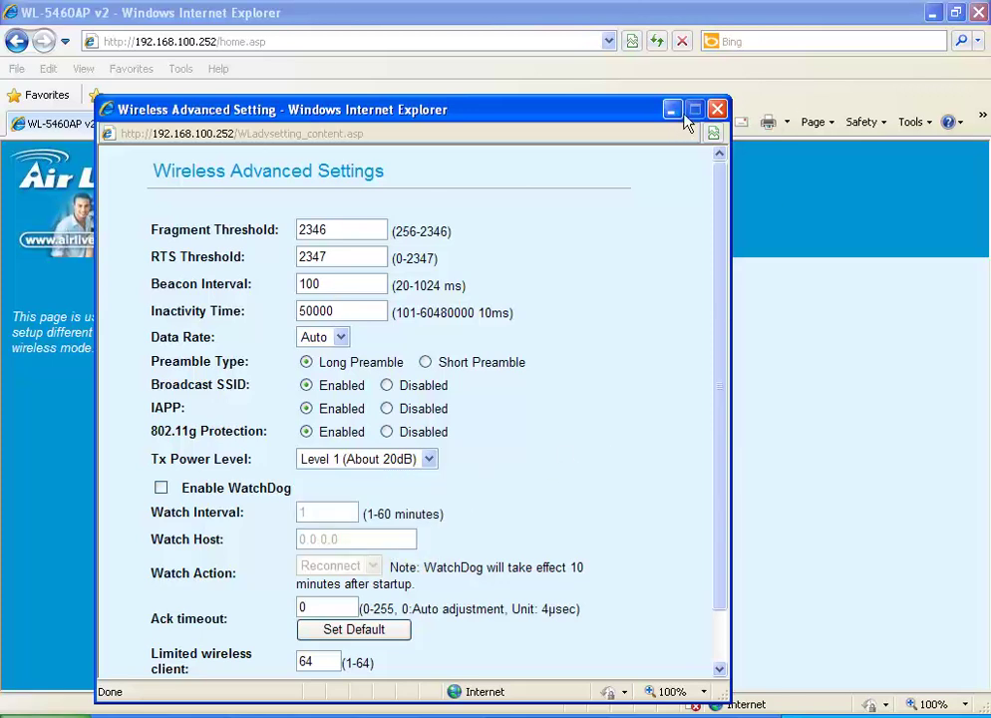
left_click(717, 109)
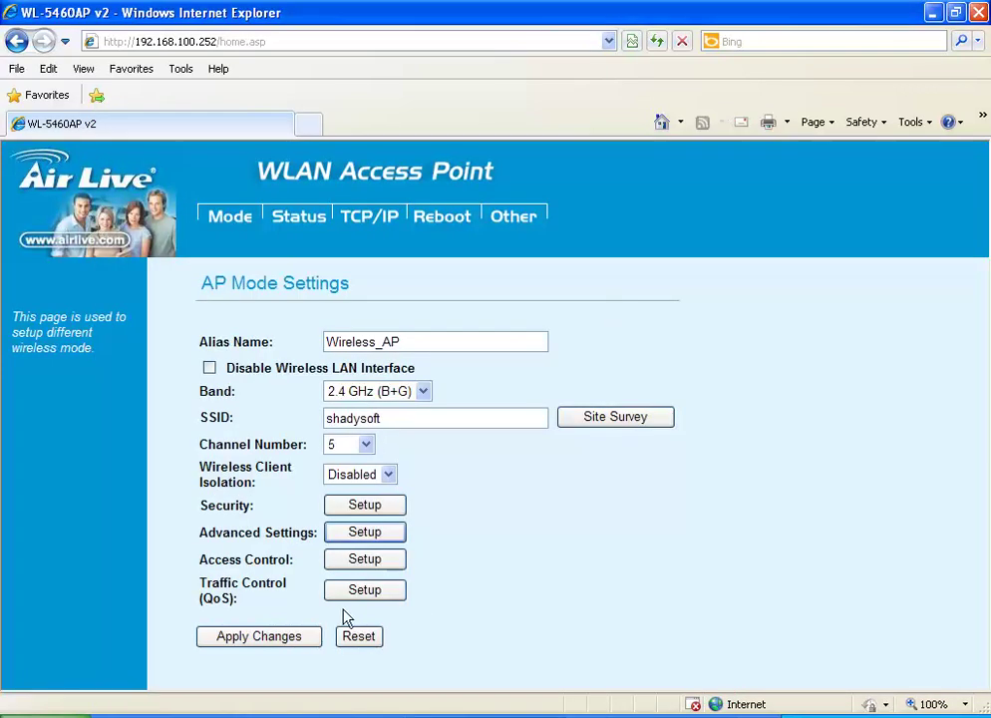
- Apply the AP mode settings and reboot the access point
left_click(239, 643)
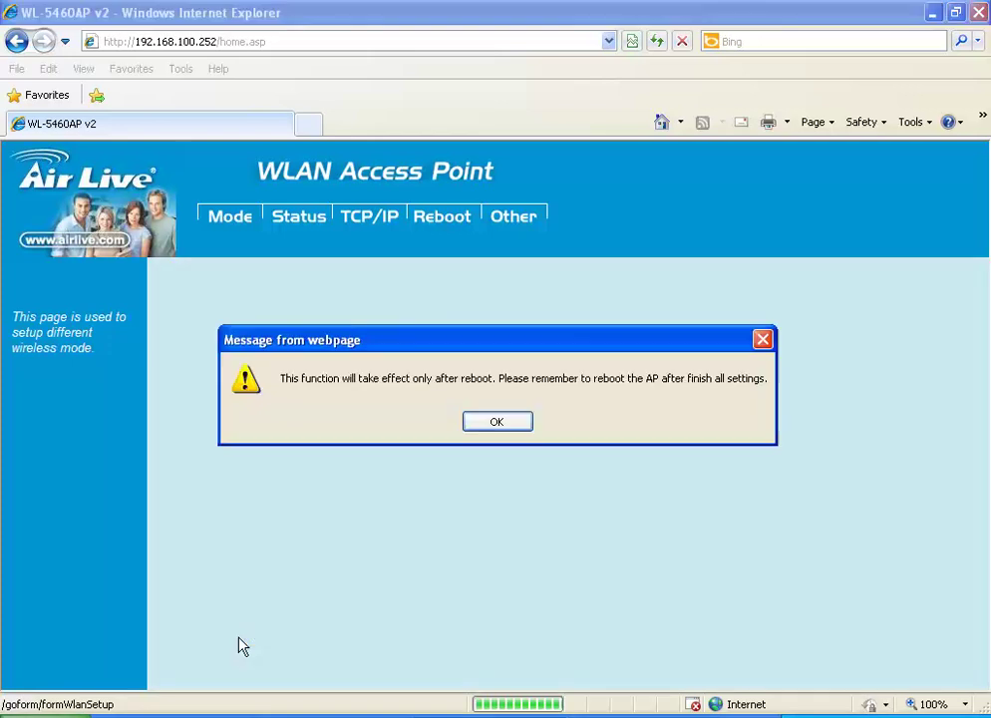
left_click(495, 424)
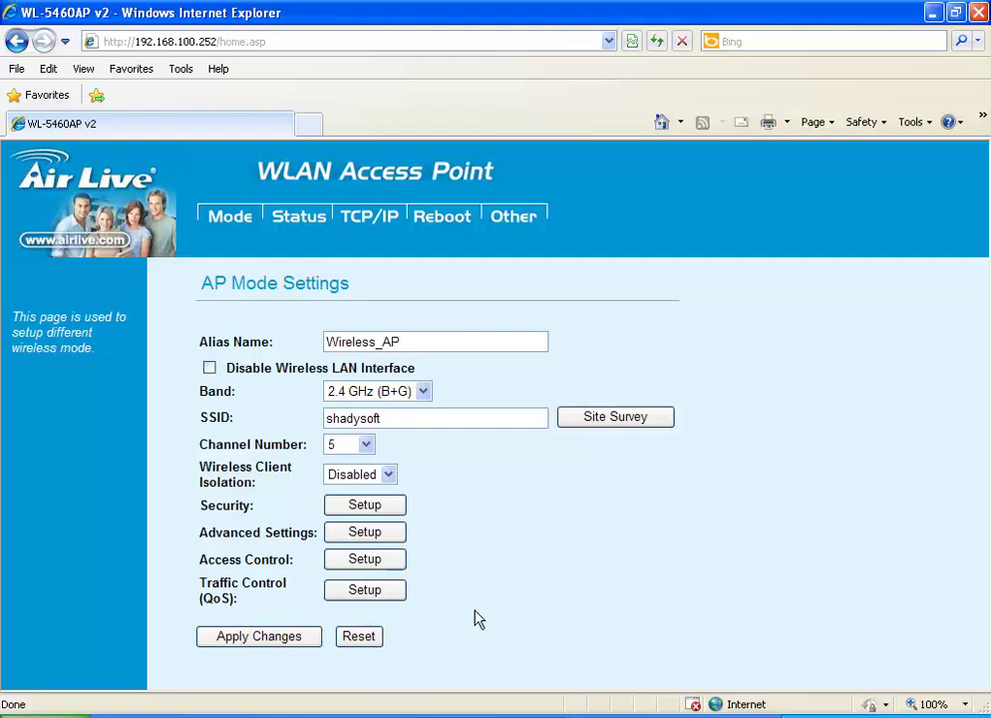
left_click(441, 218)
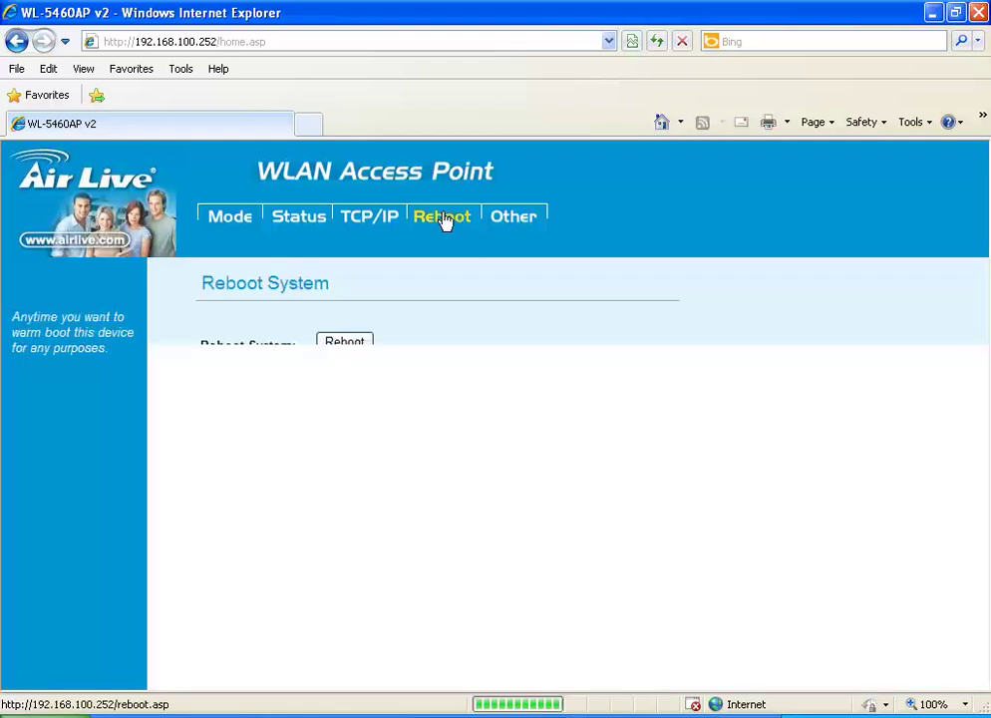
left_click(351, 344)
left_click(457, 431)
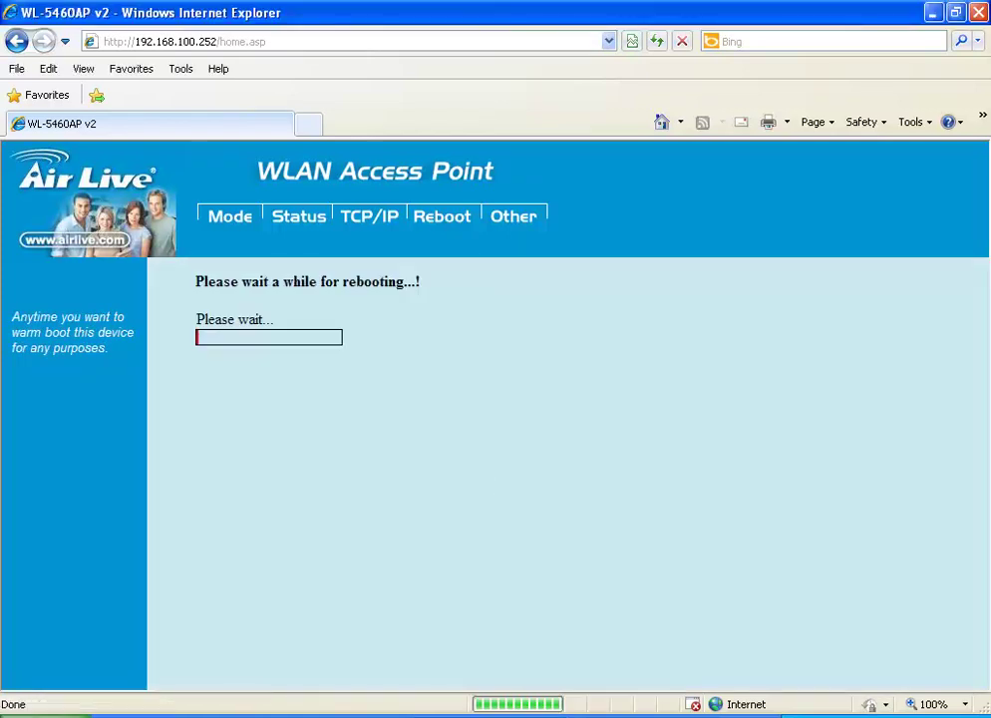
- Switch to the ping window monitoring 192.168.100.252 and move it clear of the reboot progress bar
key("alt+Tab")
left_click_drag(531, 253, 783, 103)
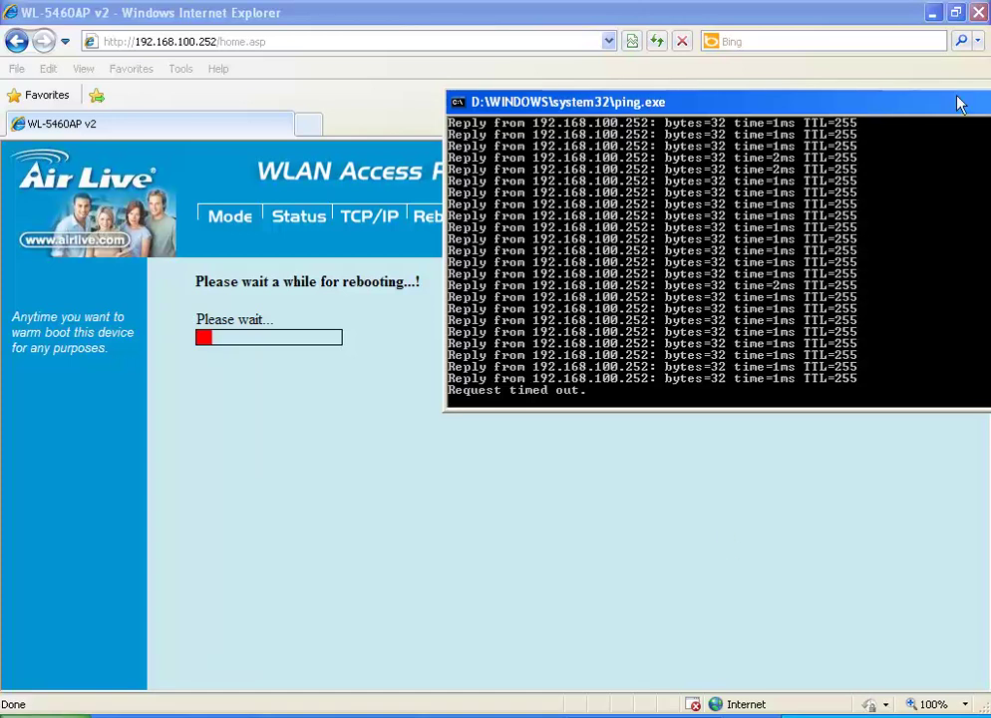
- Minimise the browser and open the C: drive from My Computer
left_click(933, 12)
double_click(10, 44)
double_click(237, 264)
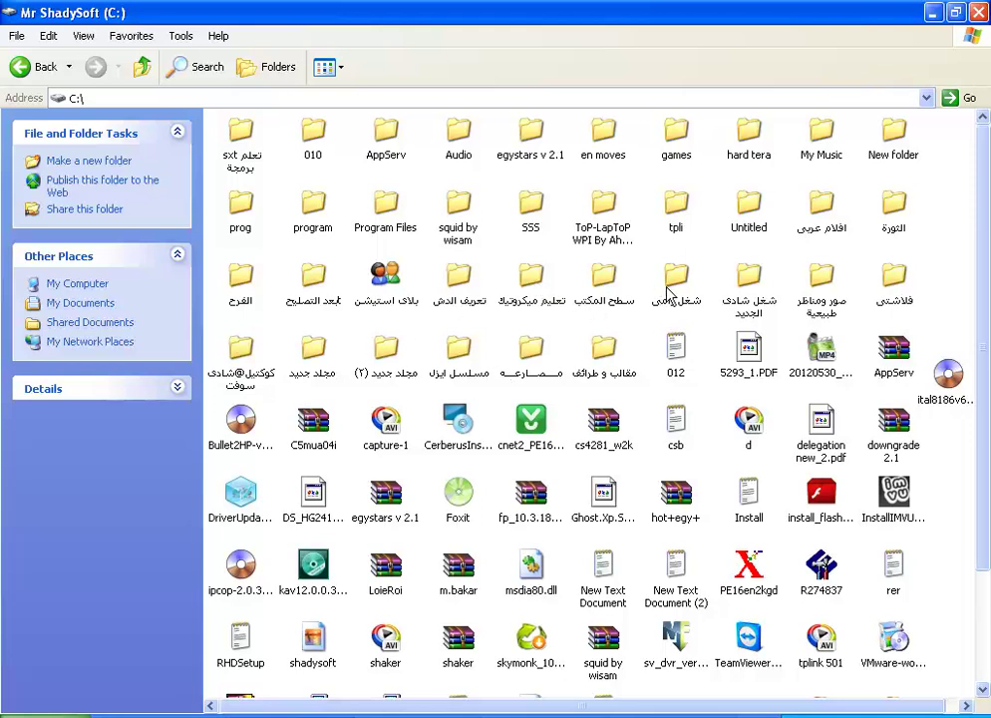
- Browse the program folder on C: down to the السيرفر وشغل المايكروتيك folder and open its رفع٢٦ دى بى subfolder
double_click(752, 290)
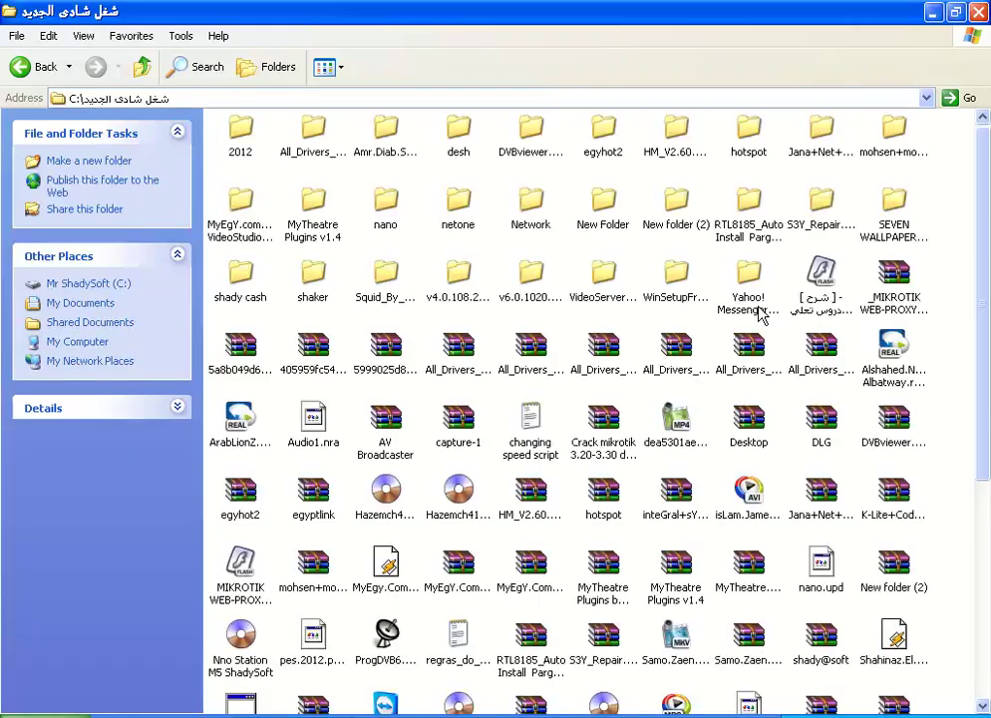
left_click(20, 68)
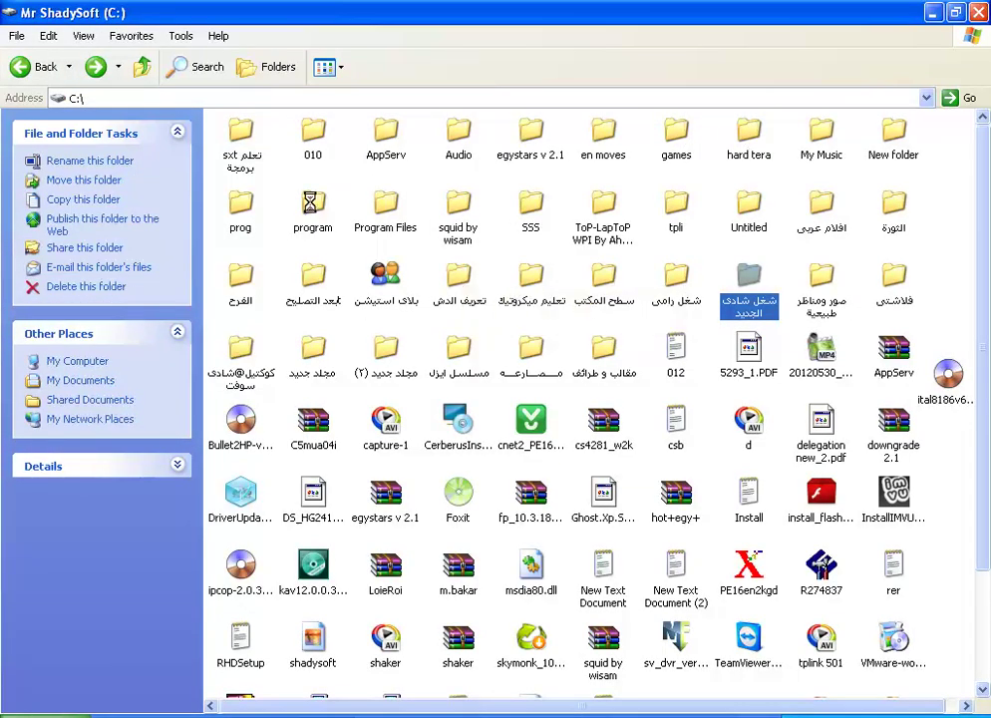
double_click(310, 204)
double_click(654, 140)
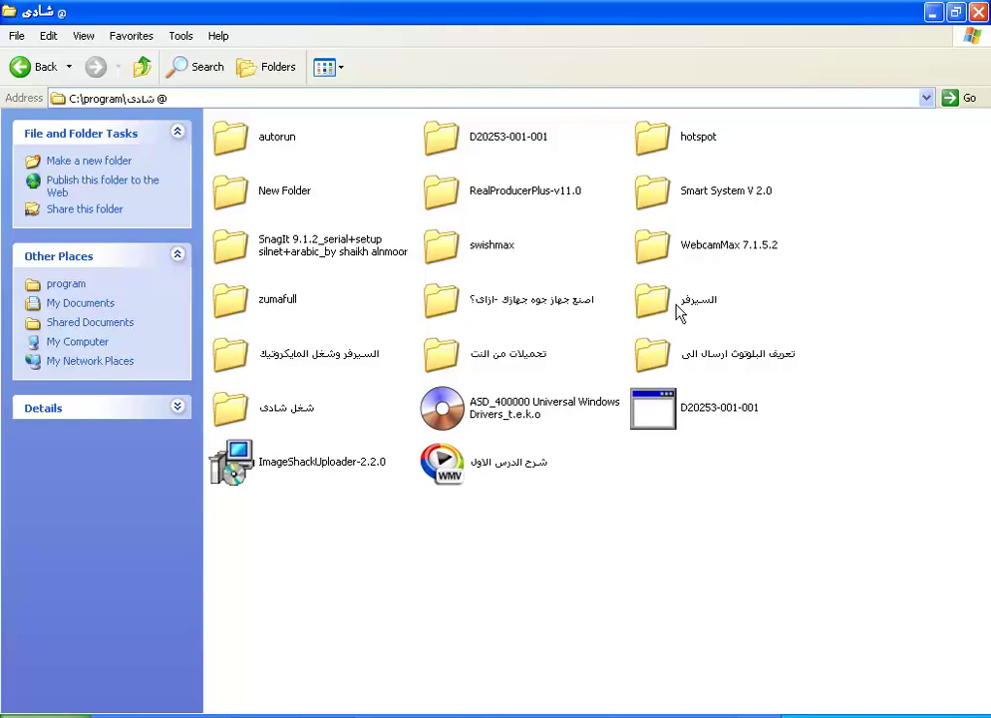
double_click(664, 304)
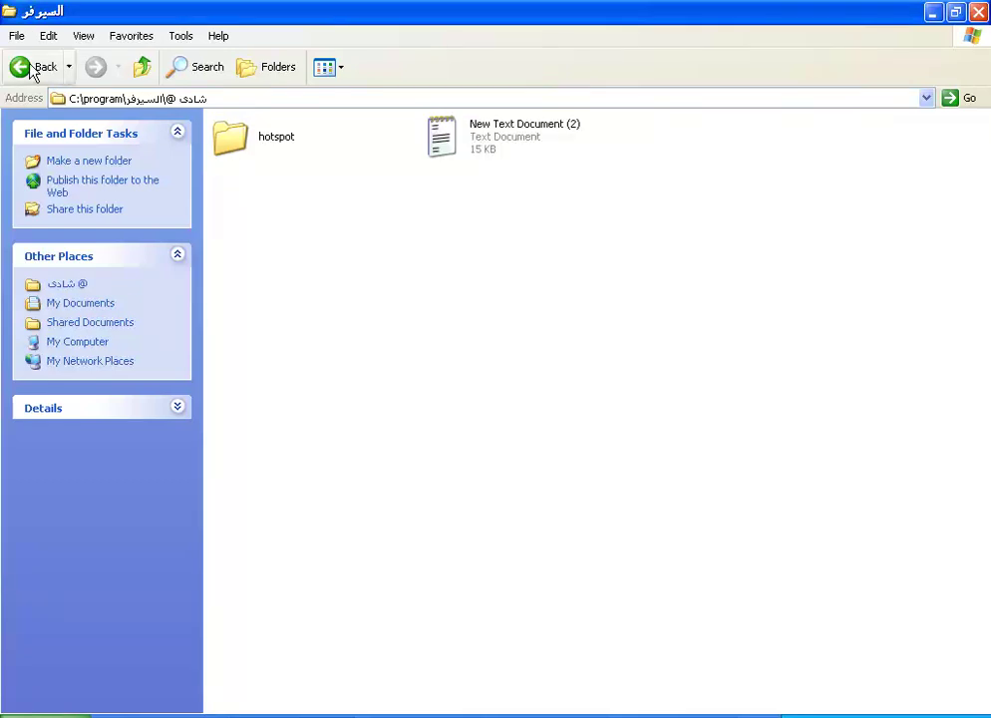
left_click(30, 70)
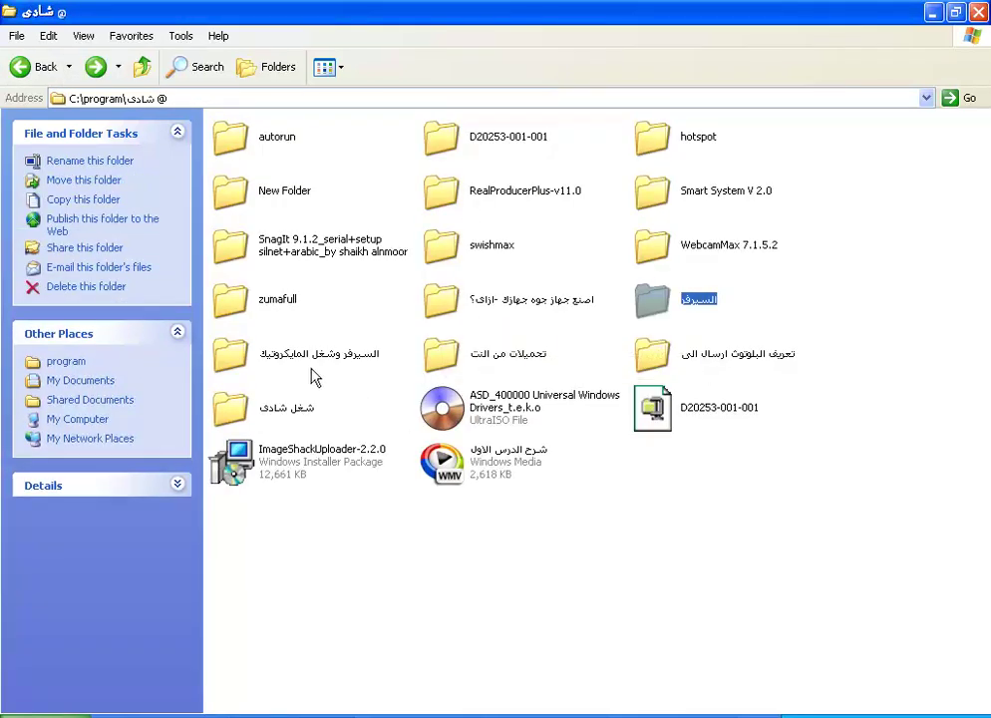
double_click(307, 365)
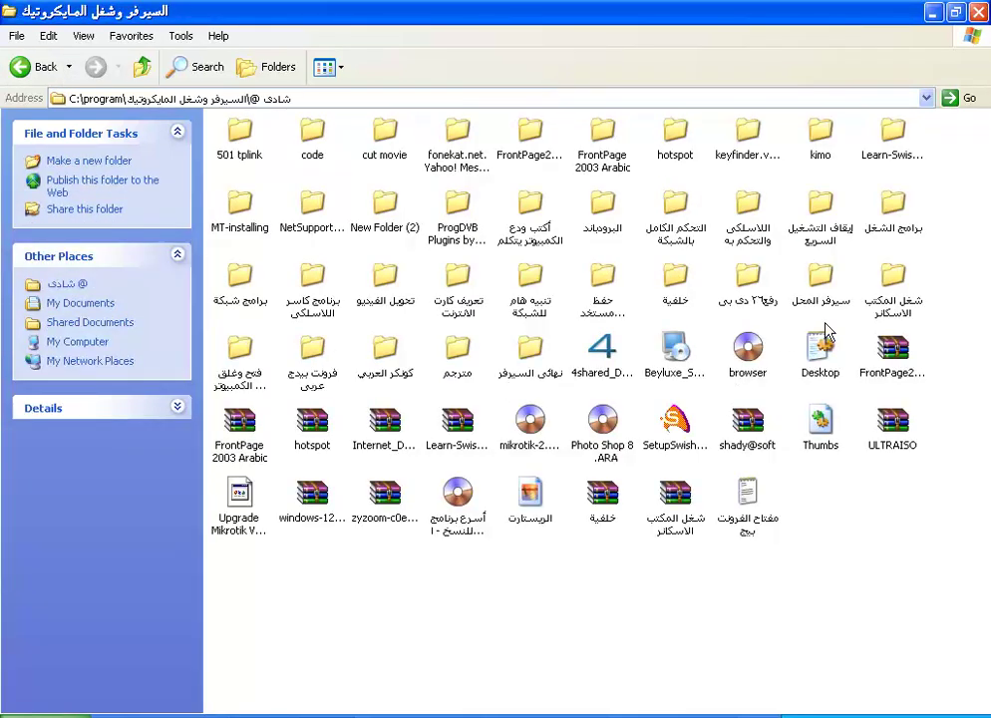
double_click(750, 284)
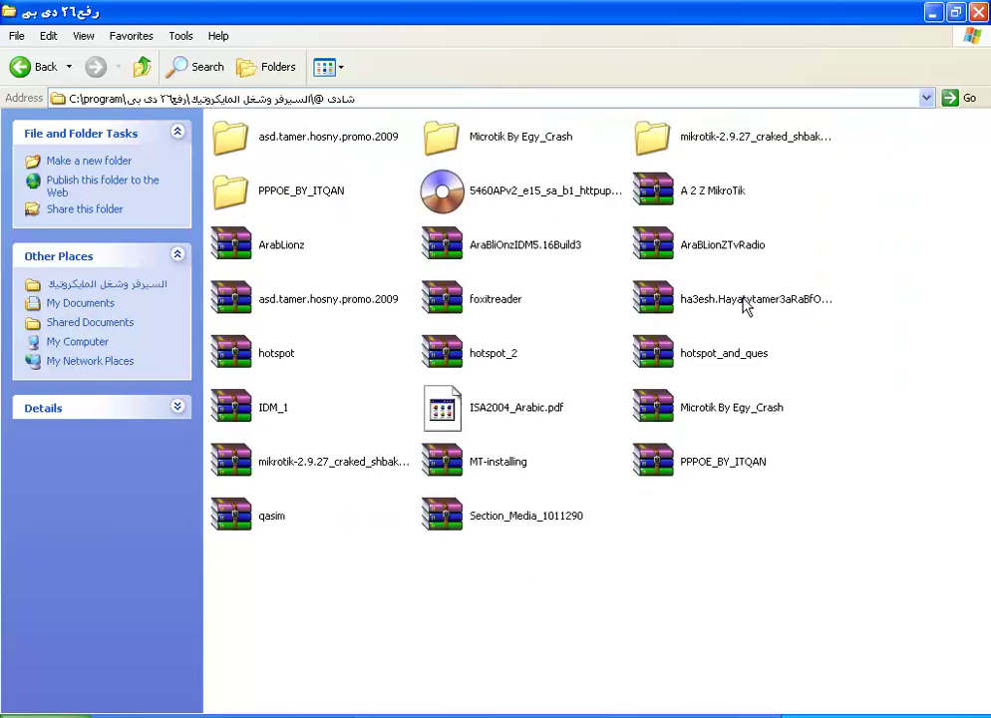
- Copy the 5460APv2_e15_sa_b1_httpupgrade firmware file to the desktop and place it beside the other 5460APv2 file
left_click(461, 203)
right_click(458, 199)
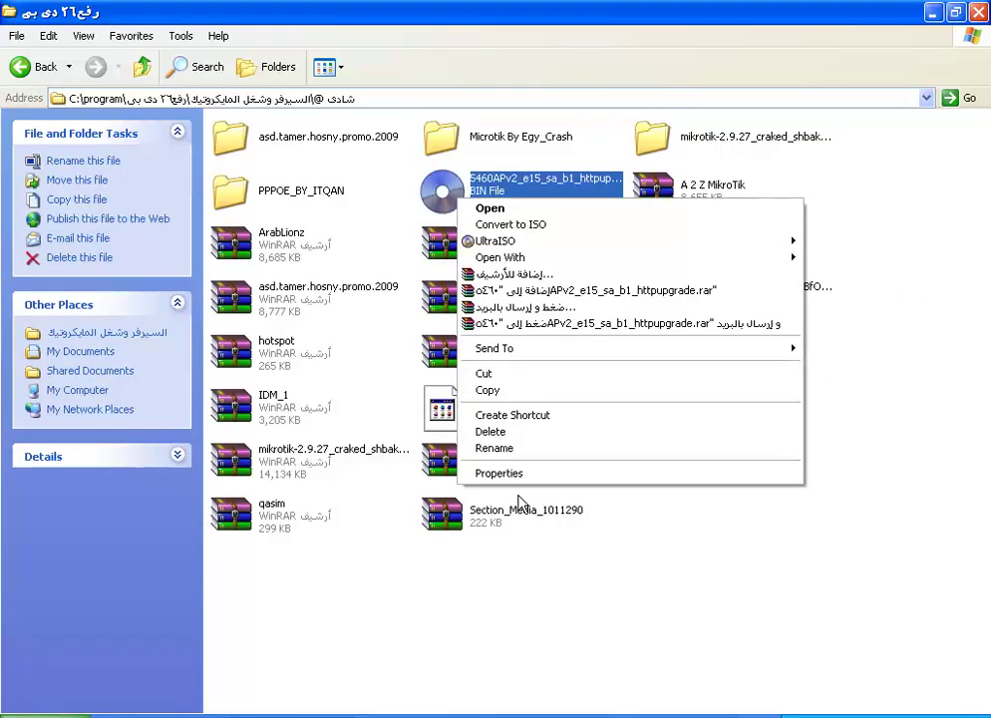
left_click(526, 390)
left_click(976, 13)
right_click(199, 252)
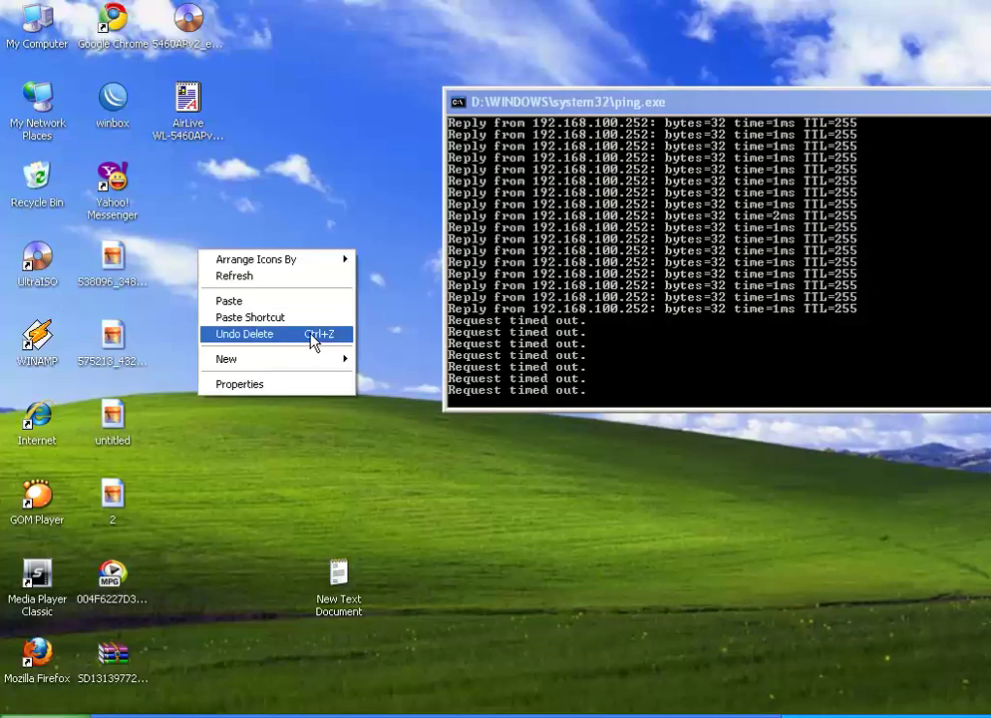
left_click(289, 301)
left_click_drag(186, 257, 263, 22)
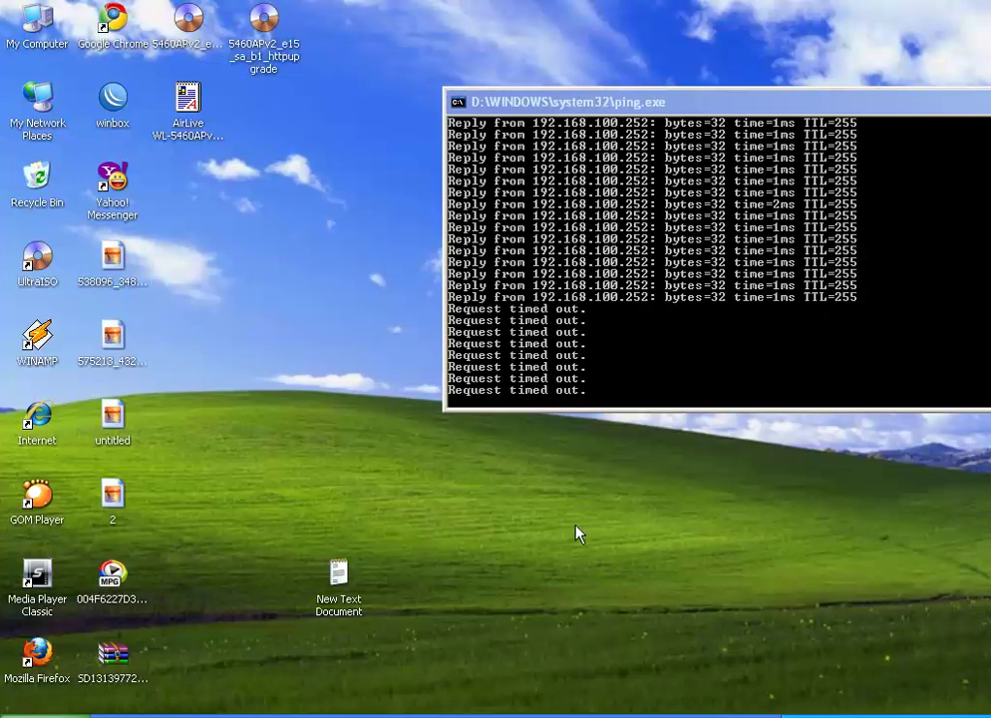
- Copy the السوقت folder from the prog folder to the desktop and place it beside the 5460APv2_e15_sa_b1_httpupgrade file
left_click(299, 710)
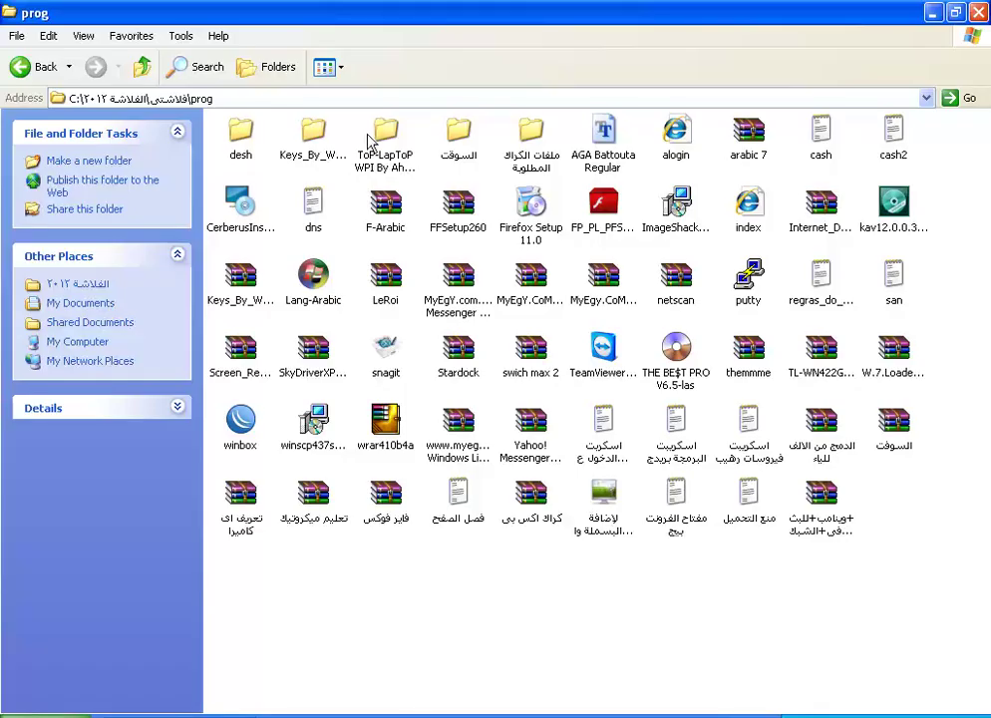
double_click(460, 134)
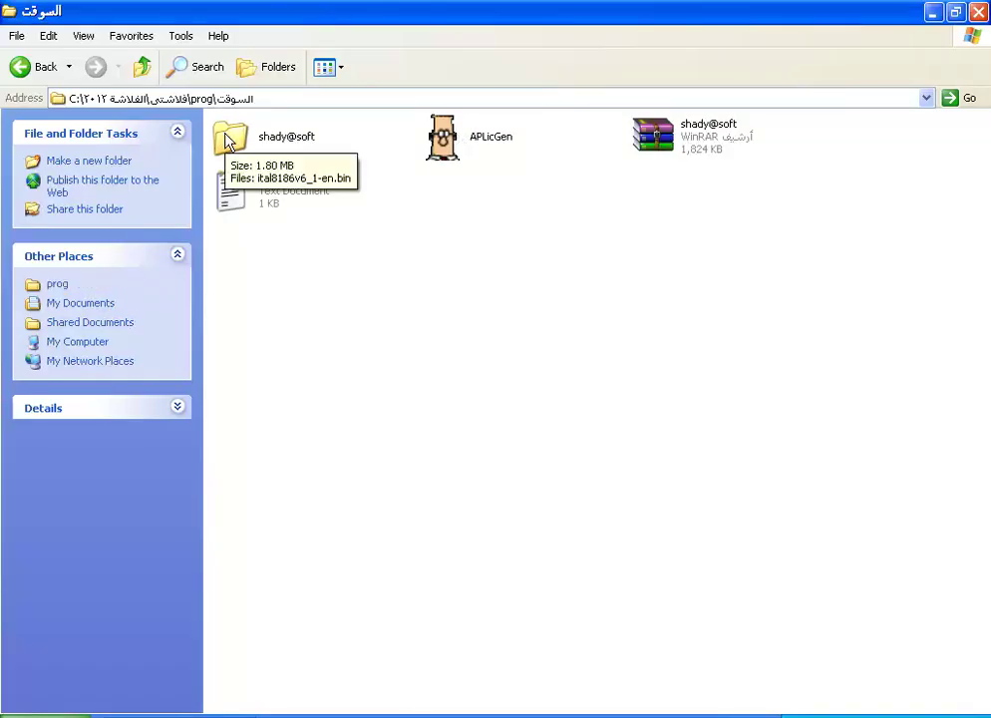
left_click(40, 66)
right_click(462, 142)
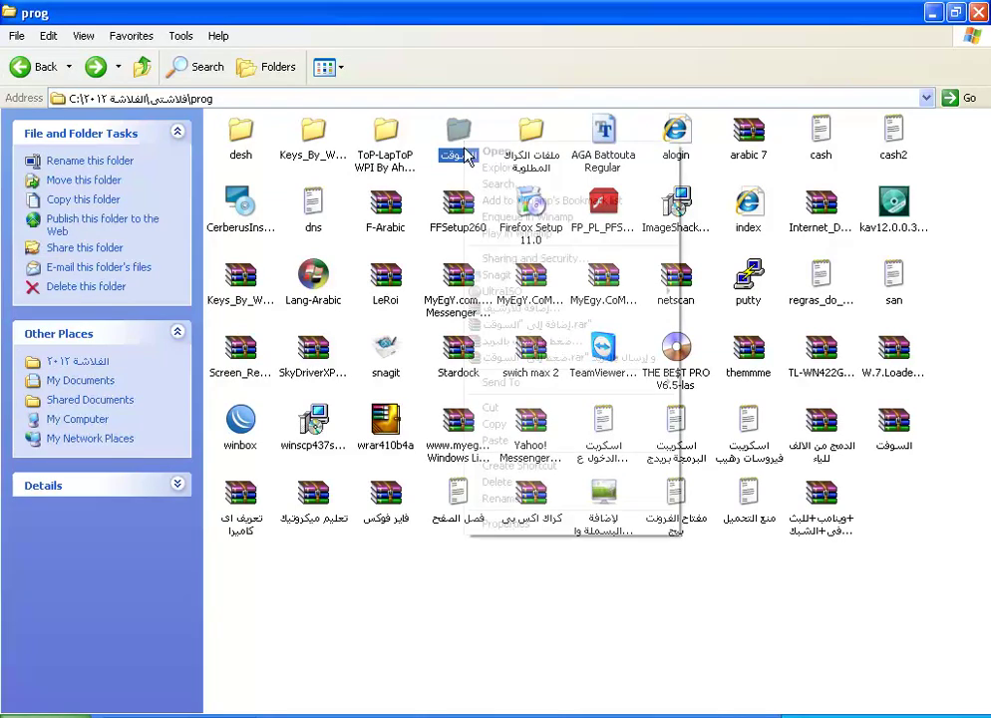
left_click(526, 425)
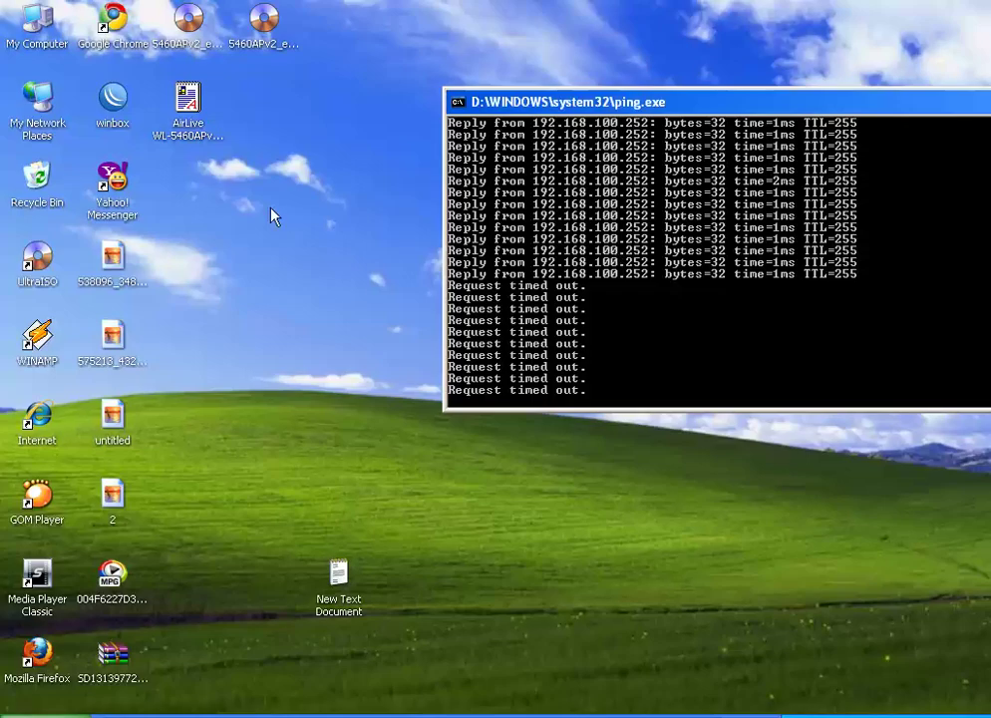
left_click(267, 209)
right_click(263, 203)
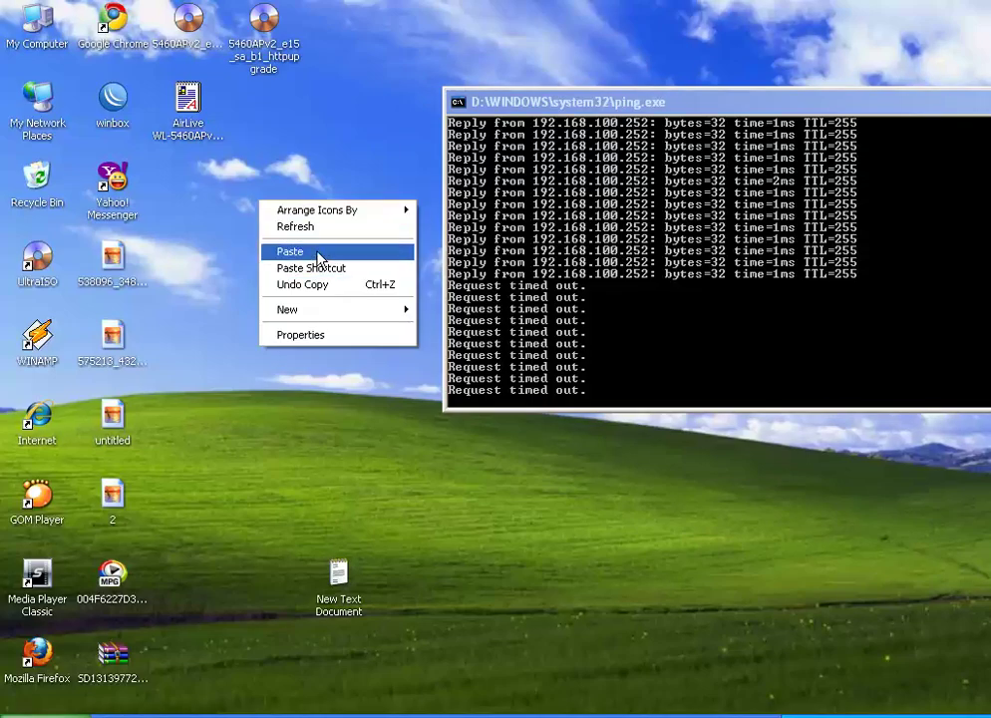
left_click(317, 255)
left_click_drag(270, 195, 345, 38)
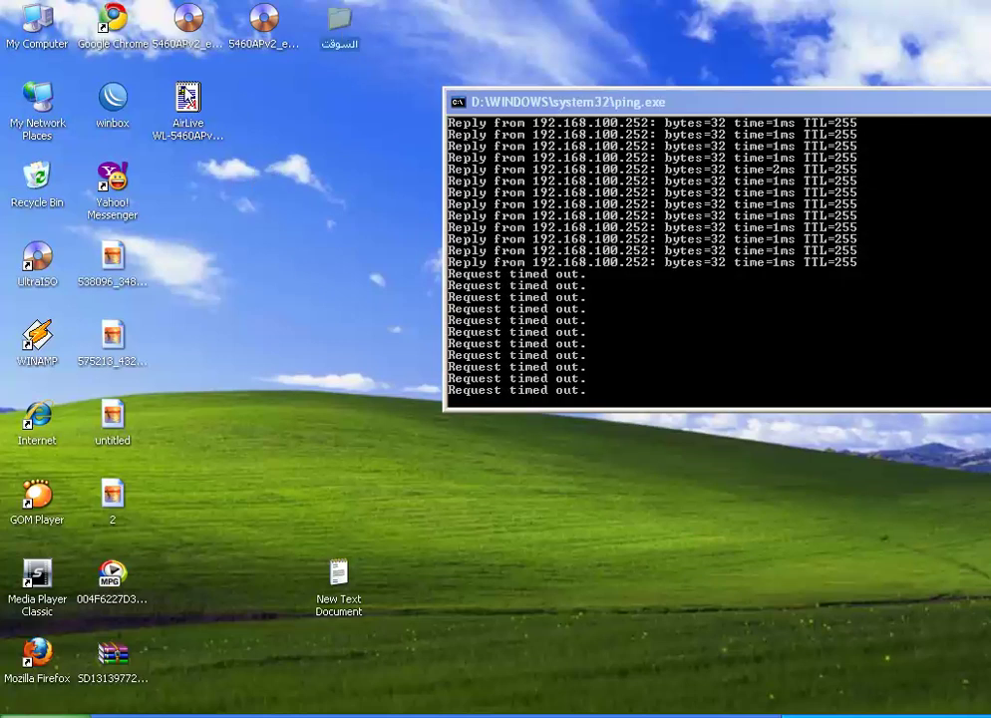
left_click(269, 36)
left_click(331, 256)
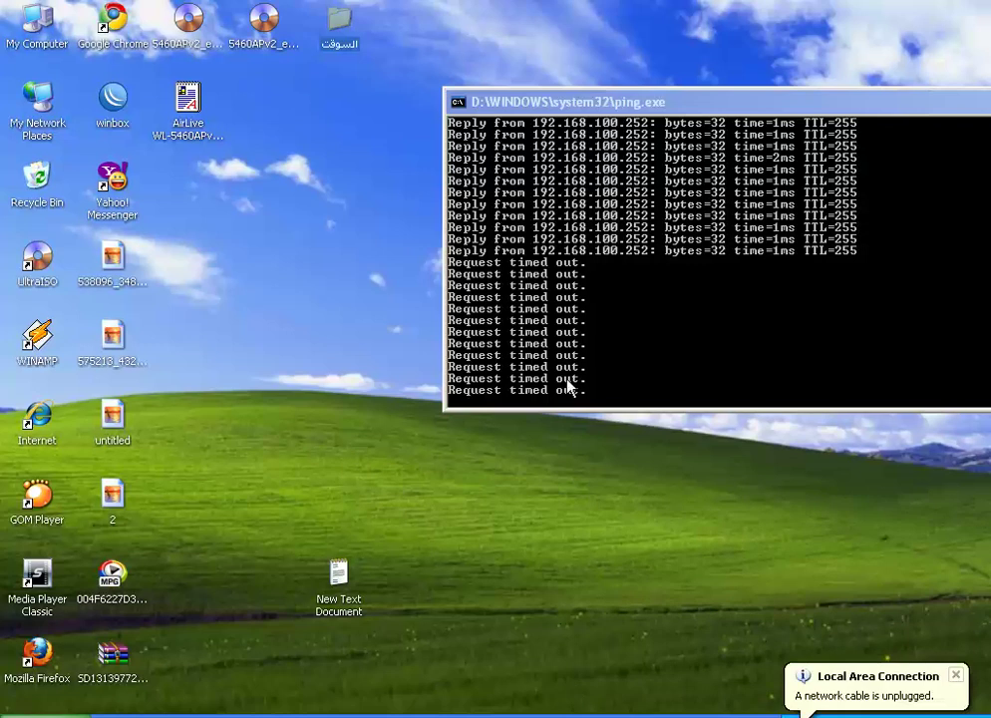
- Return to the access point's web page and check the saved AP mode settings after the reboot
left_click(612, 714)
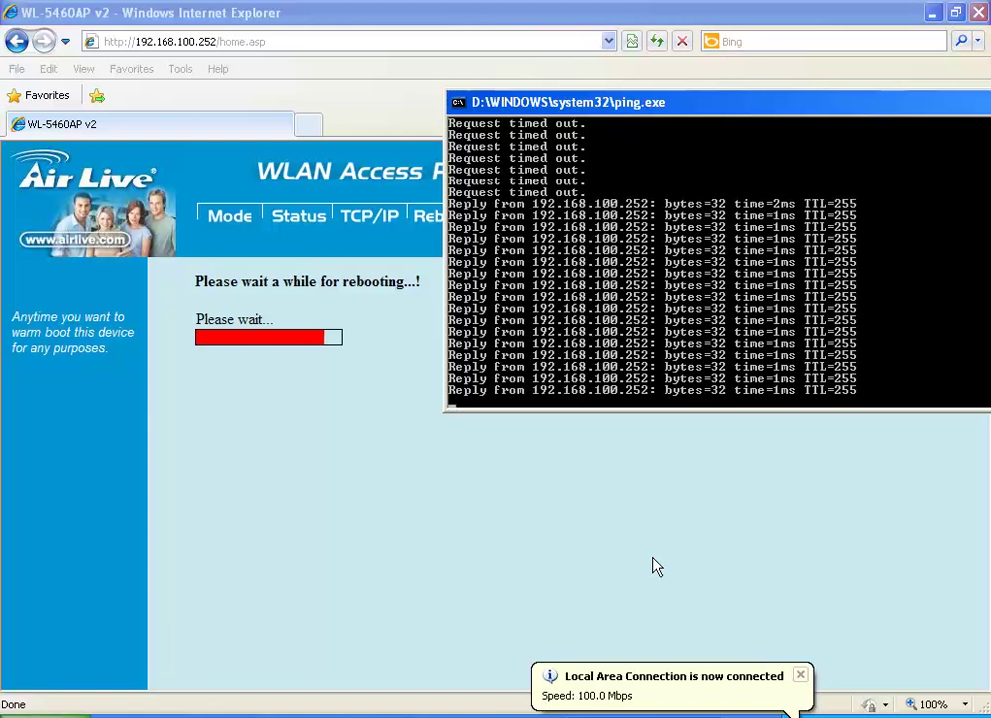
left_click(238, 218)
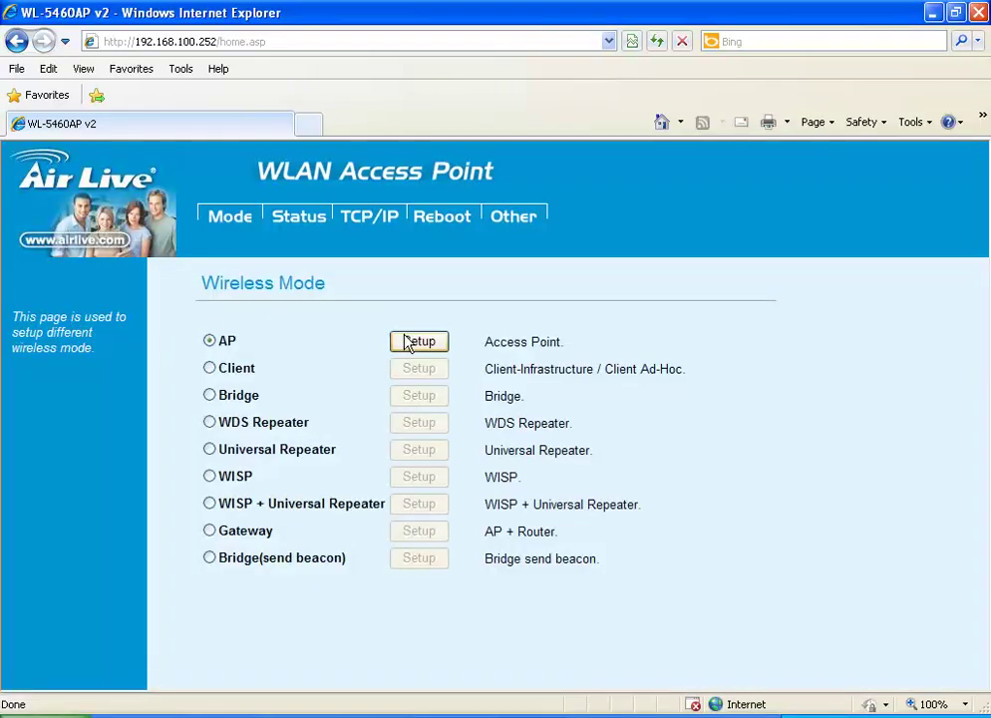
left_click(419, 342)
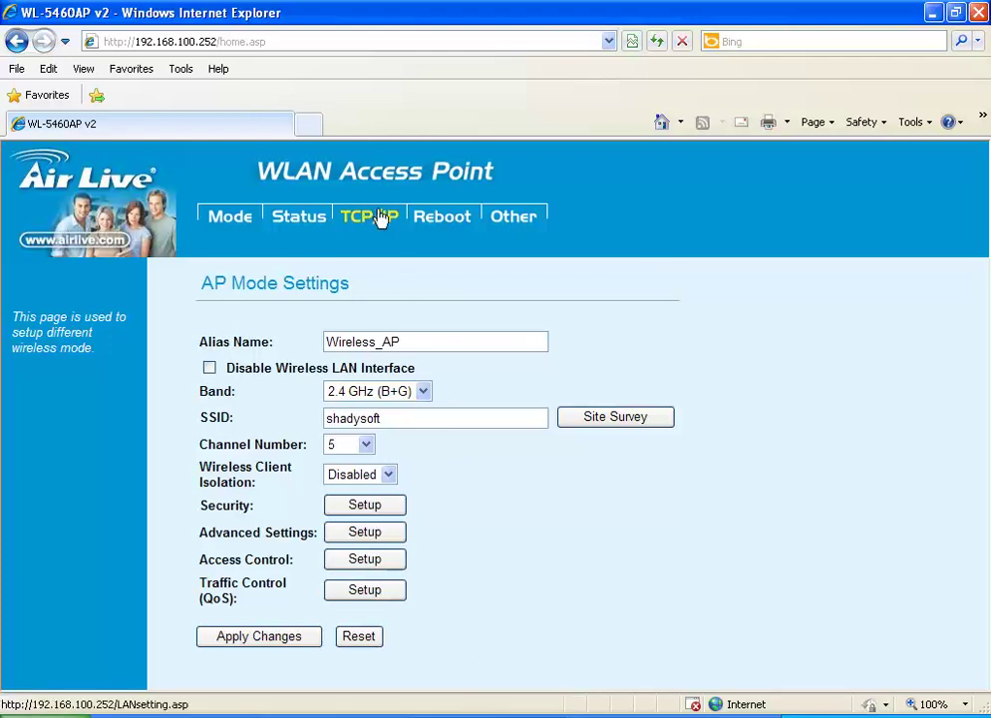
- Review the IP address, subnet mask and default gateway in the access point's TCP/IP settings
left_click(345, 216)
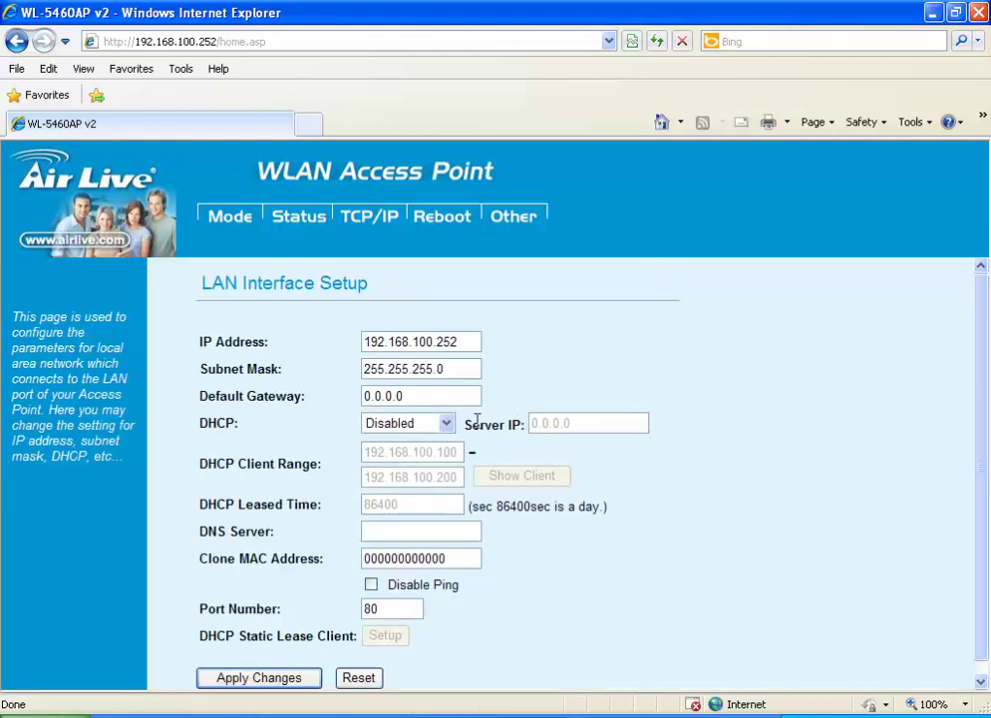
left_click_drag(472, 345, 362, 348)
left_click(451, 391)
left_click_drag(451, 392, 335, 407)
left_click_drag(449, 371, 376, 393)
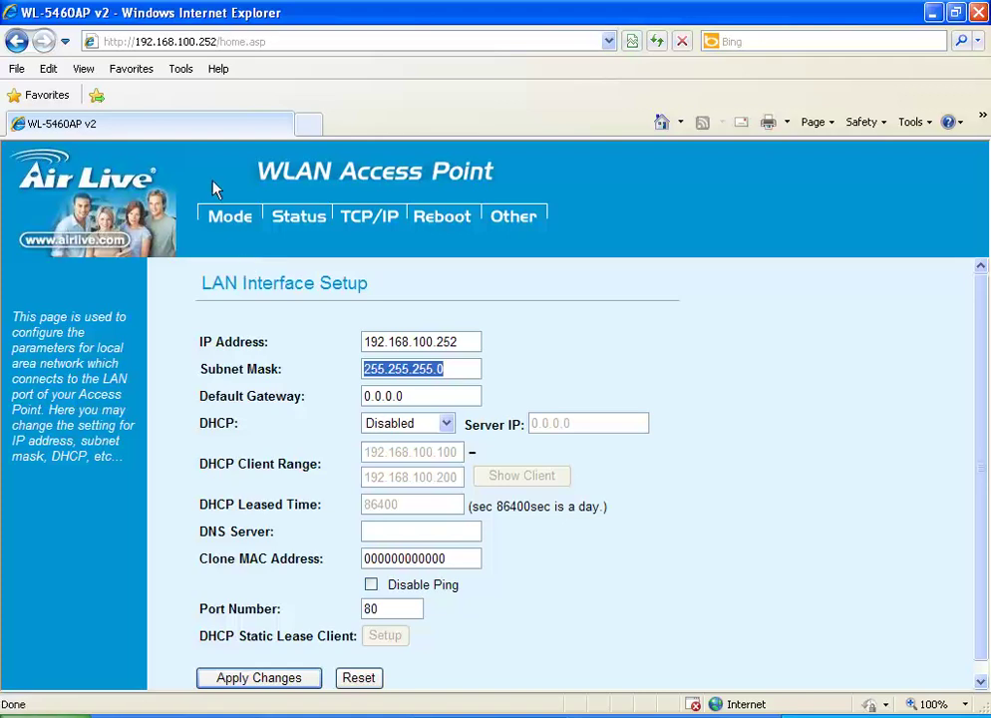
- Run a wireless site survey from the AP mode settings, refresh it, and return to the wireless mode list
left_click(217, 217)
left_click(418, 342)
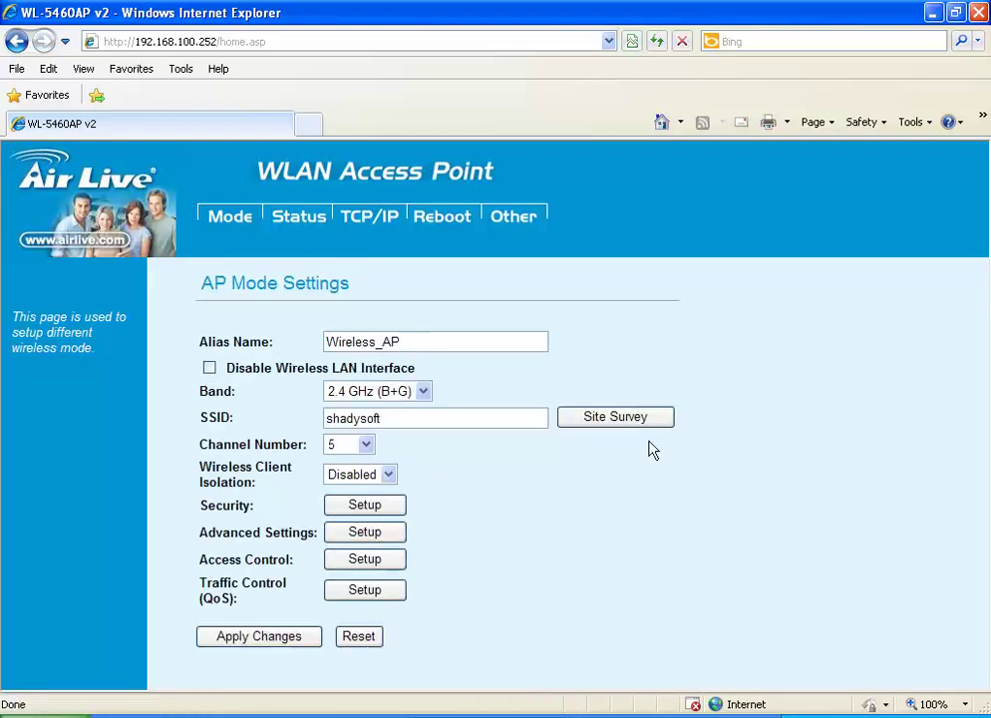
left_click(625, 421)
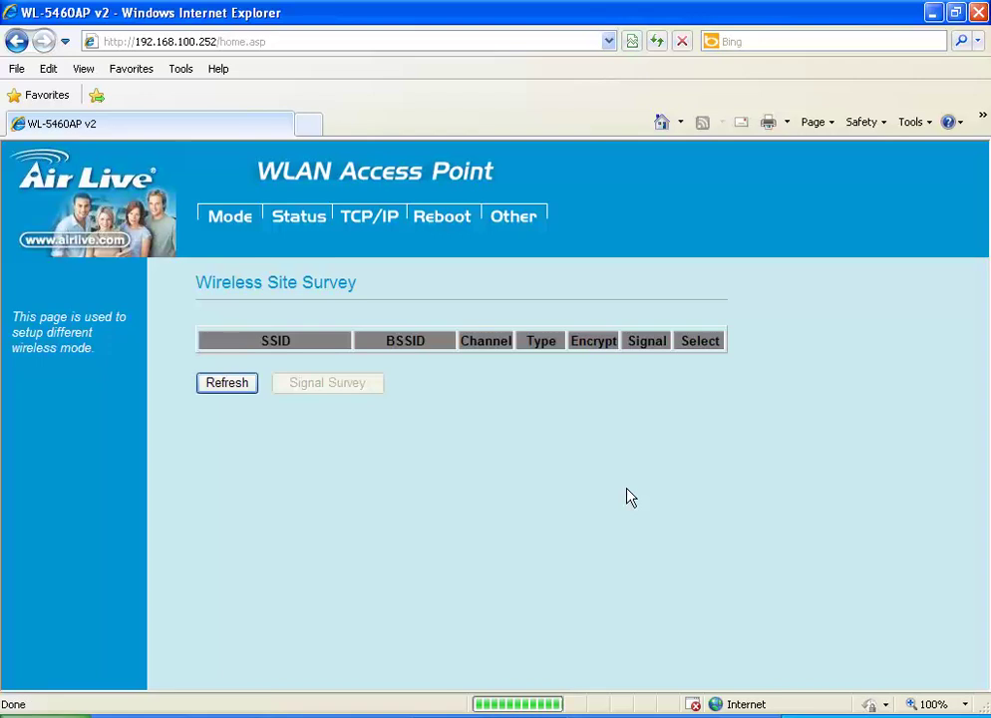
left_click(223, 385)
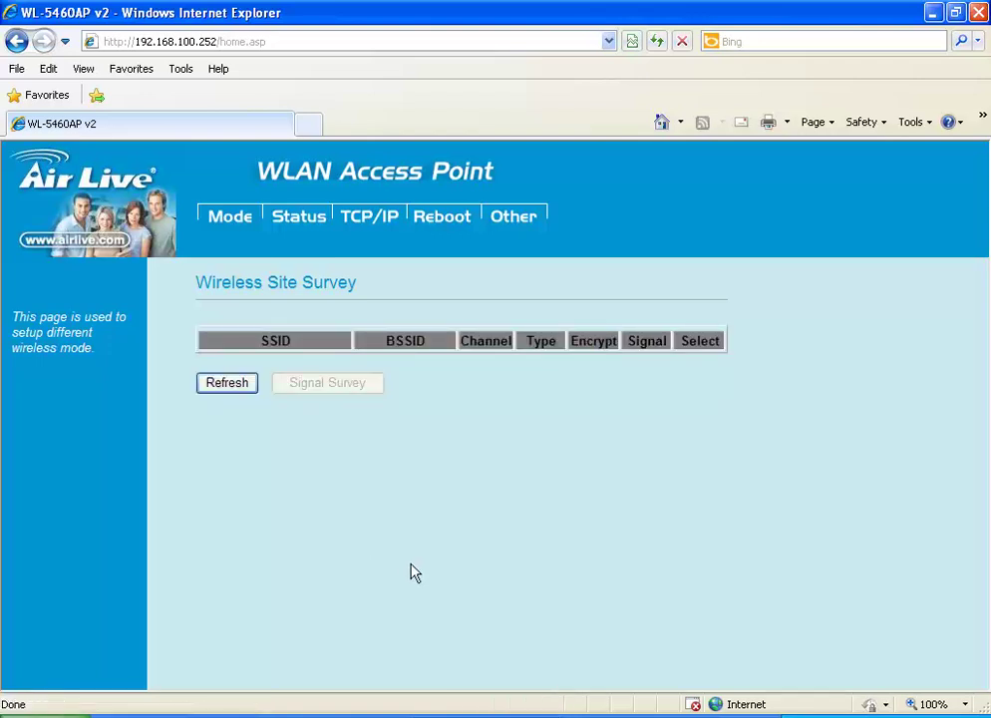
left_click(231, 219)
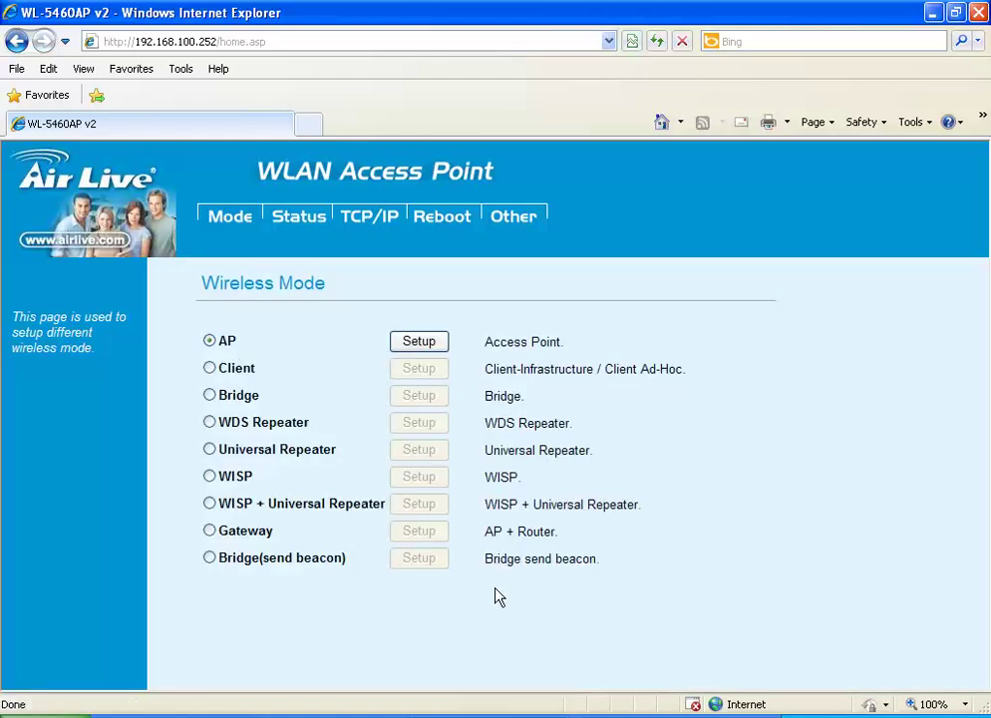
- Open the access point's Upgrade Firmware page
left_click(511, 219)
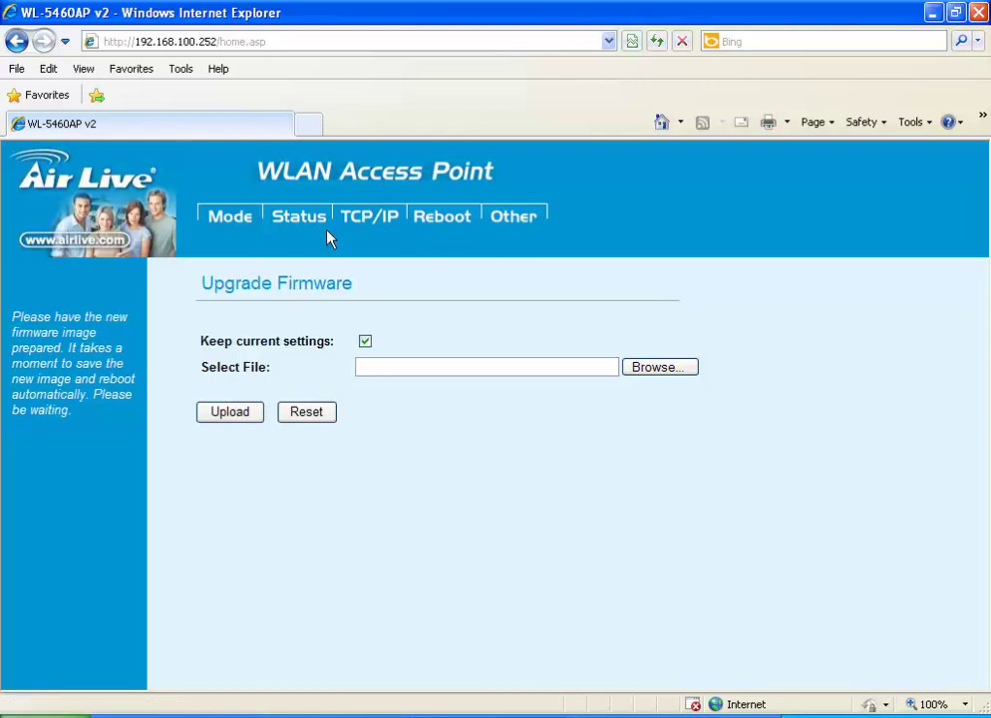
mouse_move(515, 216)
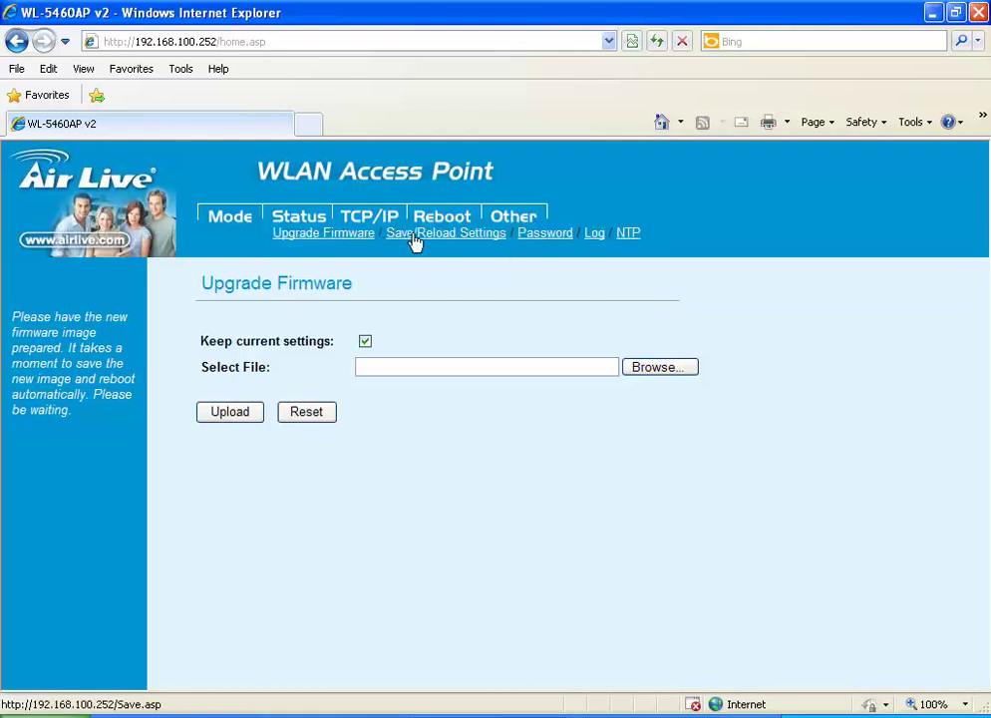
left_click(325, 238)
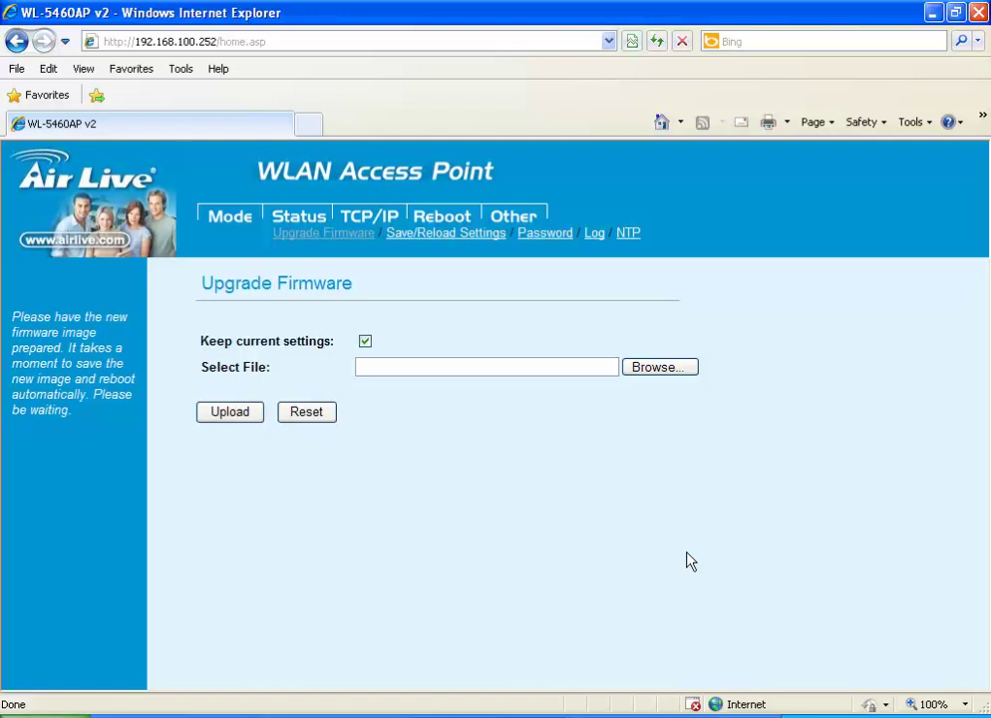
left_click(658, 368)
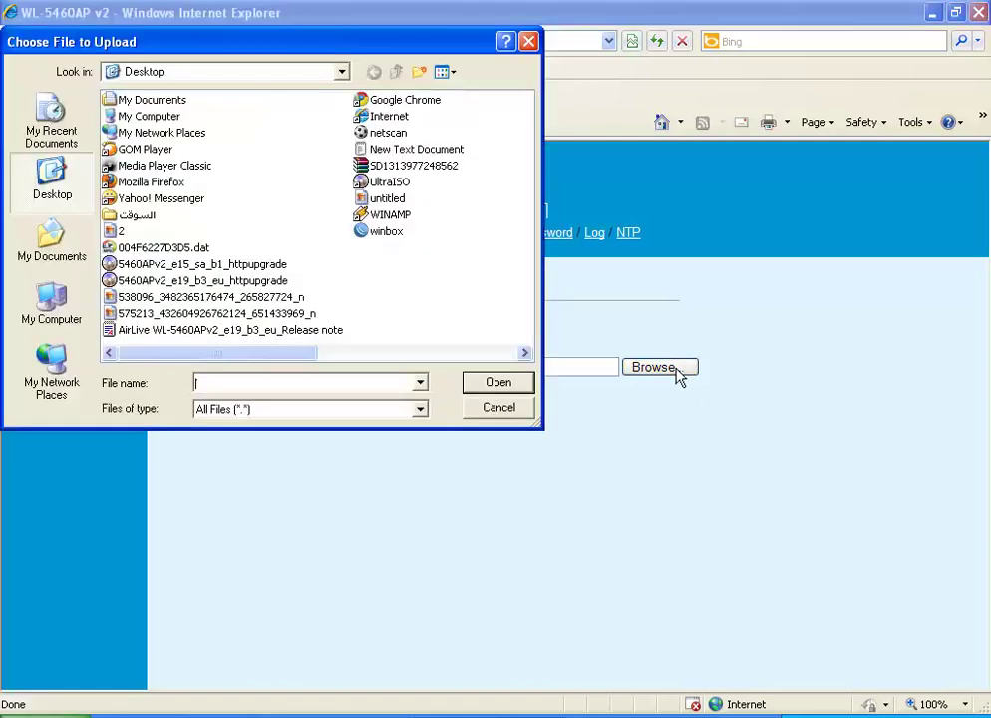
left_click(203, 281)
left_click(204, 281)
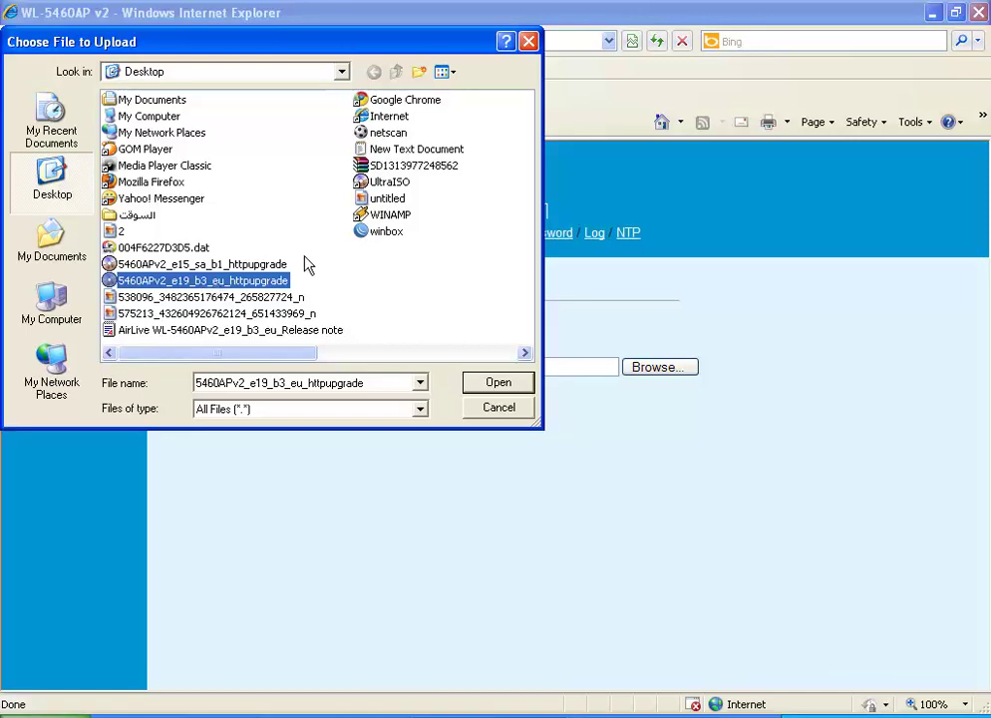
left_click(529, 41)
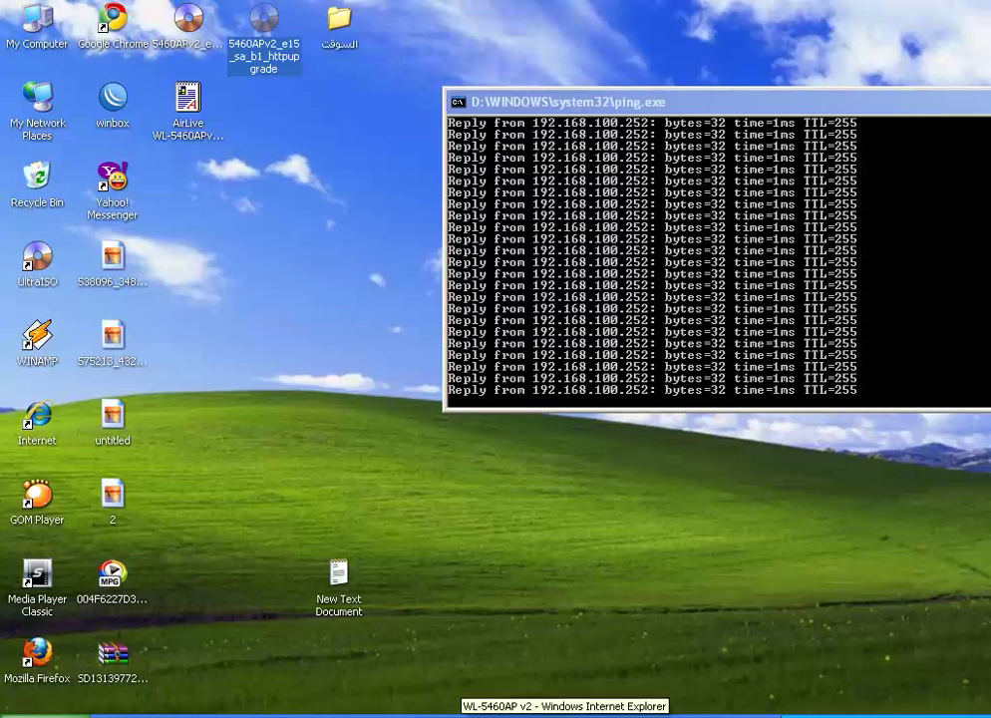
left_click(469, 713)
- Choose 5460APv2_e15_sa_b1_httpupgrade from the desktop as the firmware file and upload it to the access point
left_click(677, 372)
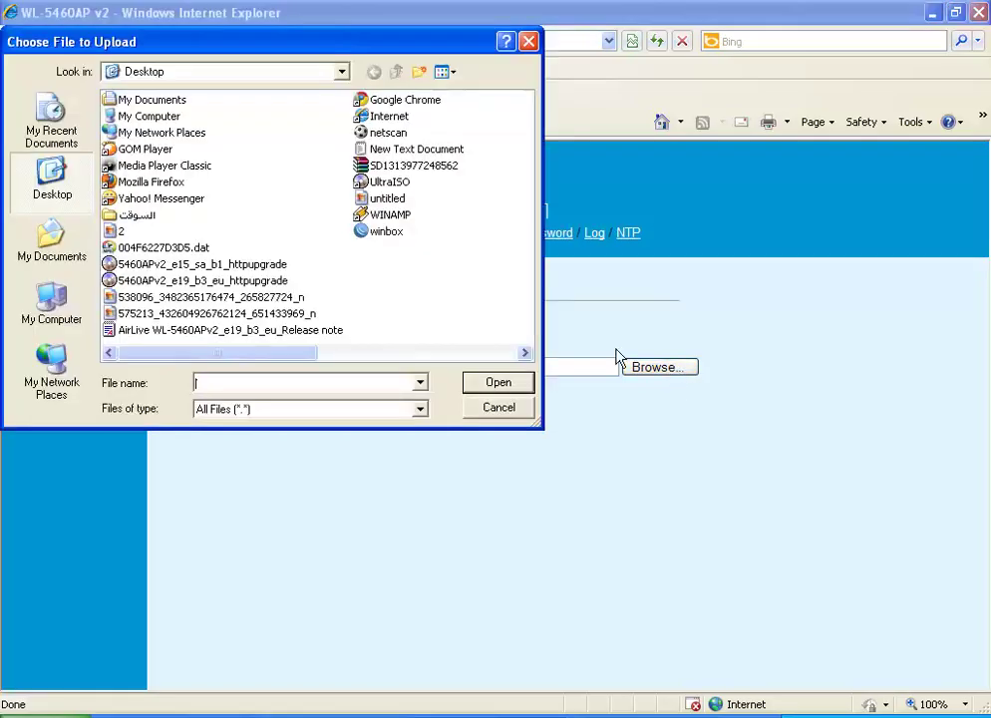
left_click(199, 264)
left_click(499, 383)
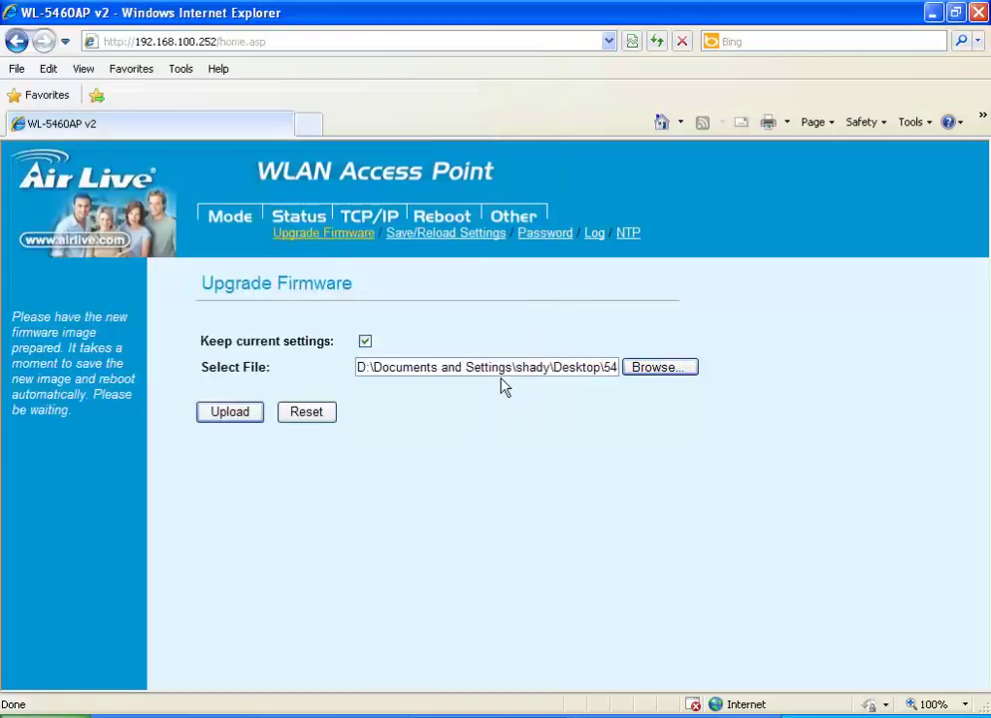
left_click(228, 417)
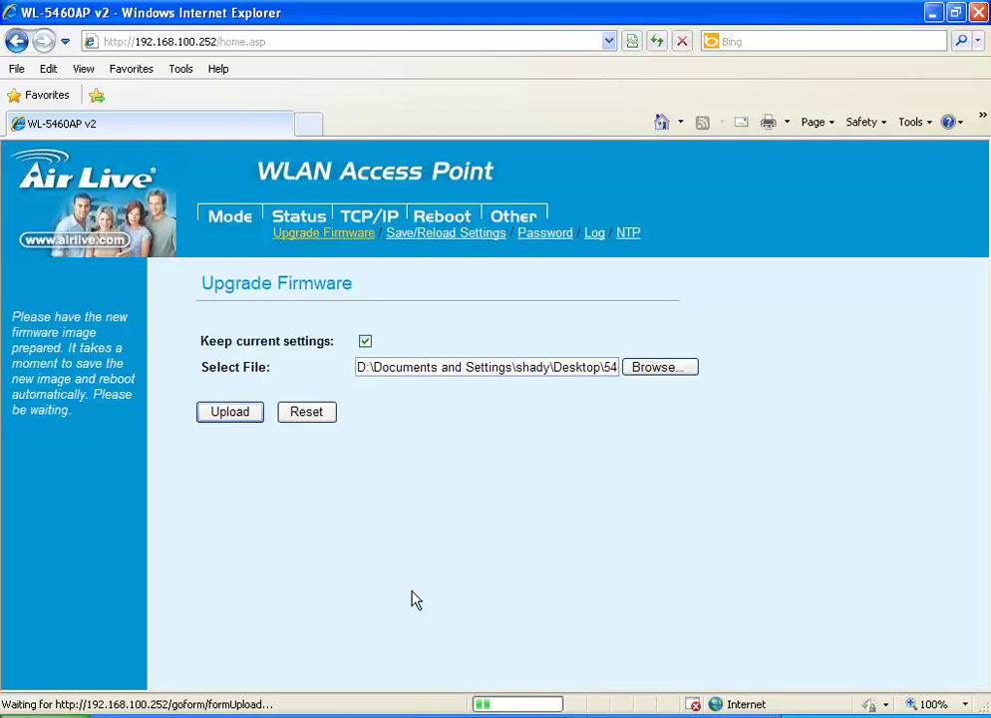
- Check the ping window, read the firmware upload message and dismiss it to return to the Upgrade Firmware form
key("alt+Tab")
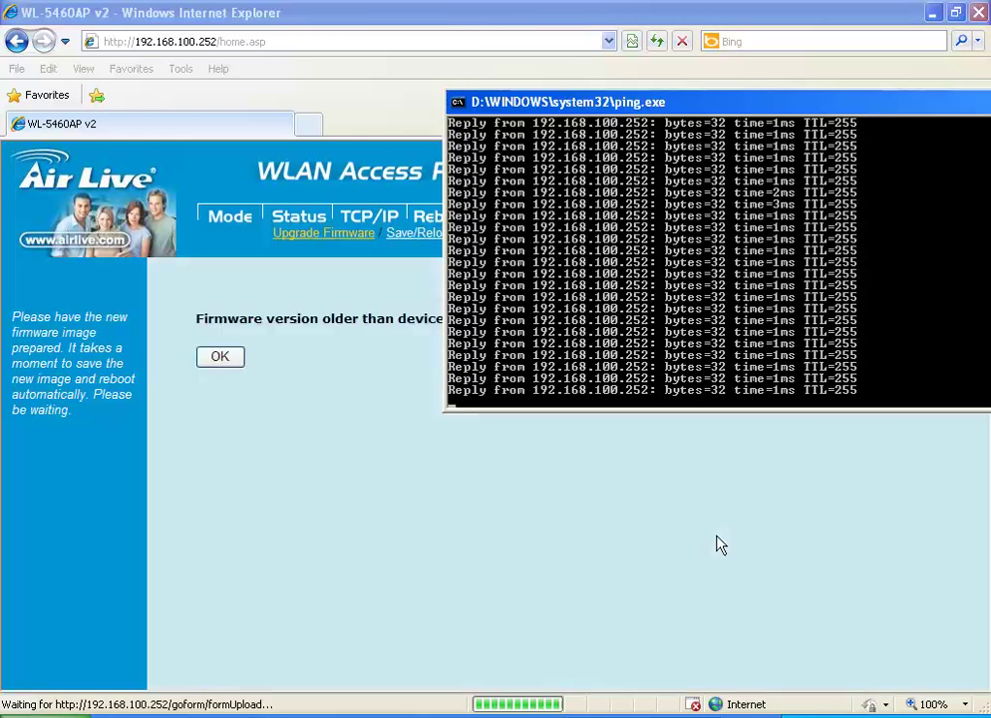
left_click(350, 370)
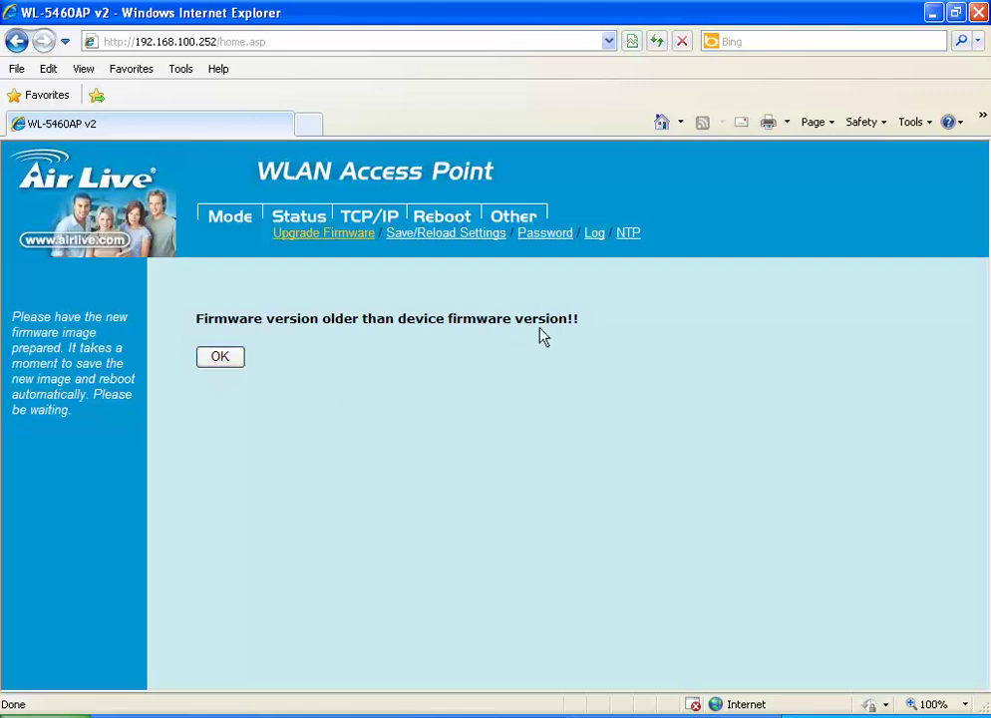
left_click_drag(588, 329, 202, 336)
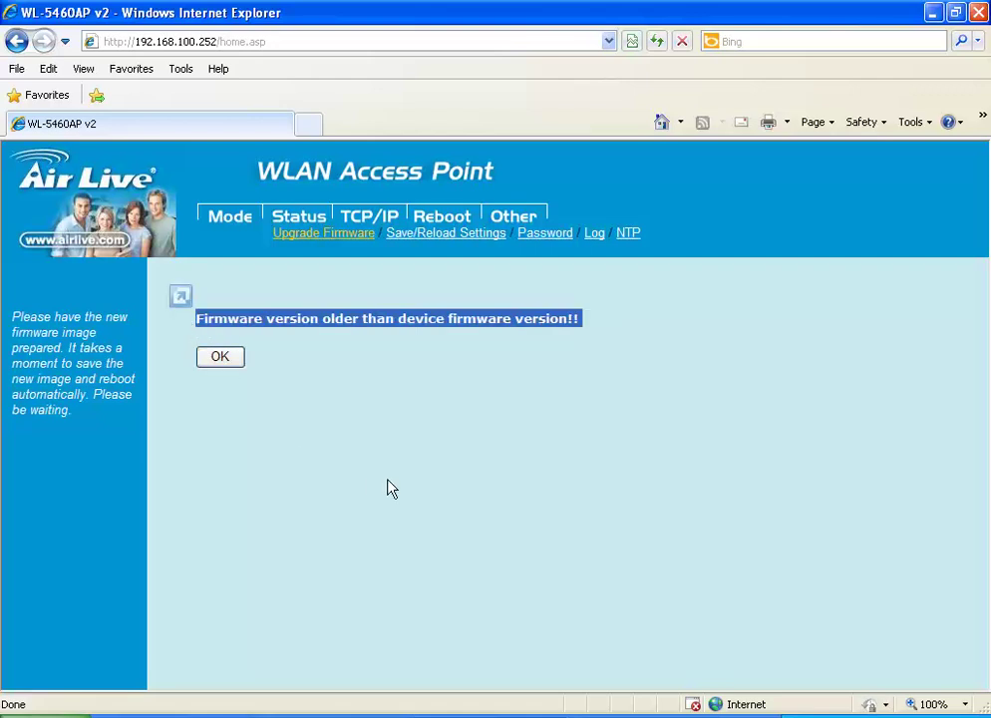
left_click(220, 357)
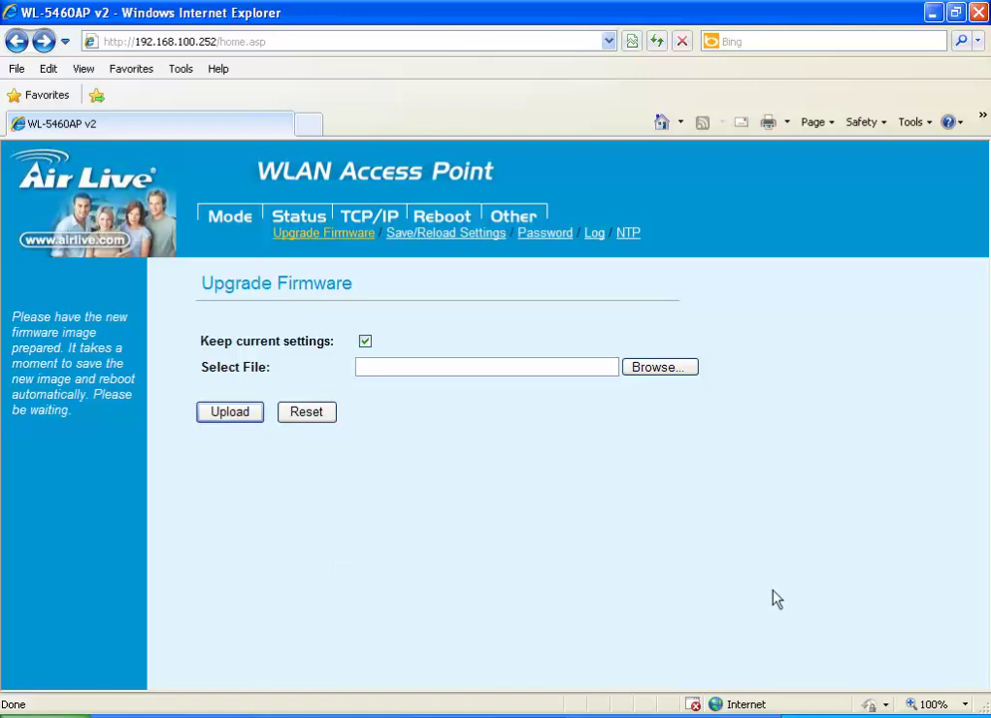
- Set the Local Area Connection's static IP address to 192.168.1.99 and its default gateway to 192.168.1.6
double_click(817, 715)
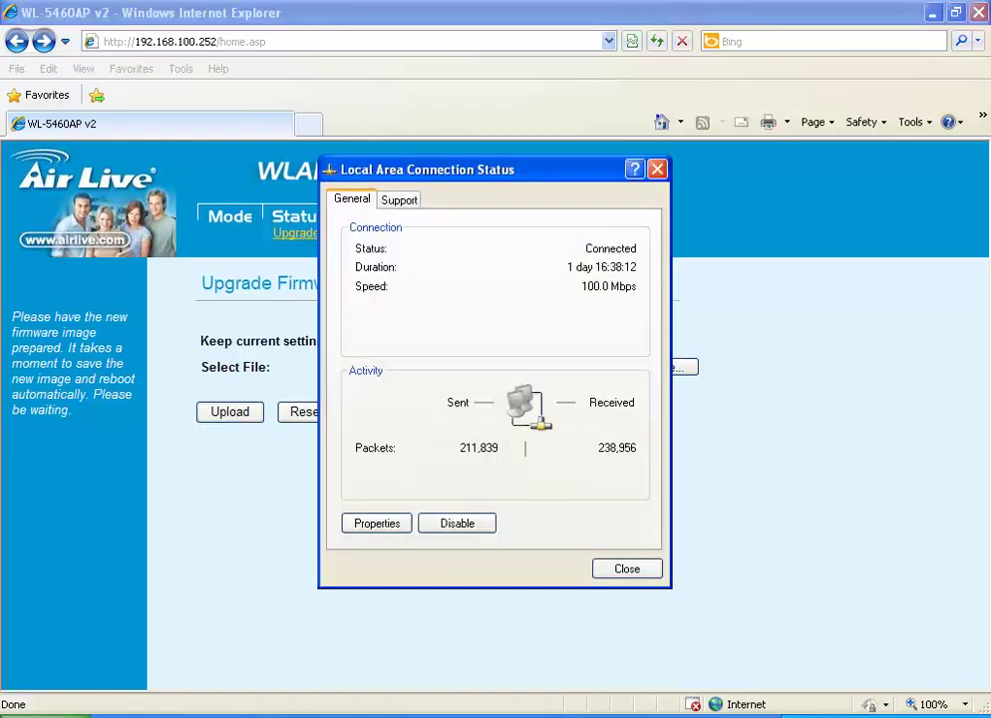
left_click(375, 524)
double_click(211, 287)
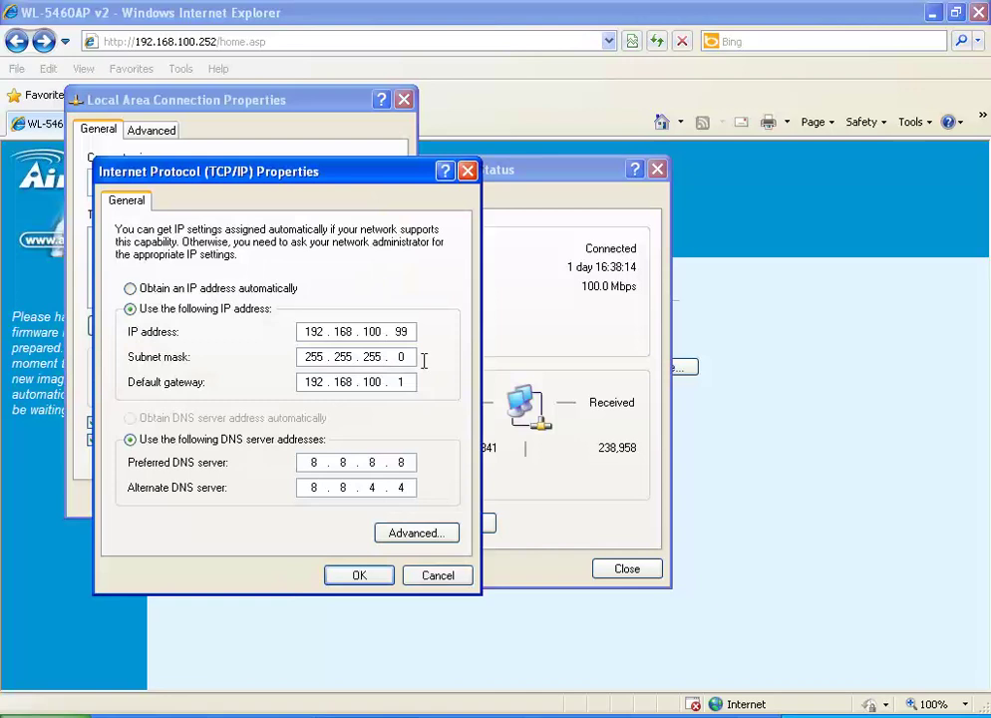
left_click_drag(381, 332, 371, 332)
key("BackSpace")
left_click_drag(380, 382, 369, 391)
key("BackSpace")
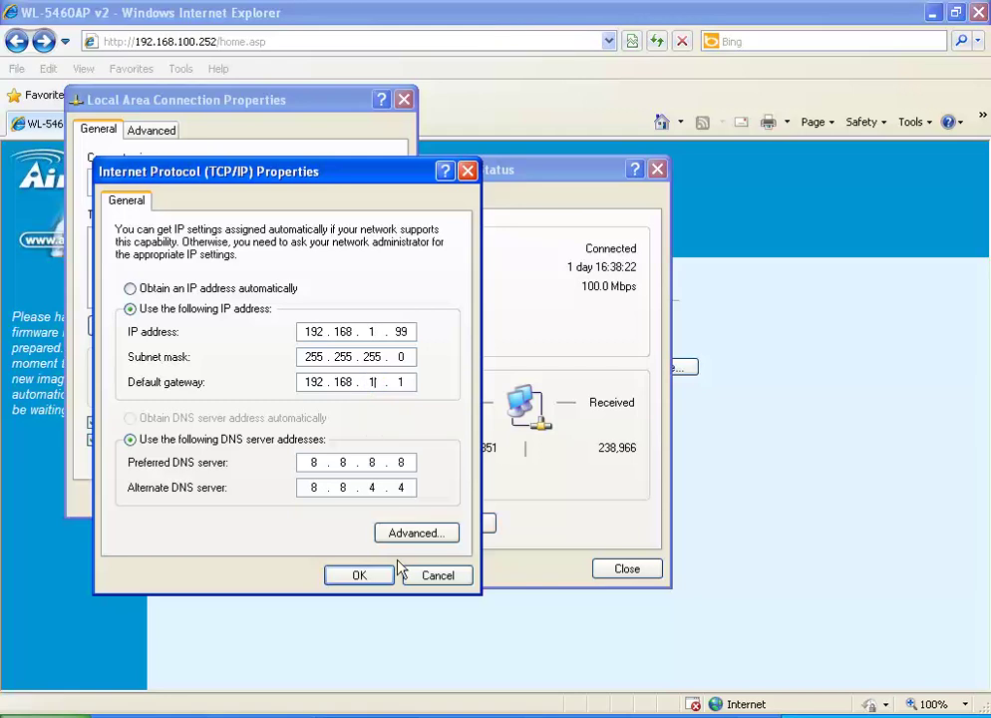
double_click(400, 383)
type("6")
left_click(361, 576)
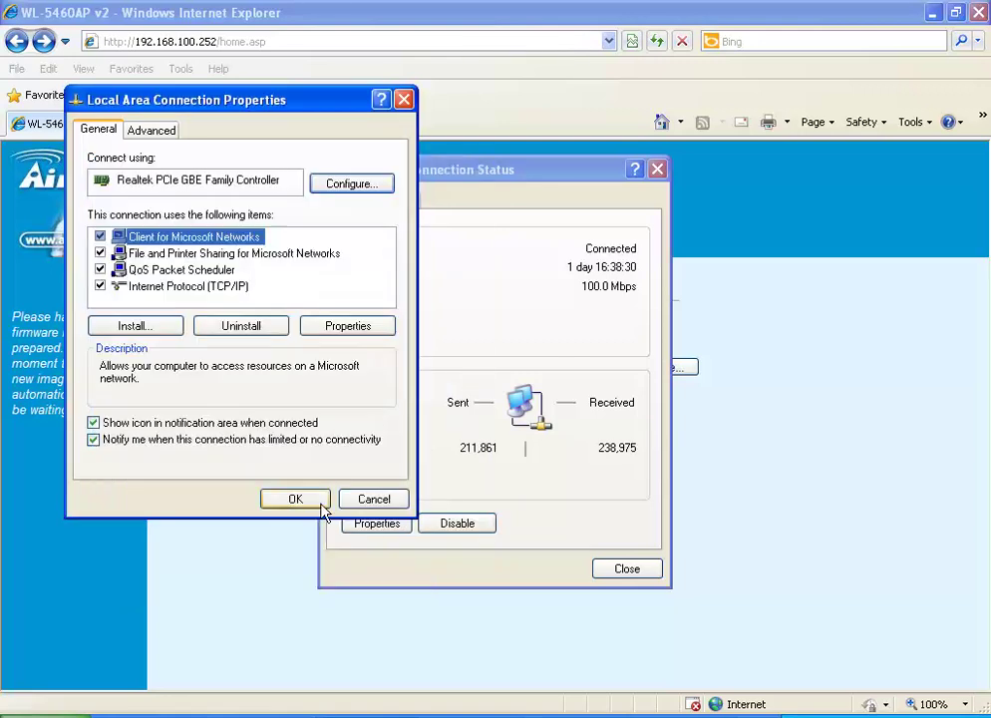
left_click(615, 574)
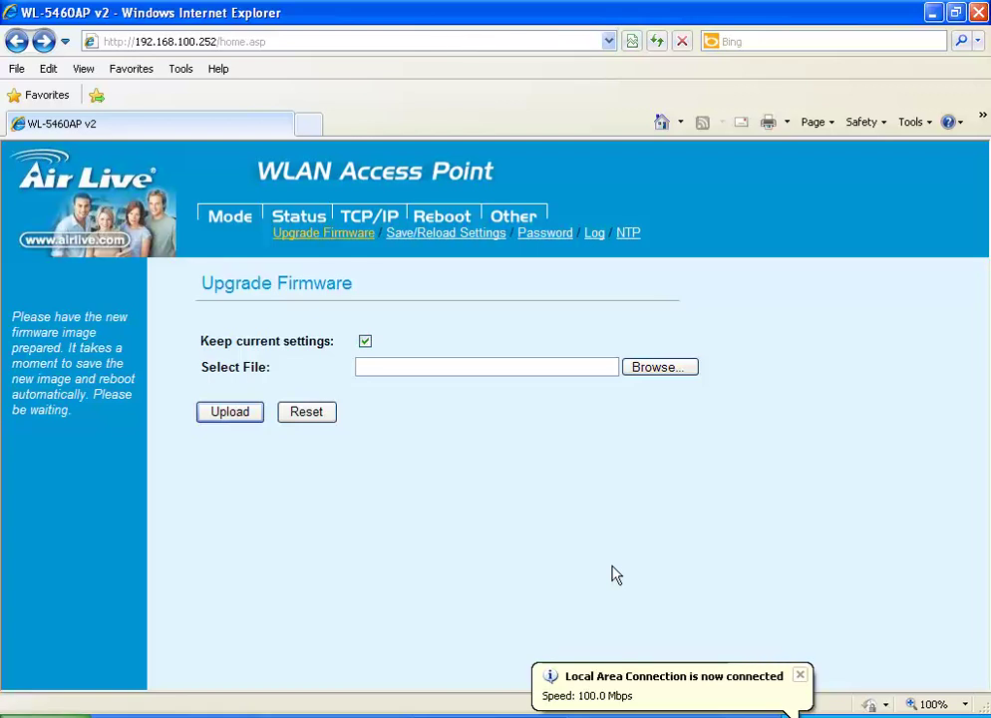
- Open the access point's recovery upload page at 192.168.1.6
left_click(328, 41)
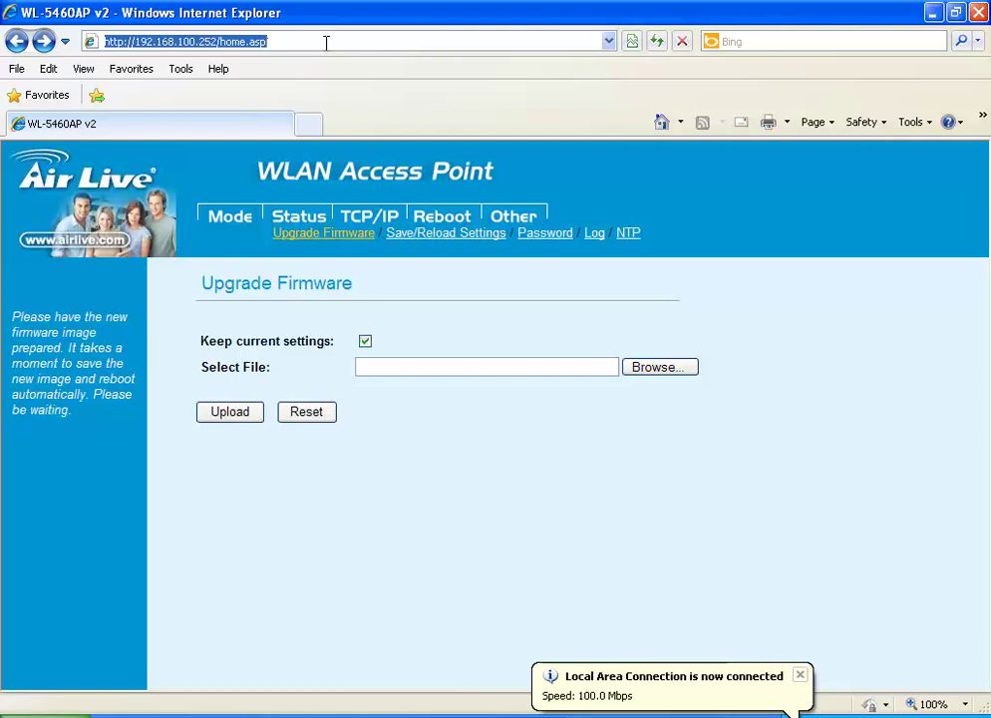
type("192.")
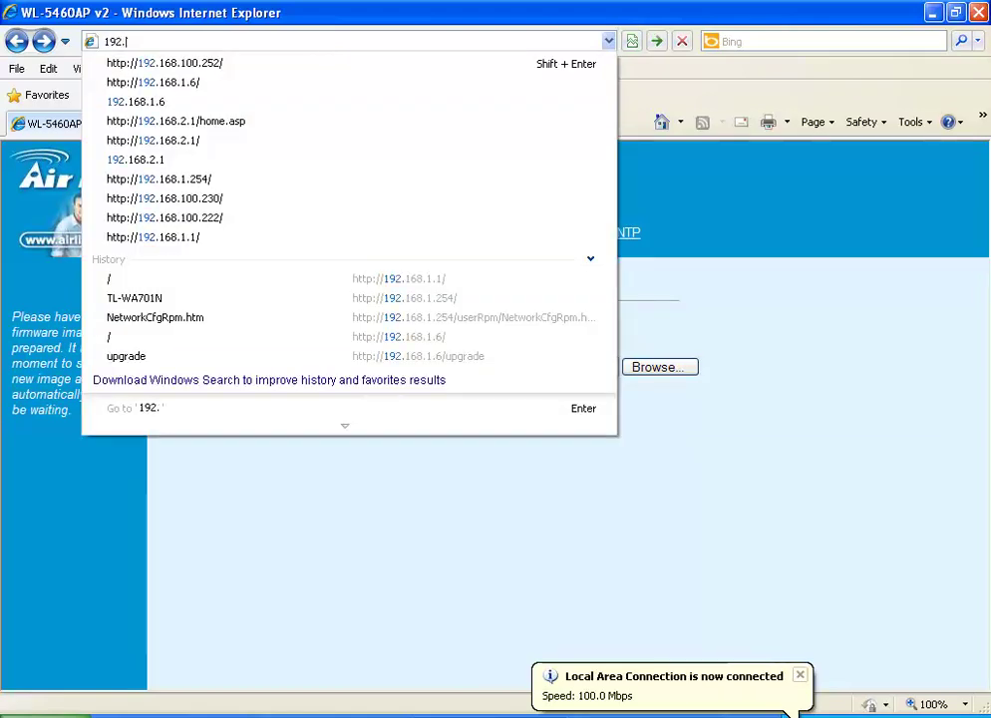
type("168.1.6")
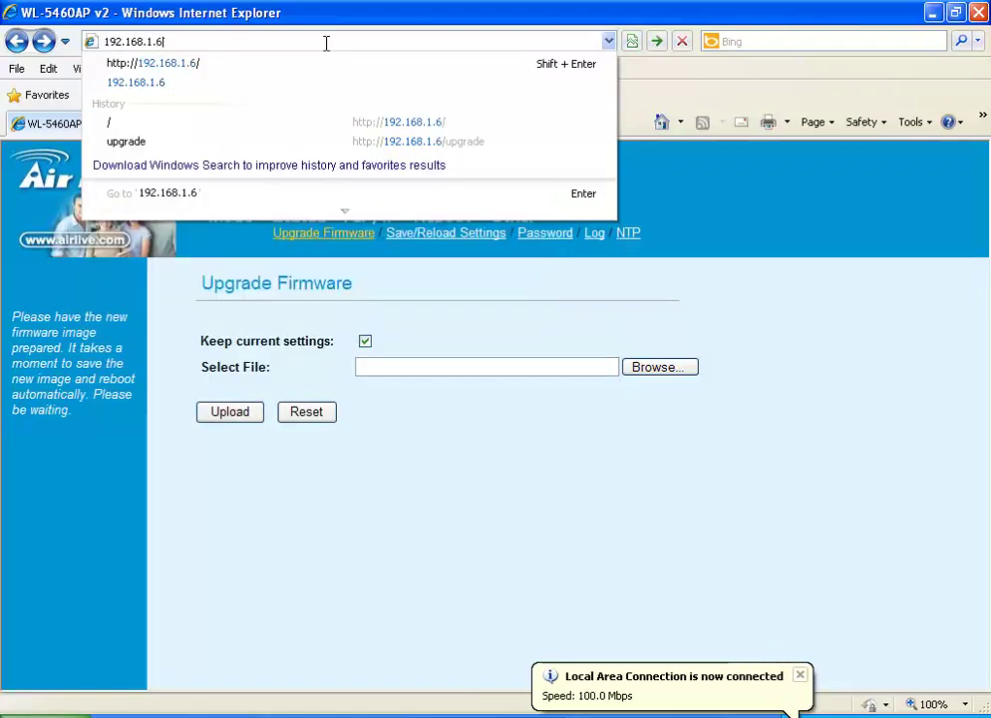
key("Return")
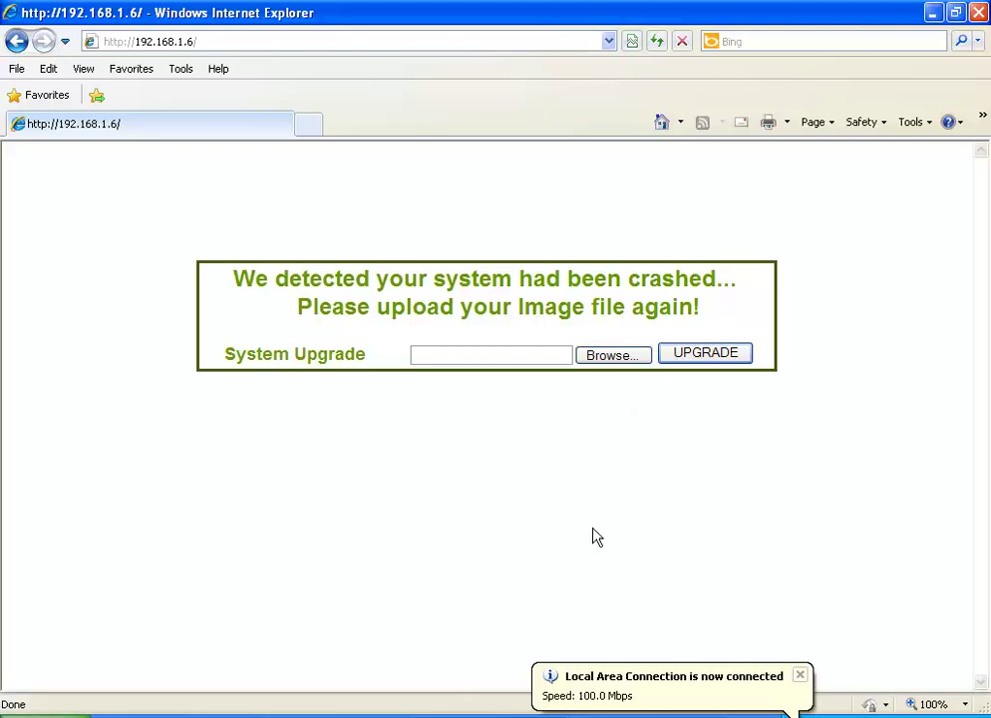
- Choose 5460APv2_e15_sa_b1_httpupgrade from the desktop as the system image and start the recovery upgrade
left_click(612, 358)
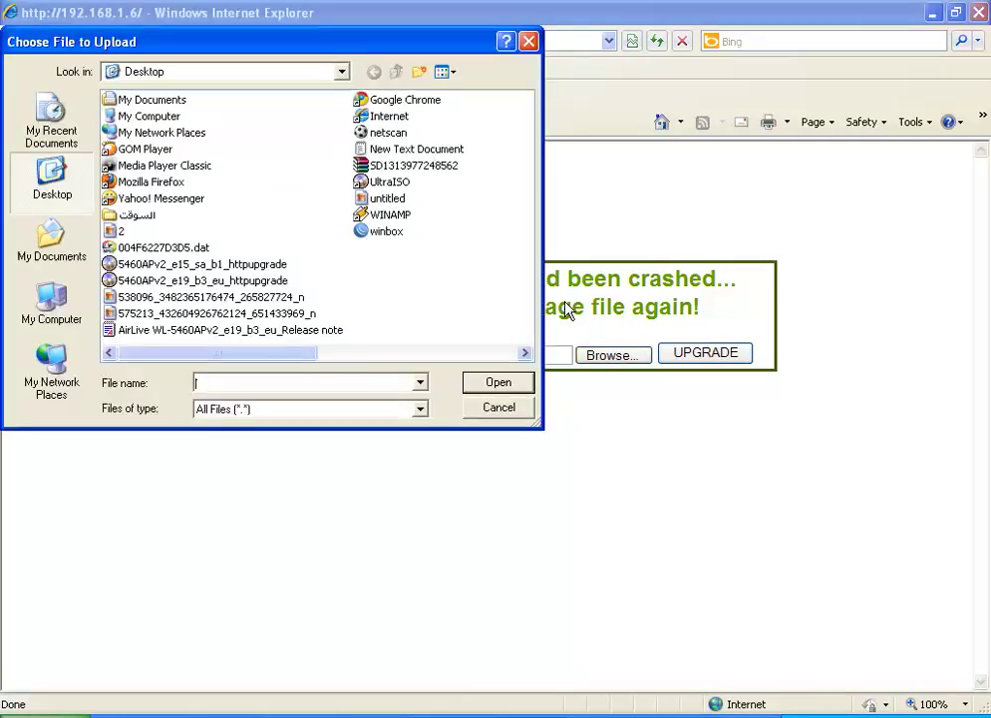
left_click(202, 264)
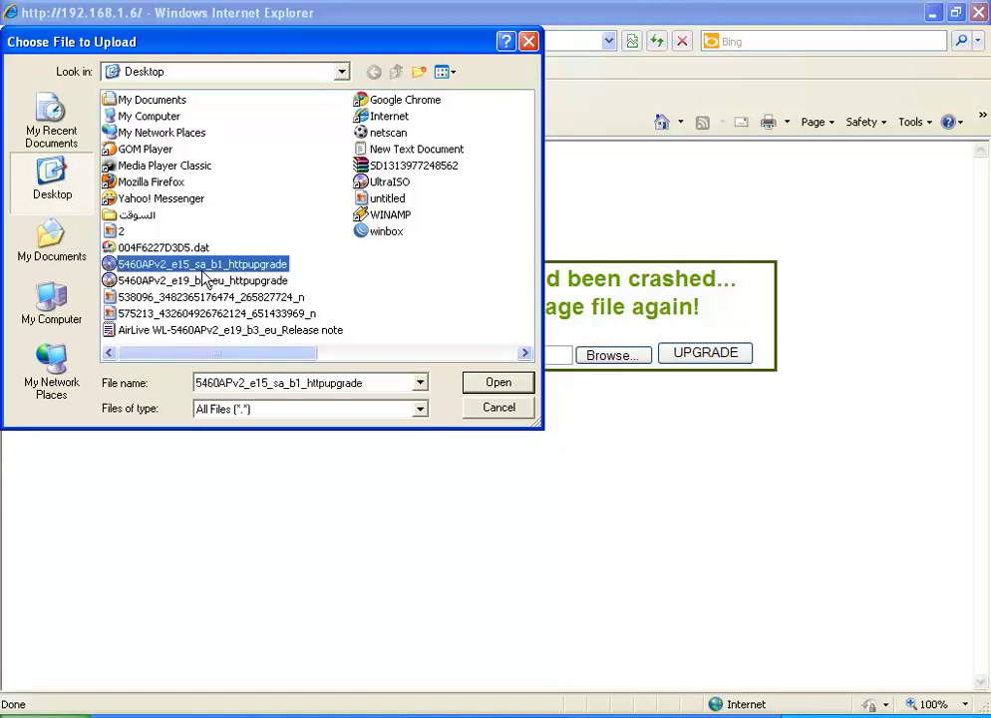
left_click(499, 383)
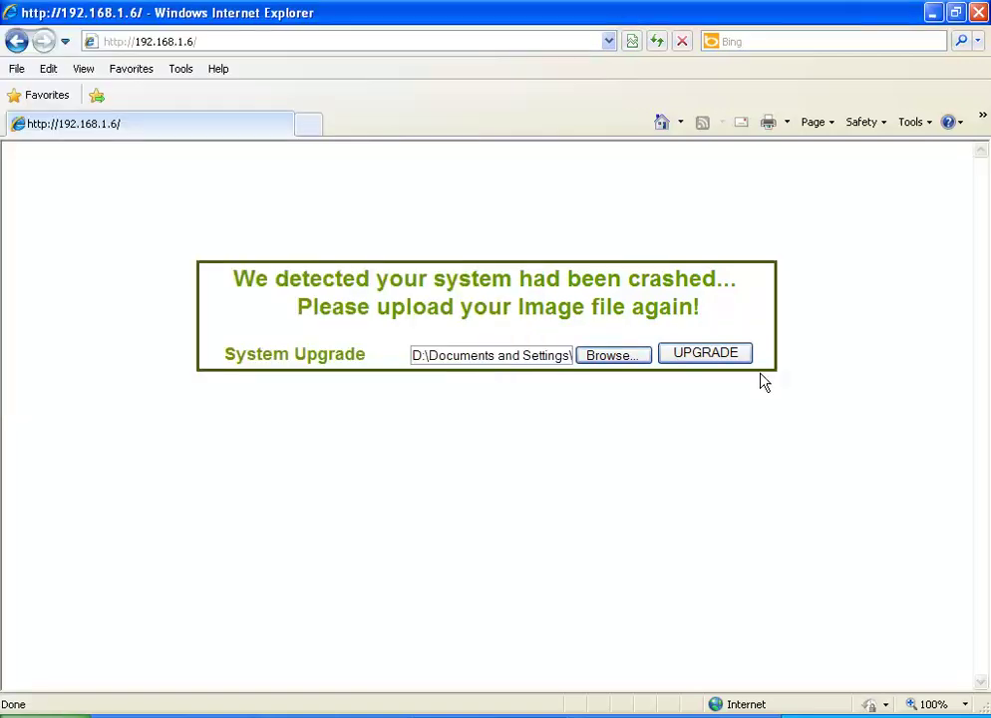
left_click(710, 357)
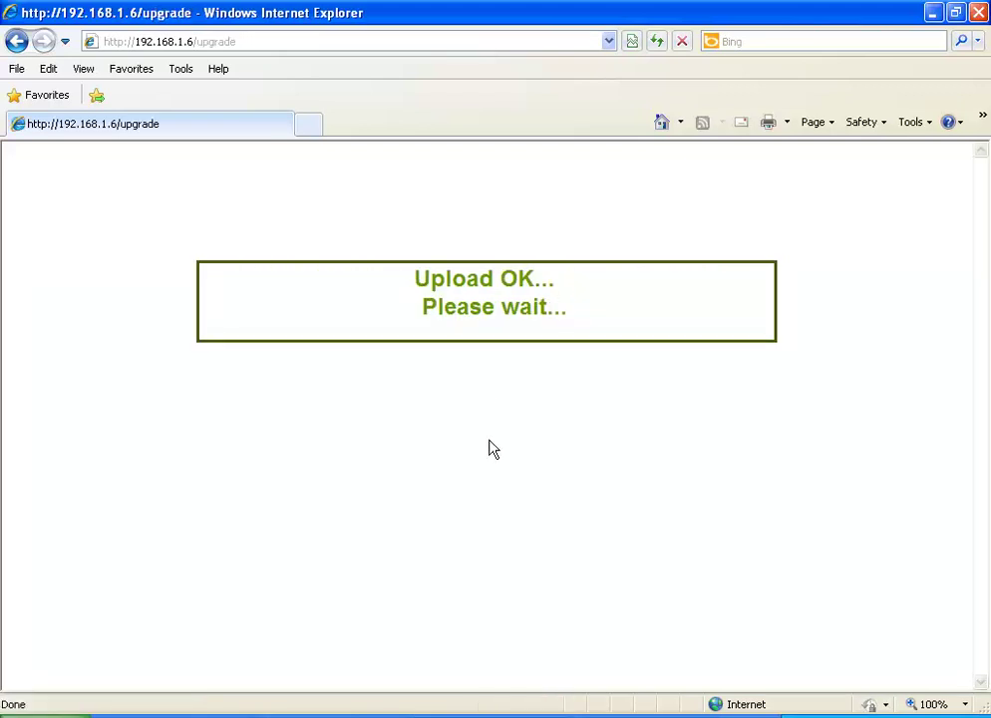
- Set the Local Area Connection's IP address to 192.168.100.99 and its default gateway to 192.168.100.252, keeping the ping window in view
left_click(679, 715)
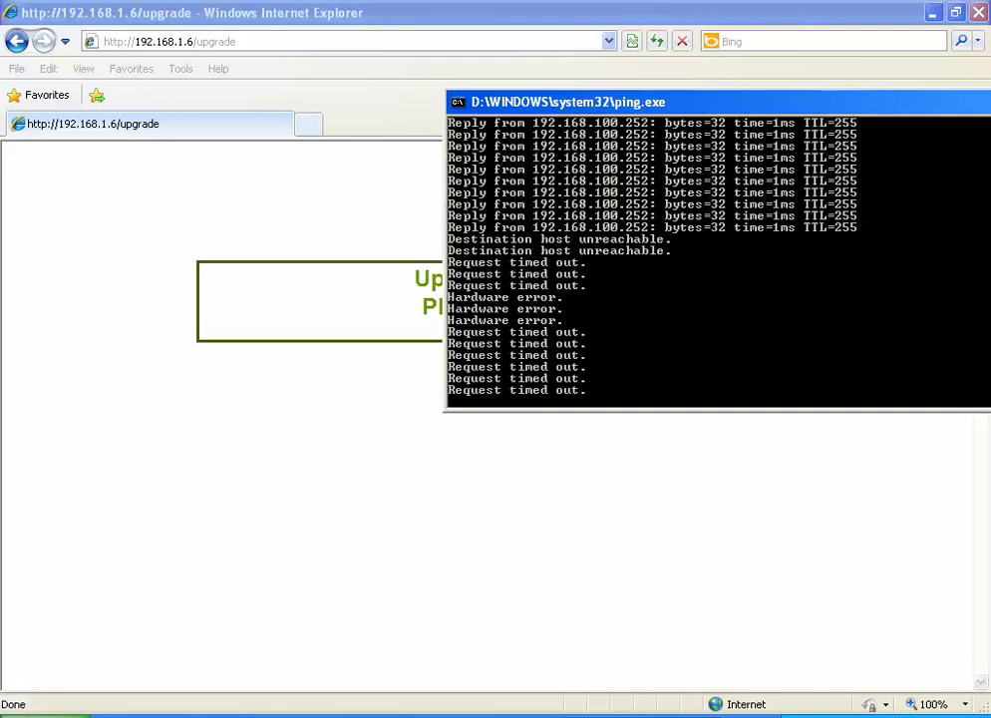
left_click(909, 714)
left_click(369, 529)
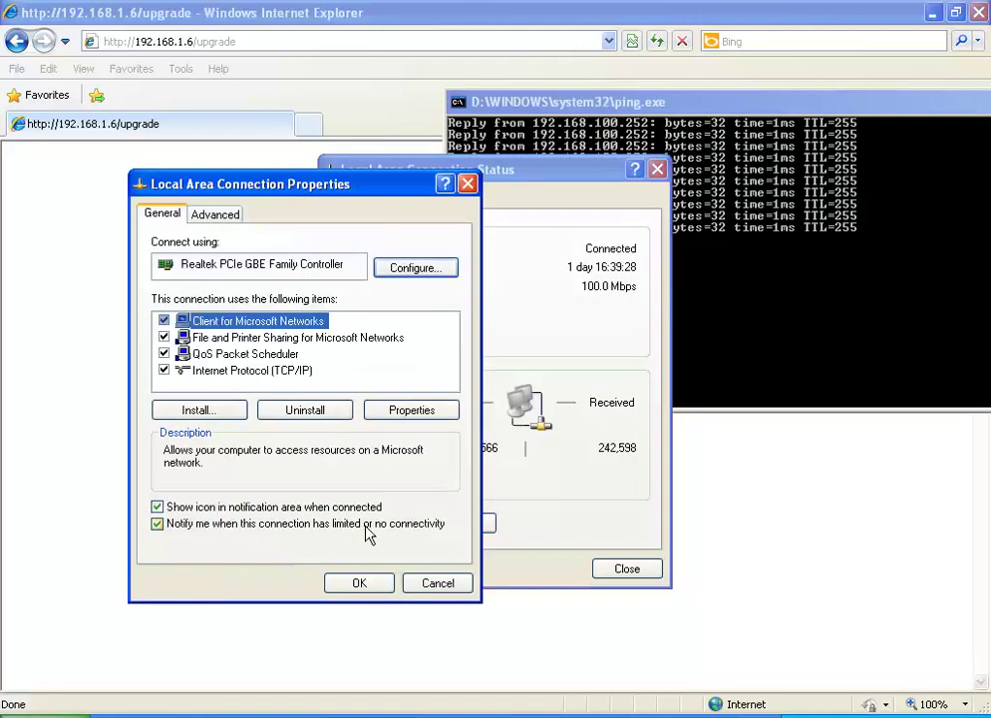
double_click(257, 371)
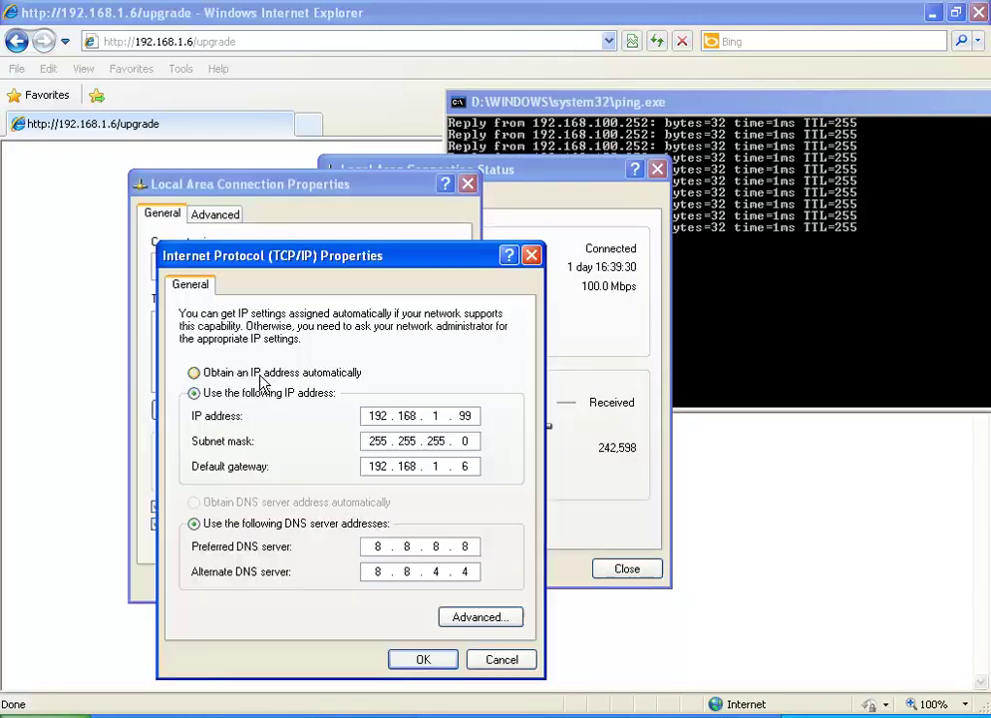
left_click(439, 416)
type("00")
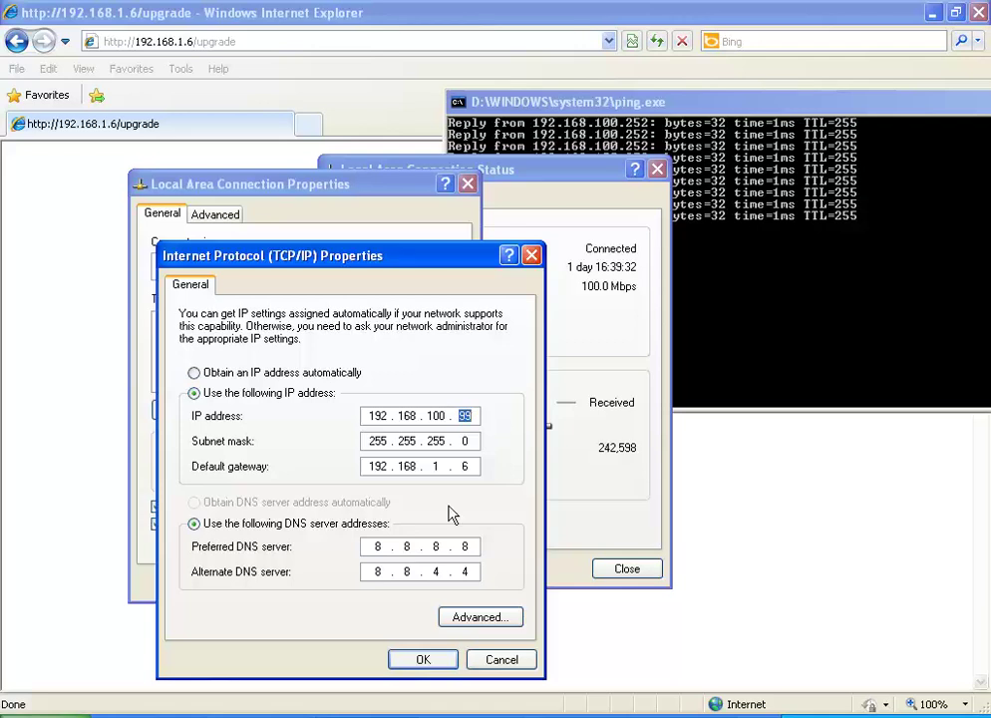
left_click(442, 465)
type("00 . 252")
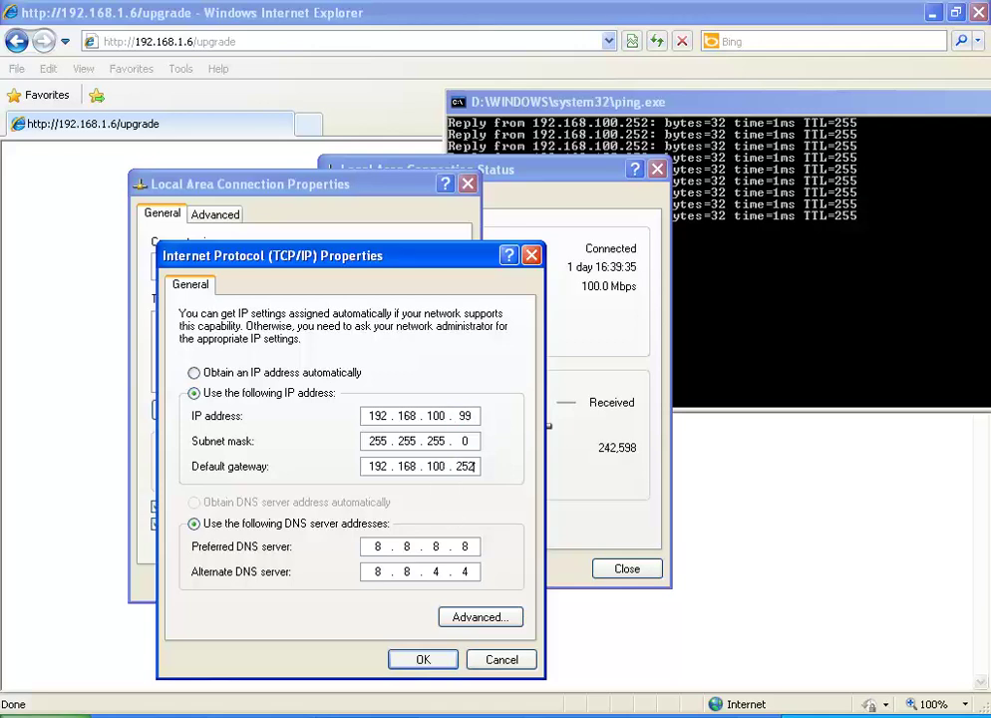
left_click(423, 660)
left_click(364, 587)
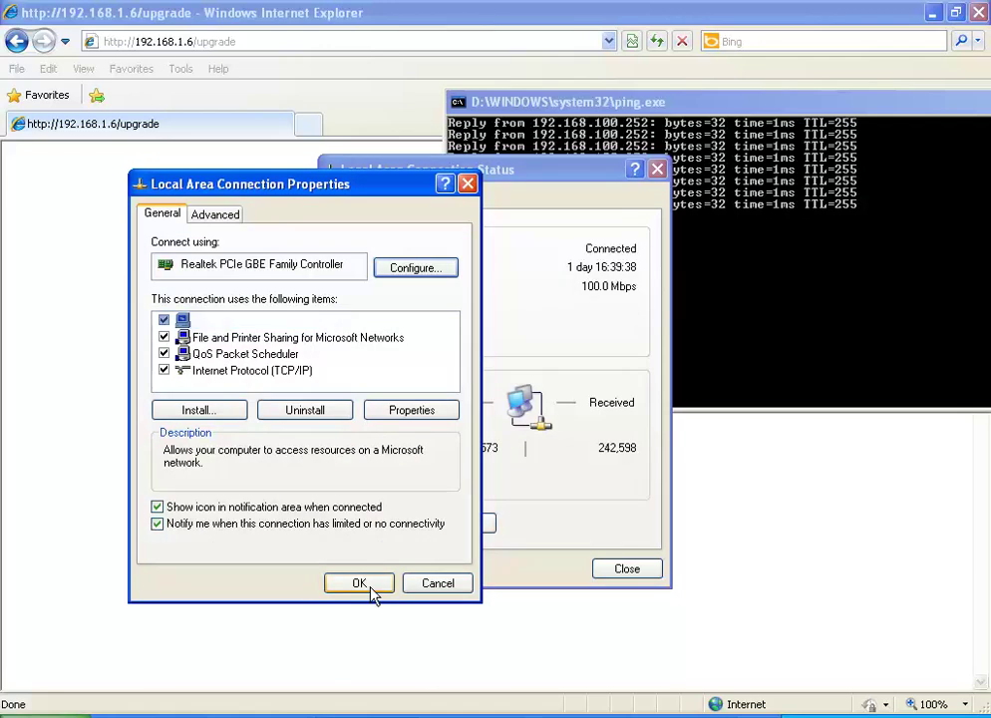
key("super")
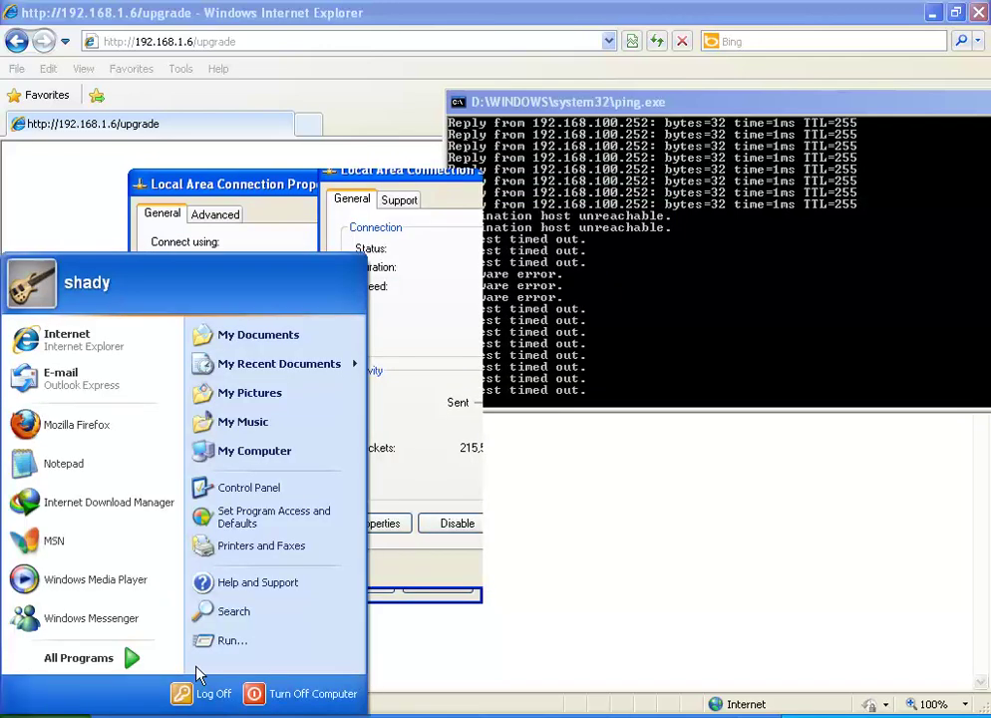
left_click(727, 344)
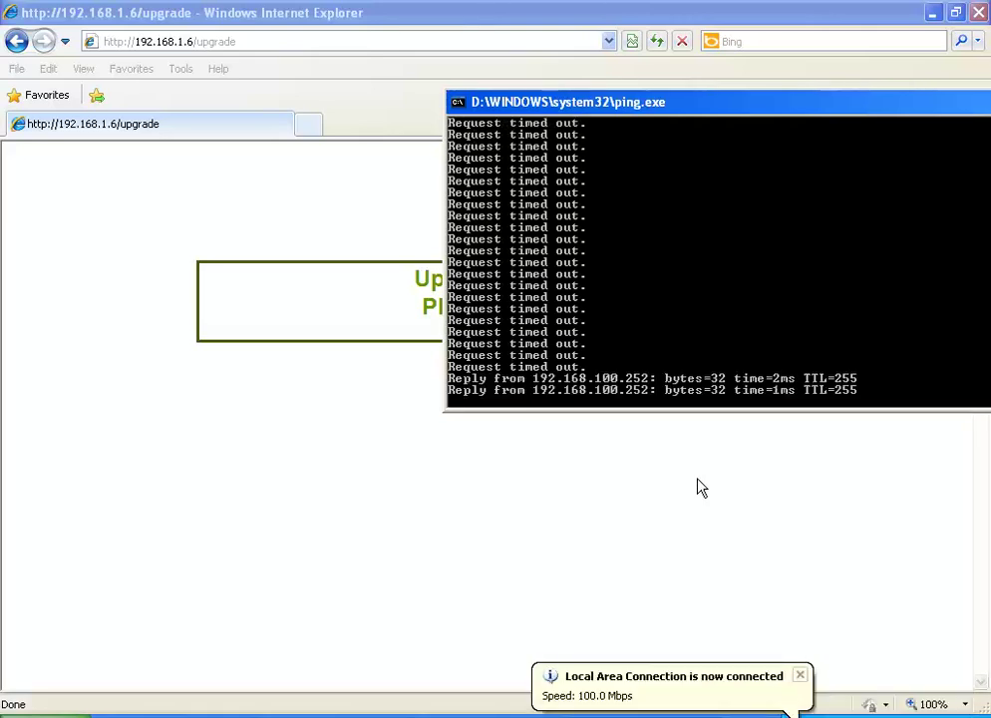
- Load the access point's web interface at 192.168.100.252 and check its ping replies
left_click(398, 511)
left_click(259, 41)
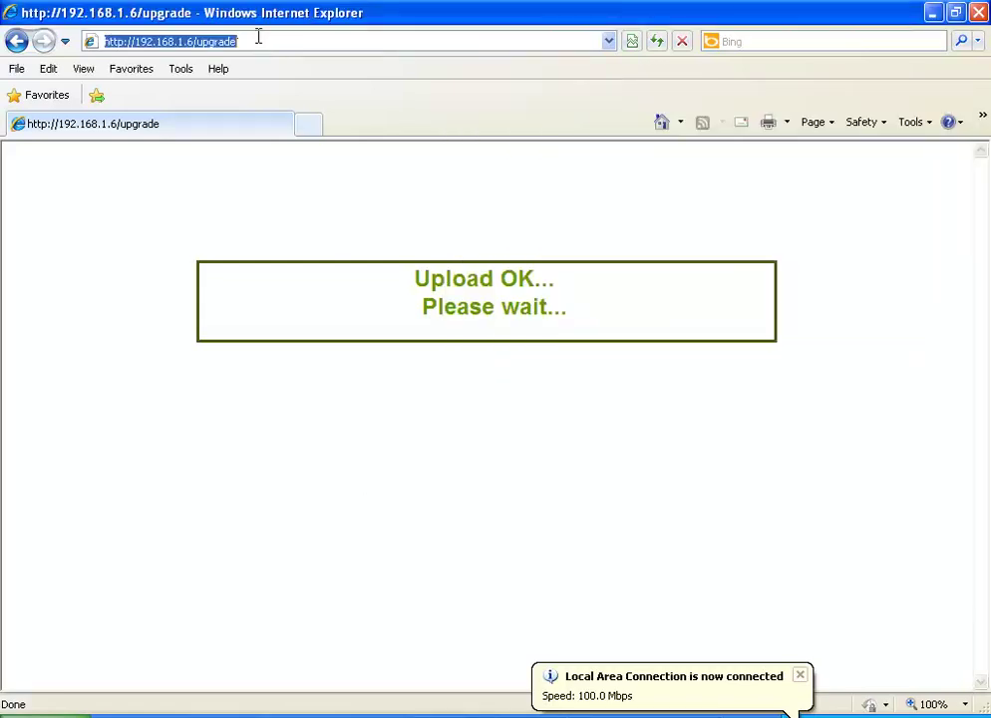
type("192.168")
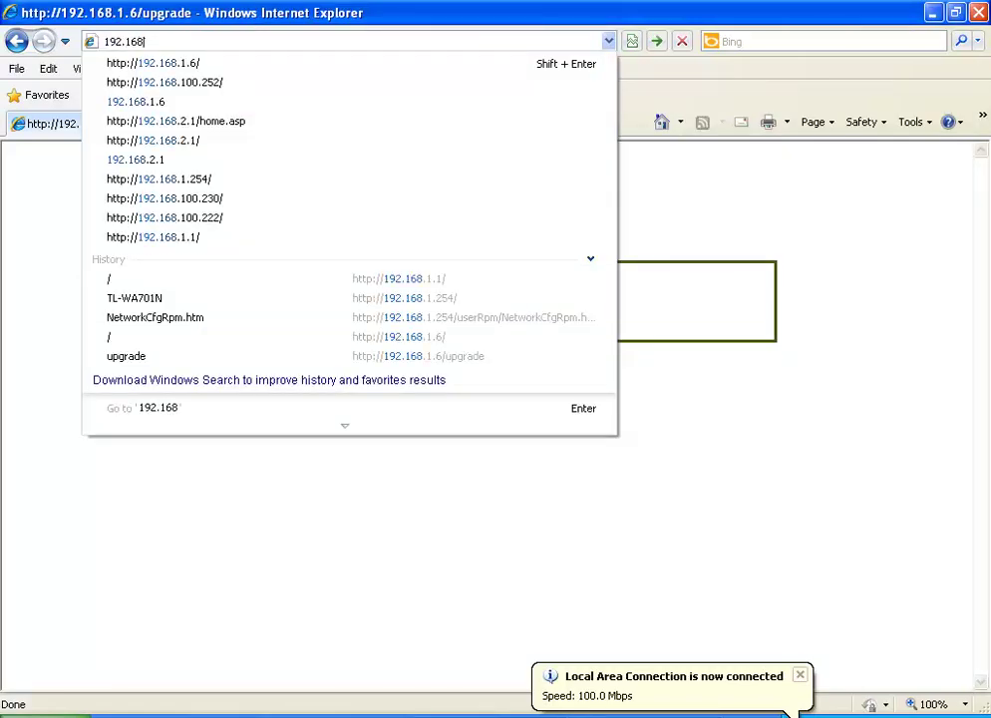
type(".100.252")
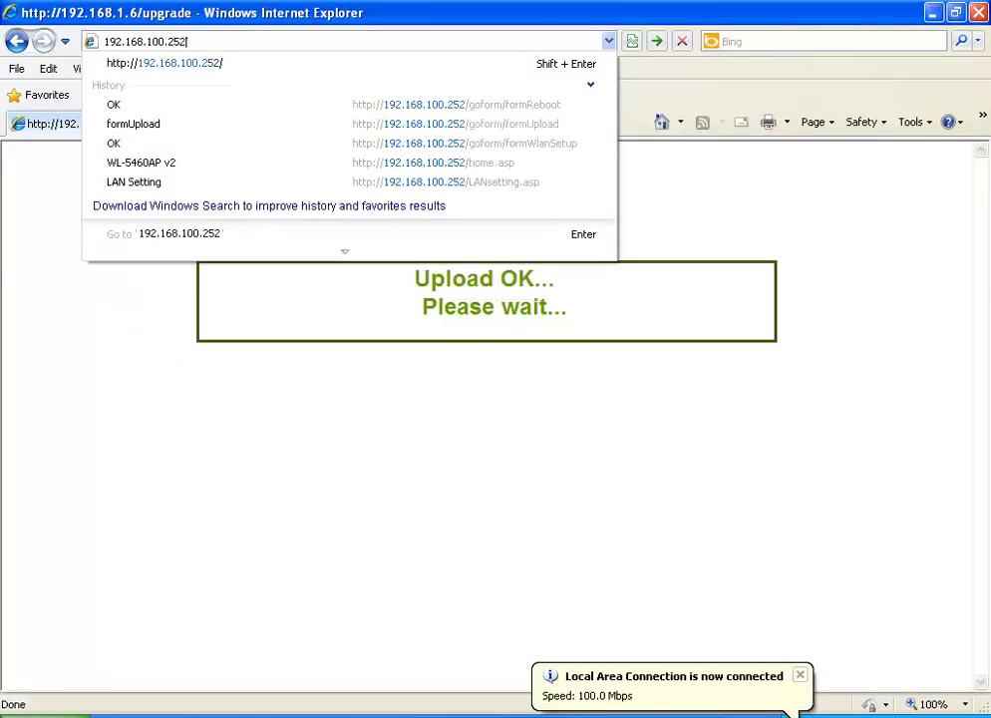
key("Return")
key("alt+Tab")
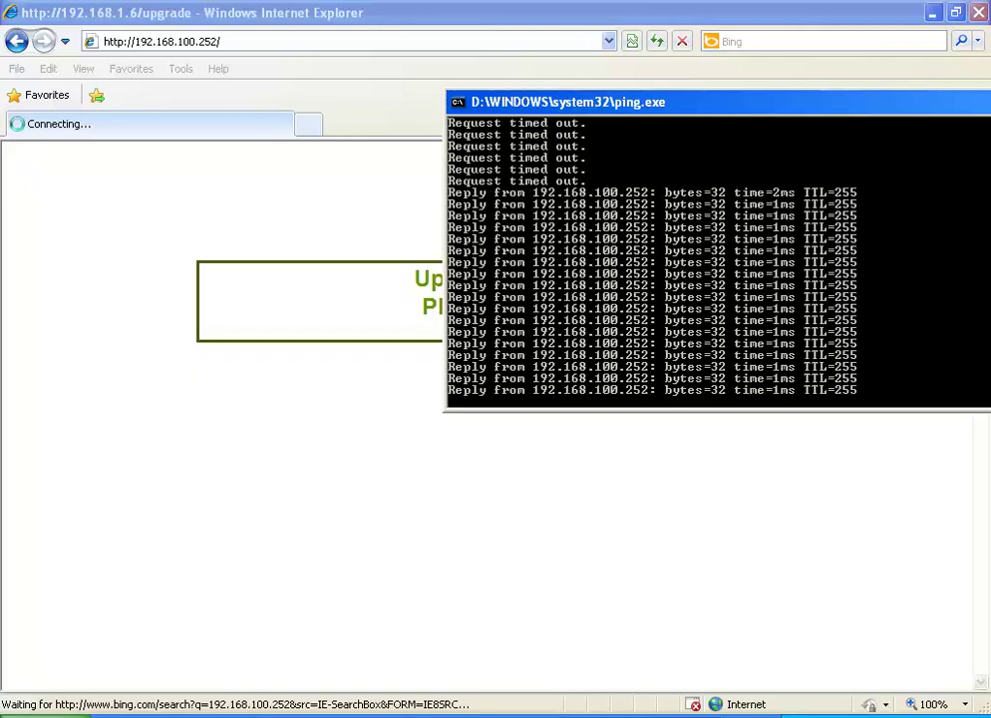
left_click(241, 40)
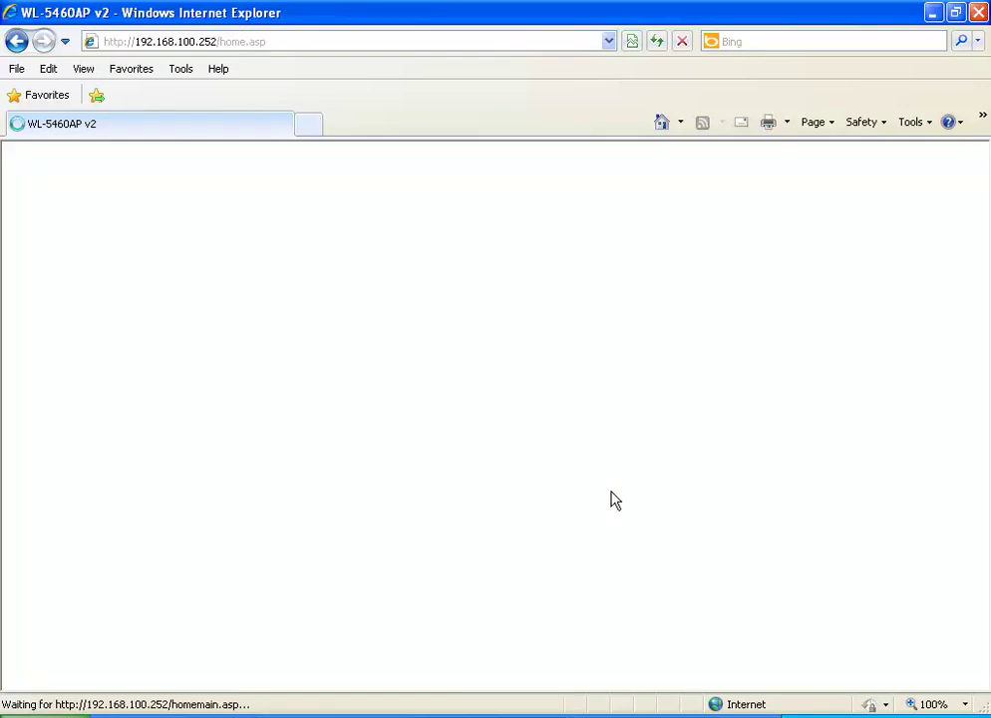
left_click(604, 713)
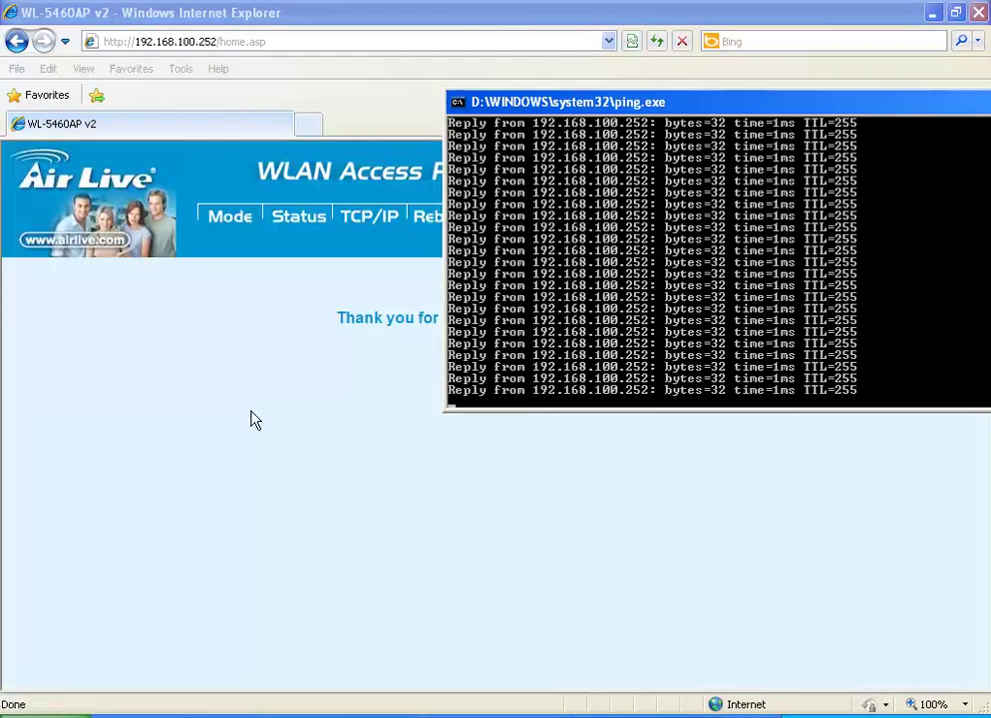
left_click(253, 419)
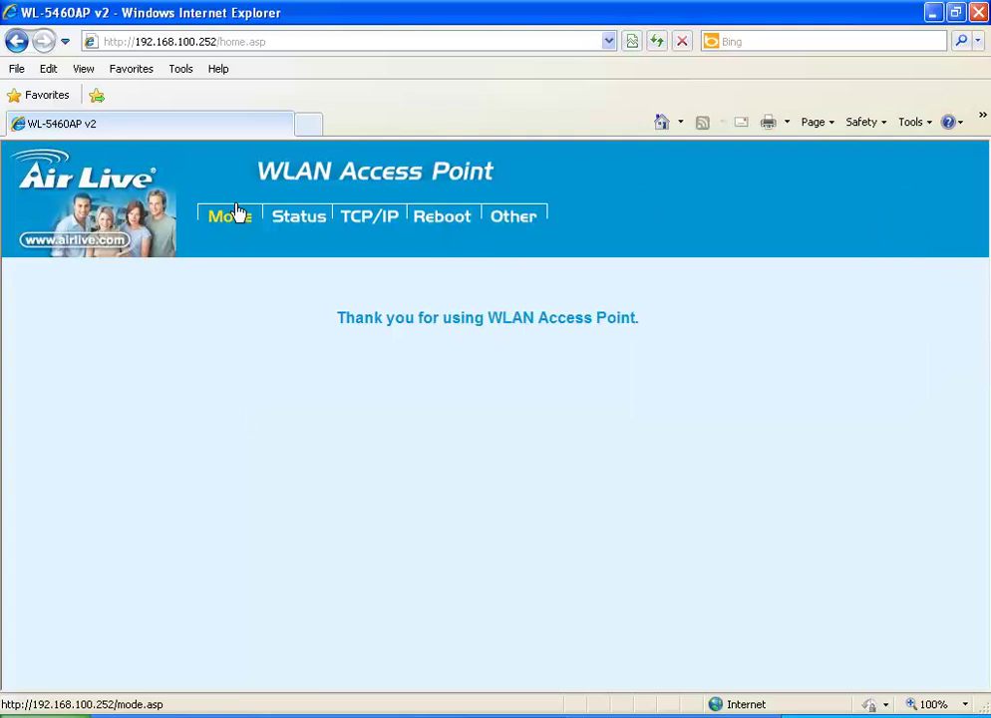
- Open the Wireless Advanced Settings from the mode page and set the Tx power level to Level 1 (About 26dB)
left_click(235, 215)
left_click(419, 341)
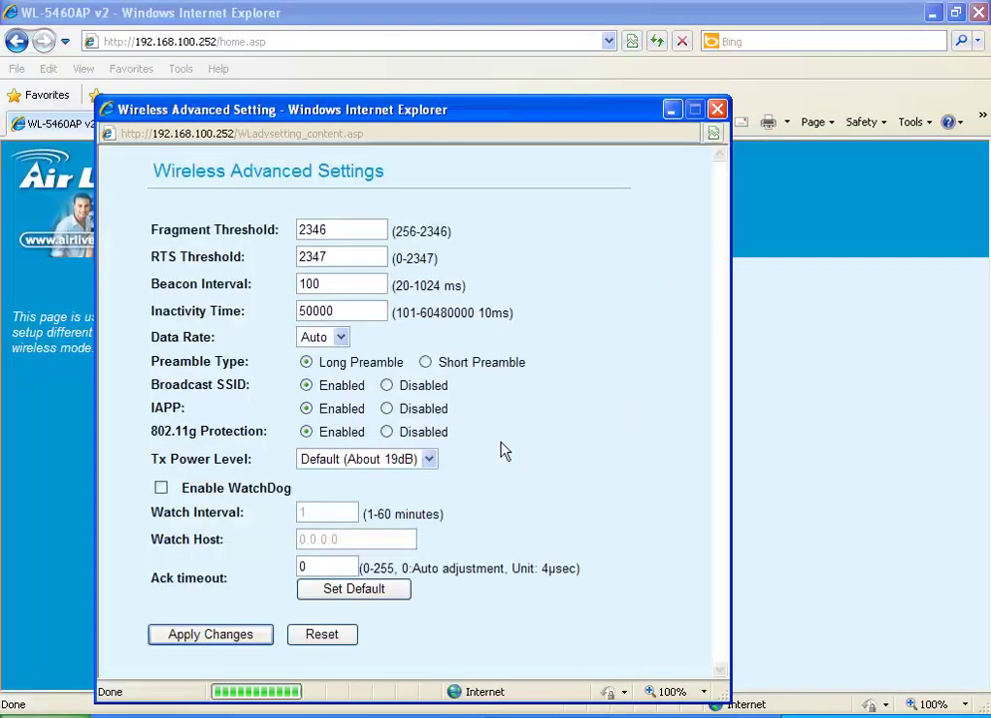
left_click(430, 460)
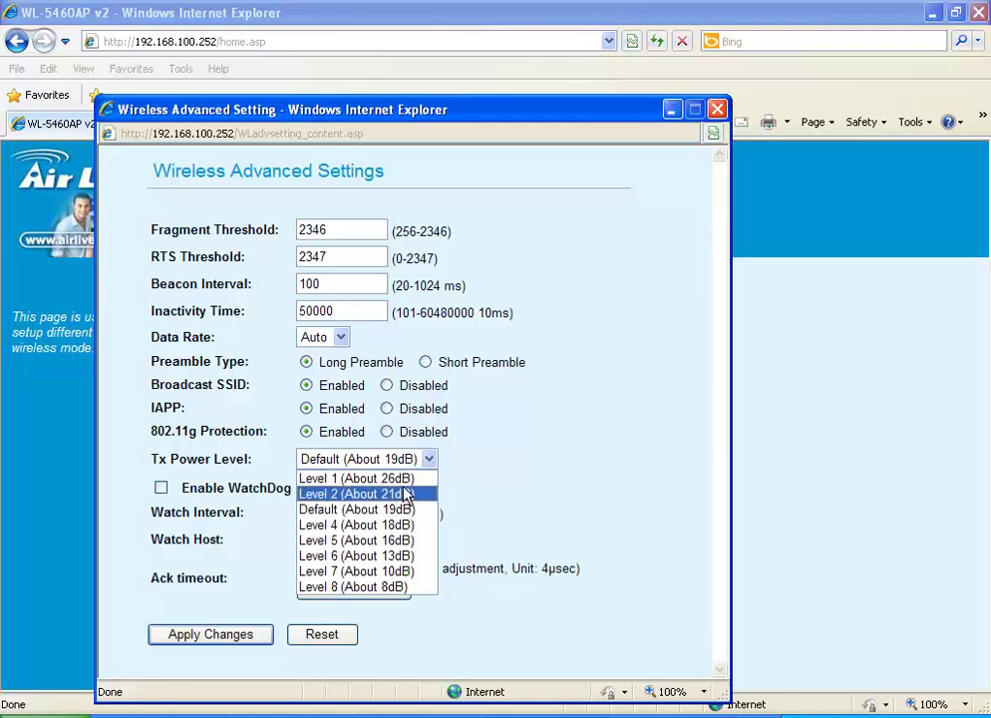
left_click(356, 478)
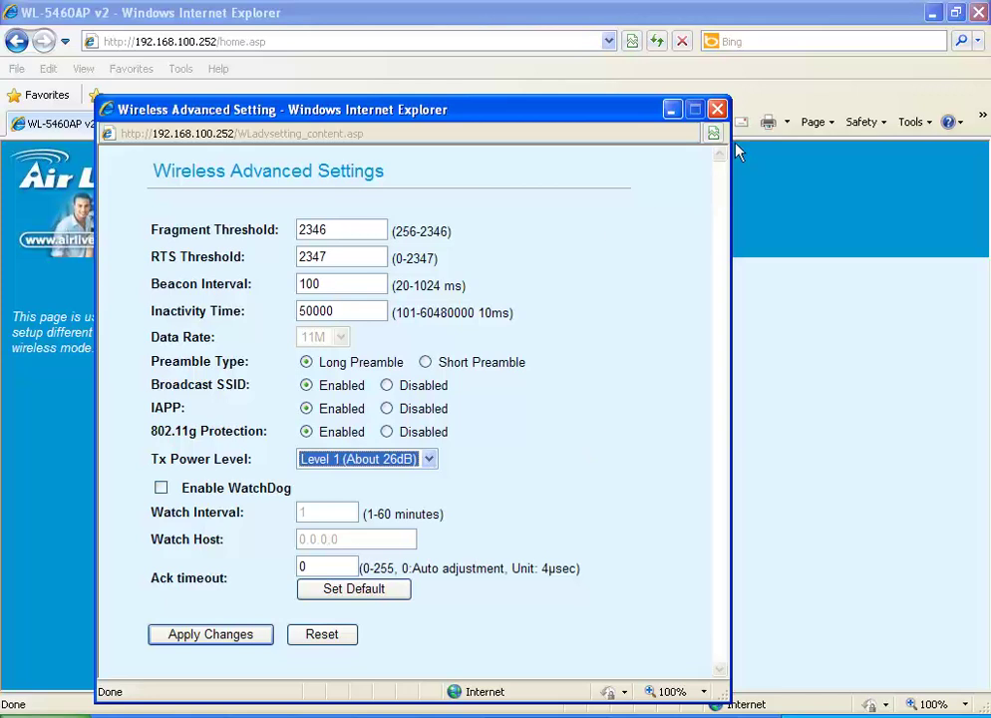
- Reselect Level 1 (About 26dB) as the Tx power level and close the Wireless Advanced Settings window
left_click(429, 459)
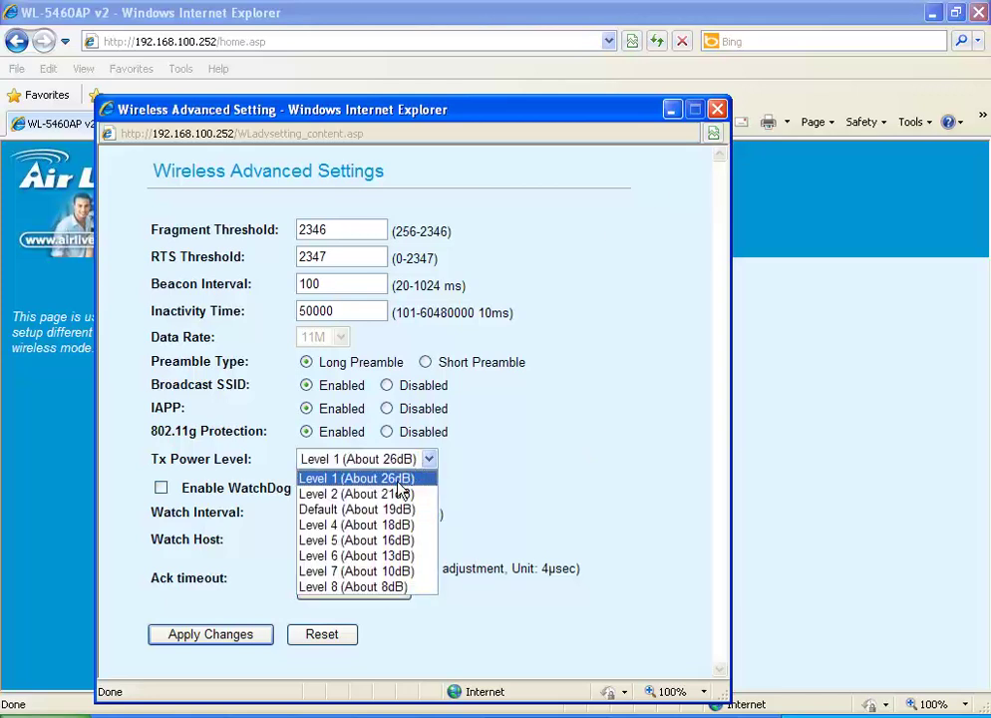
left_click(399, 480)
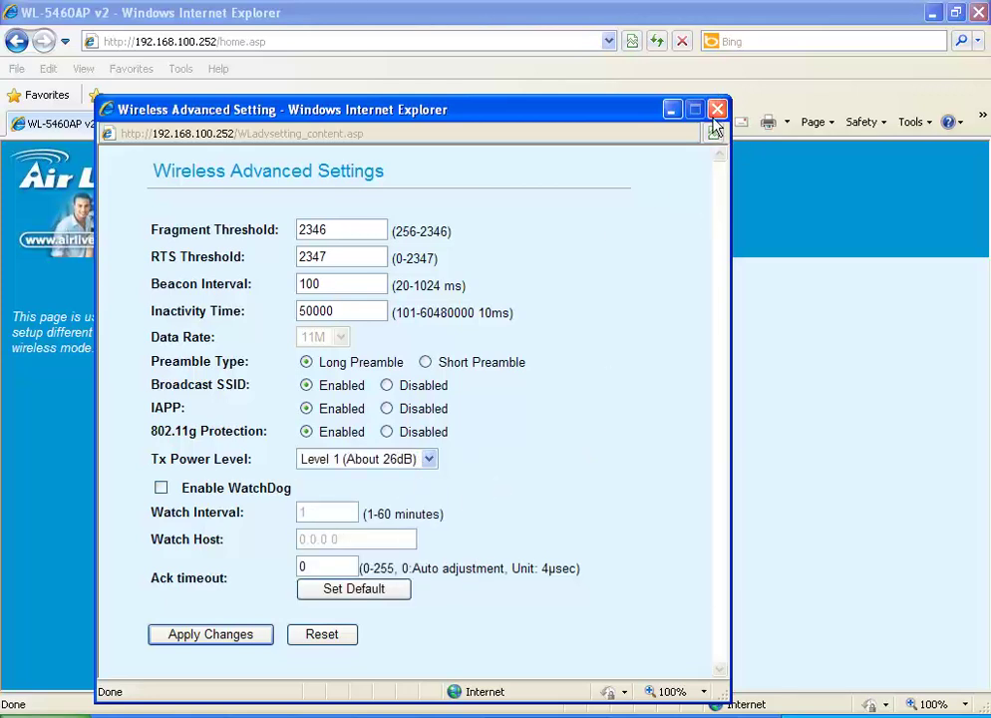
left_click(717, 109)
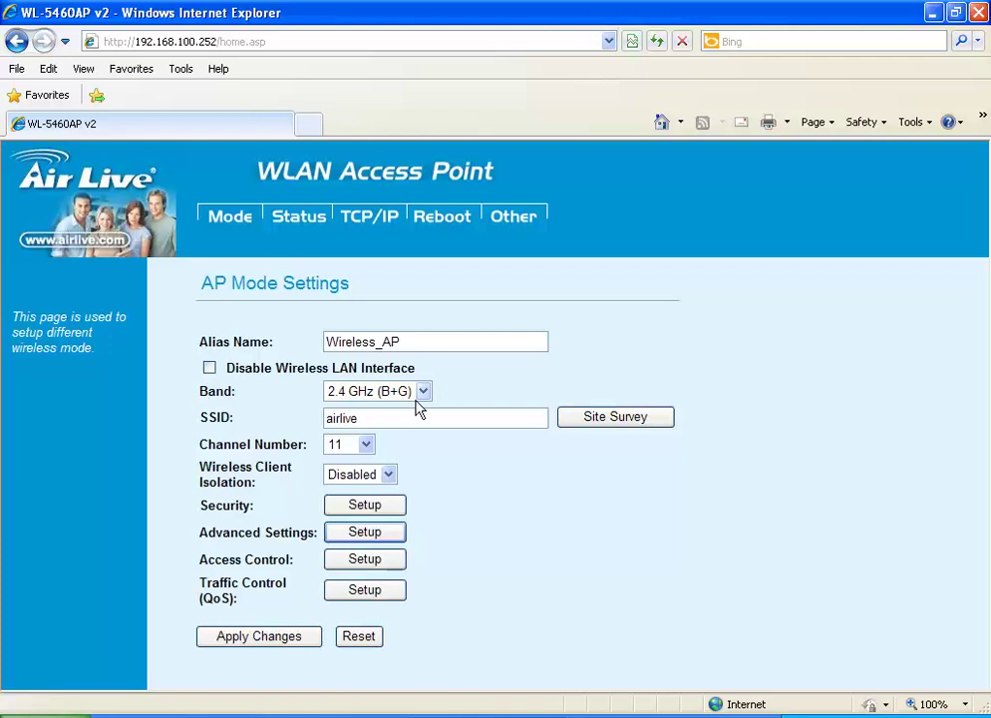
- Examine the available channel numbers in the AP Mode Settings, leaving channel 11 selected, and return to the Wireless Mode page
left_click(367, 445)
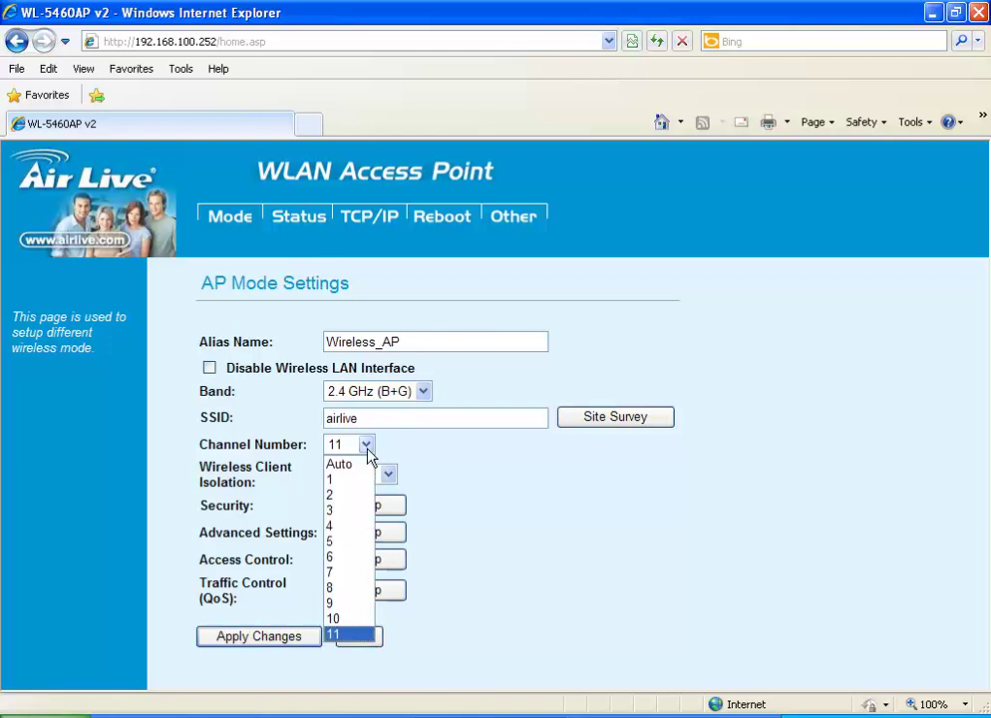
left_click(367, 448)
left_click(367, 448)
left_click(368, 451)
left_click(368, 450)
left_click(368, 451)
left_click(368, 448)
left_click(368, 446)
left_click(368, 446)
left_click(374, 635)
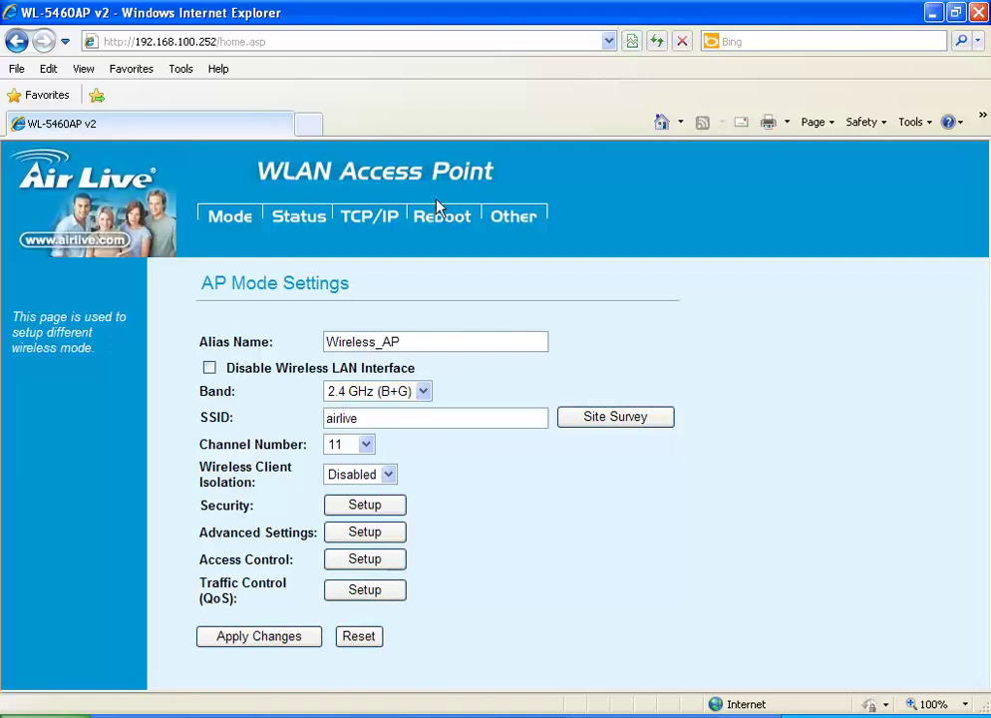
left_click(224, 215)
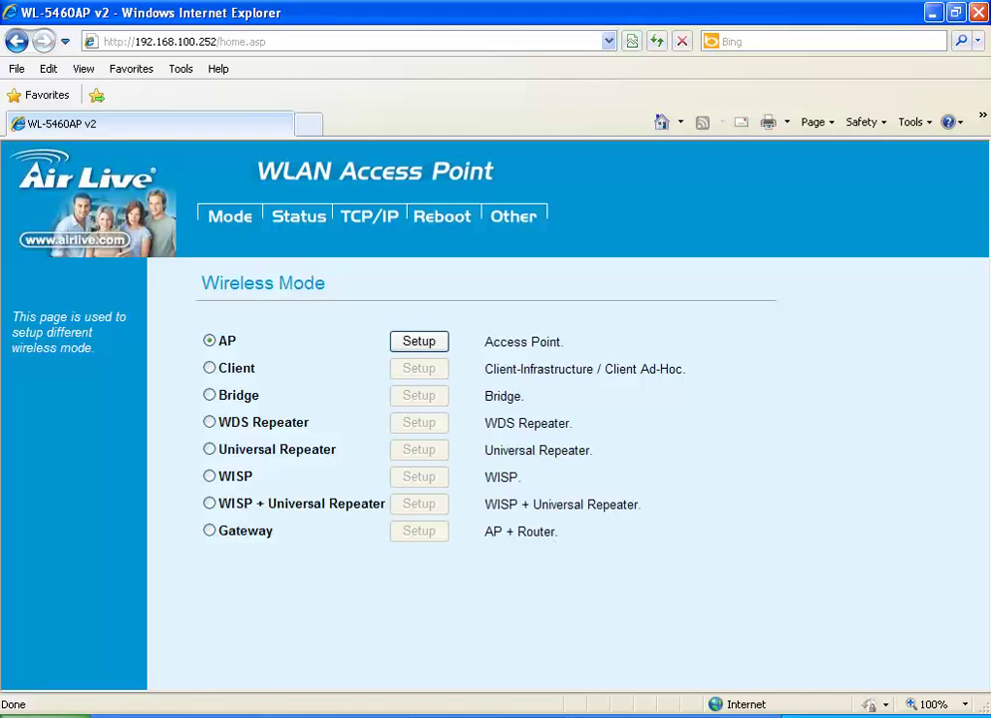
- Set the Local Area Connection's IP address to 192.168.1.99 and its default gateway to 192.168.1.6
key("alt+Tab")
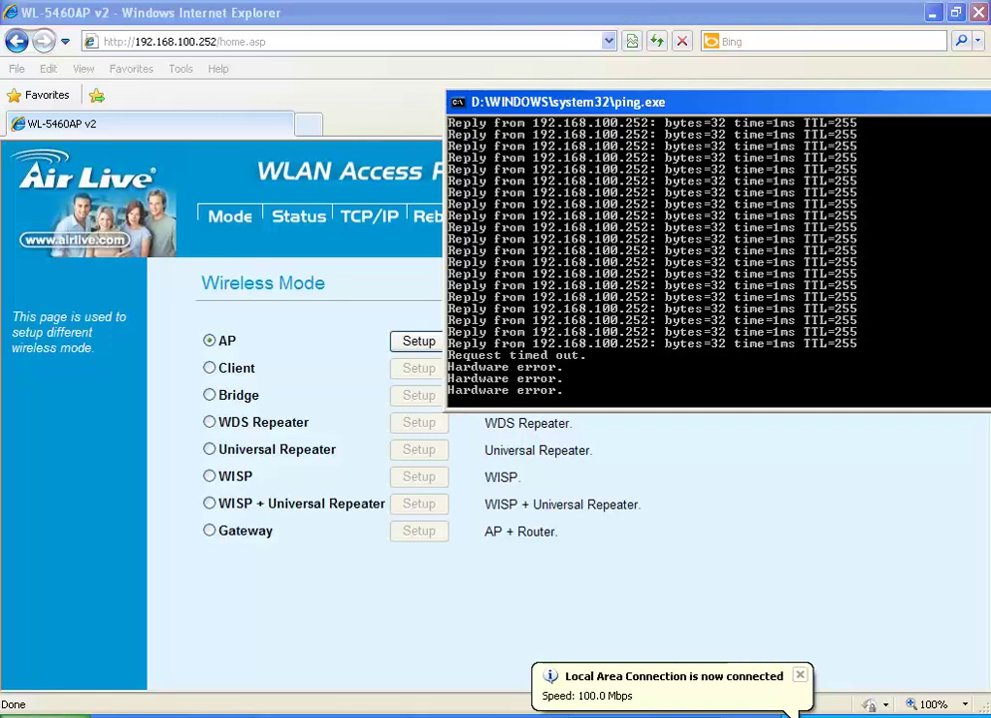
left_click(658, 684)
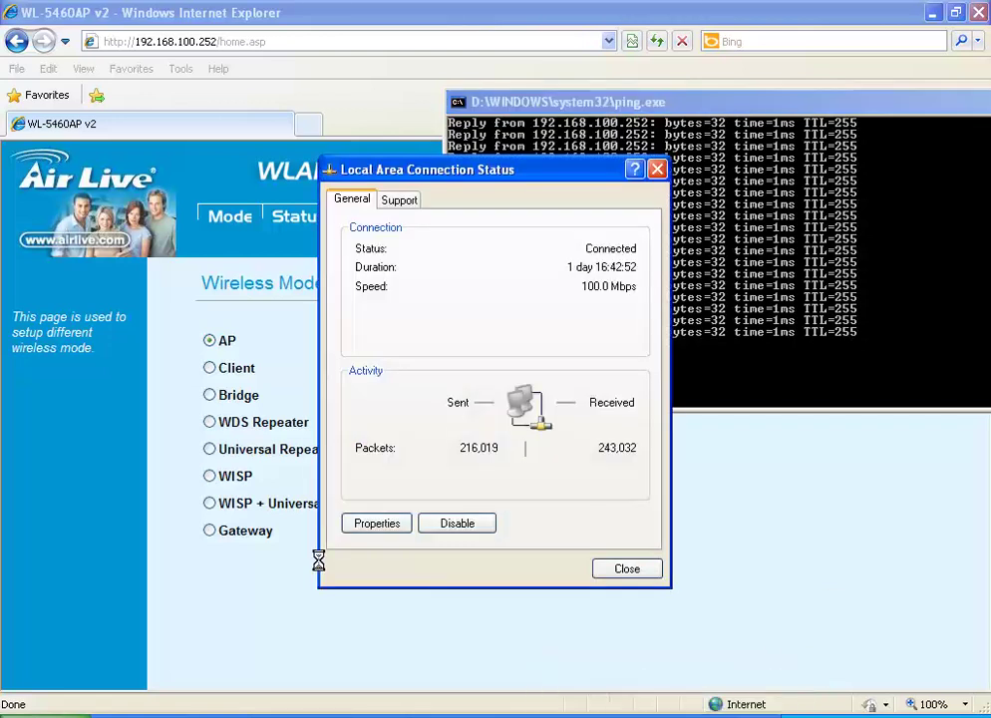
left_click(375, 525)
double_click(201, 262)
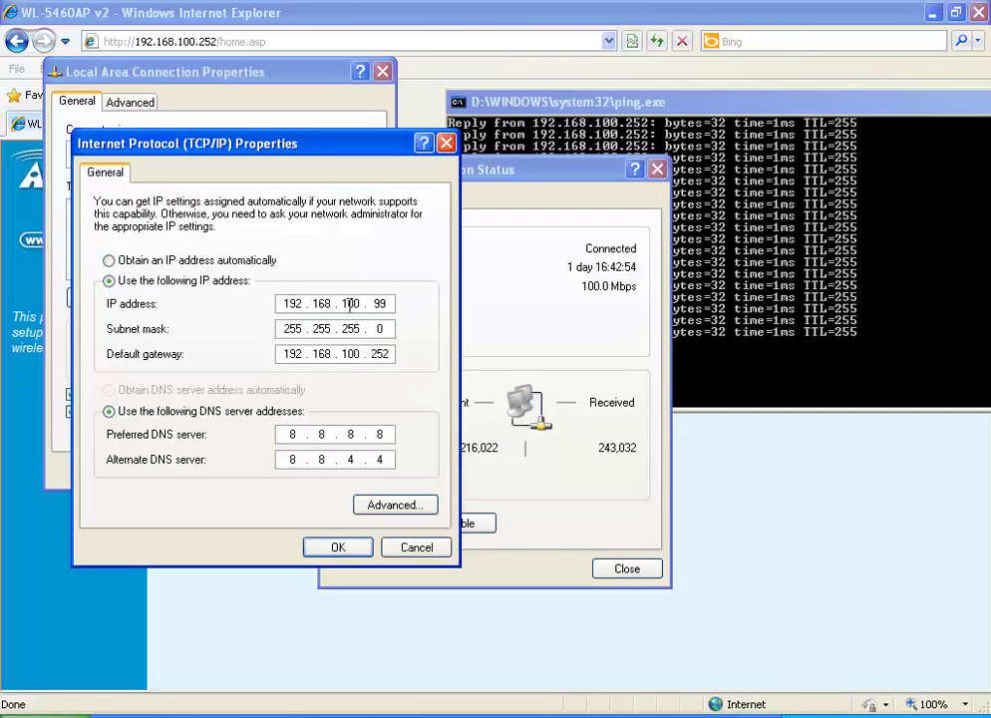
double_click(345, 303)
type("1")
double_click(365, 354)
type("1")
double_click(379, 354)
type("6")
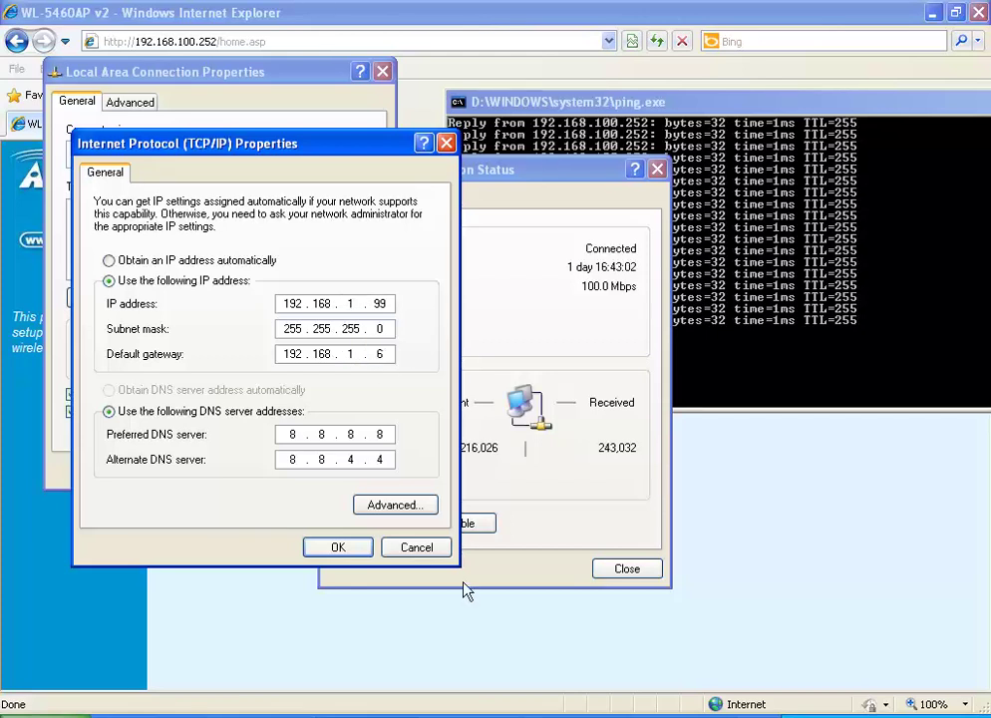
left_click(338, 546)
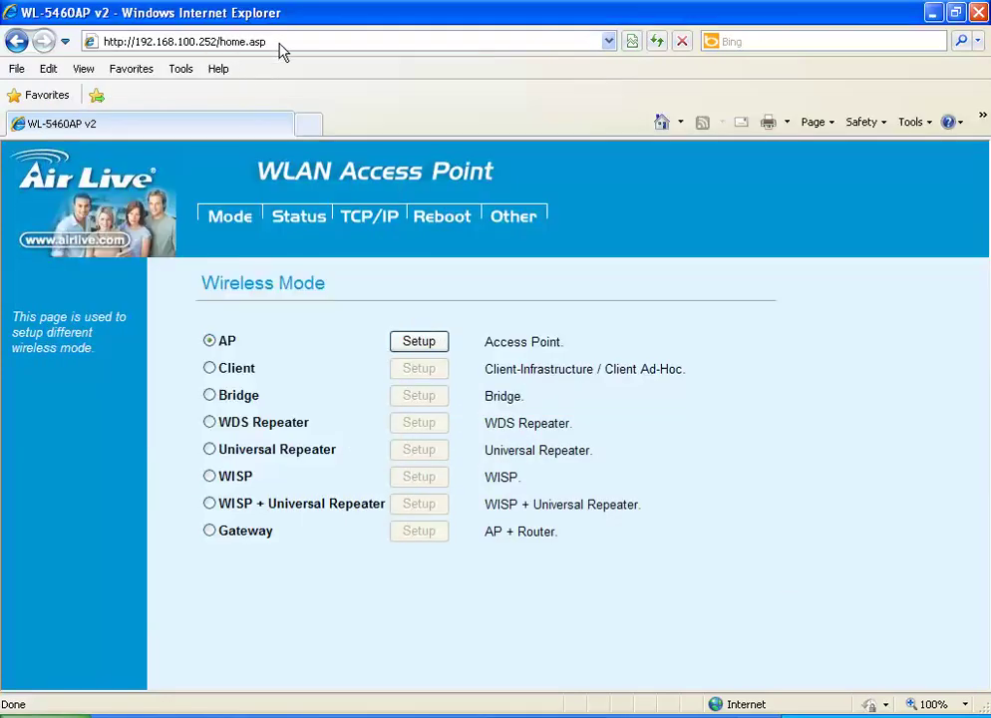
- Enter 192.168.1.6 as the browser's address in place of the access point's current page
left_click(279, 42)
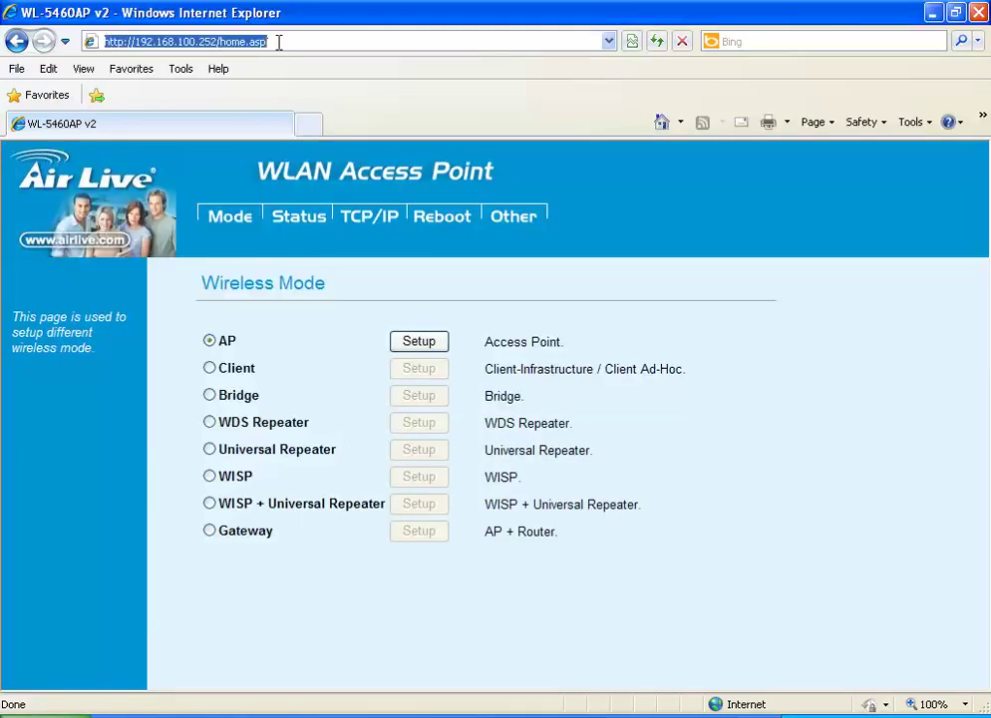
type("192.168.1.6")
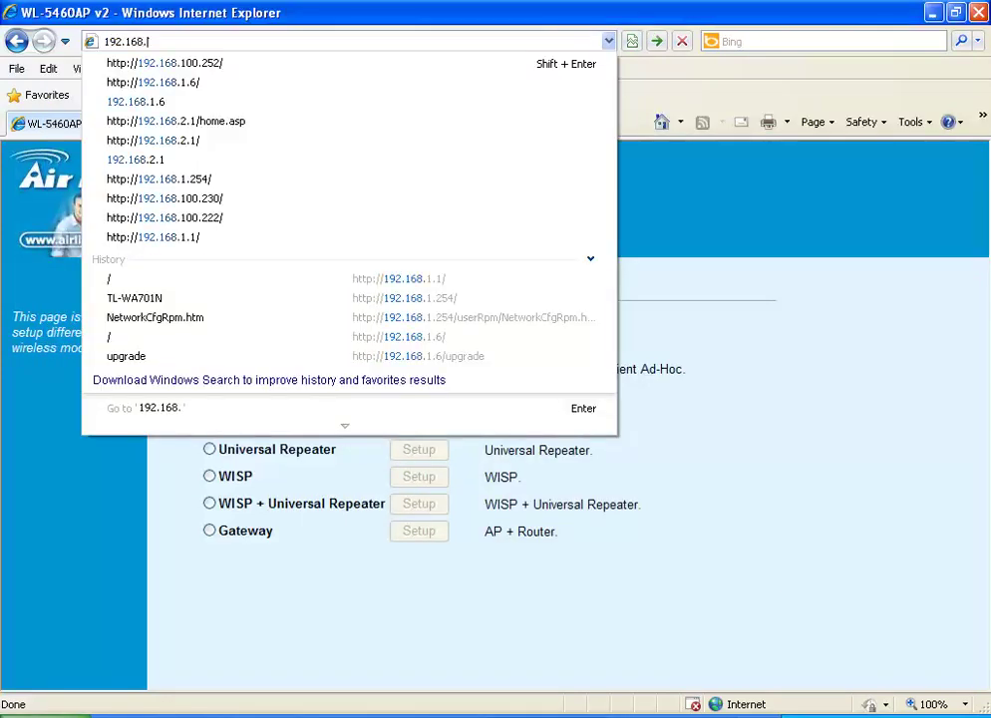
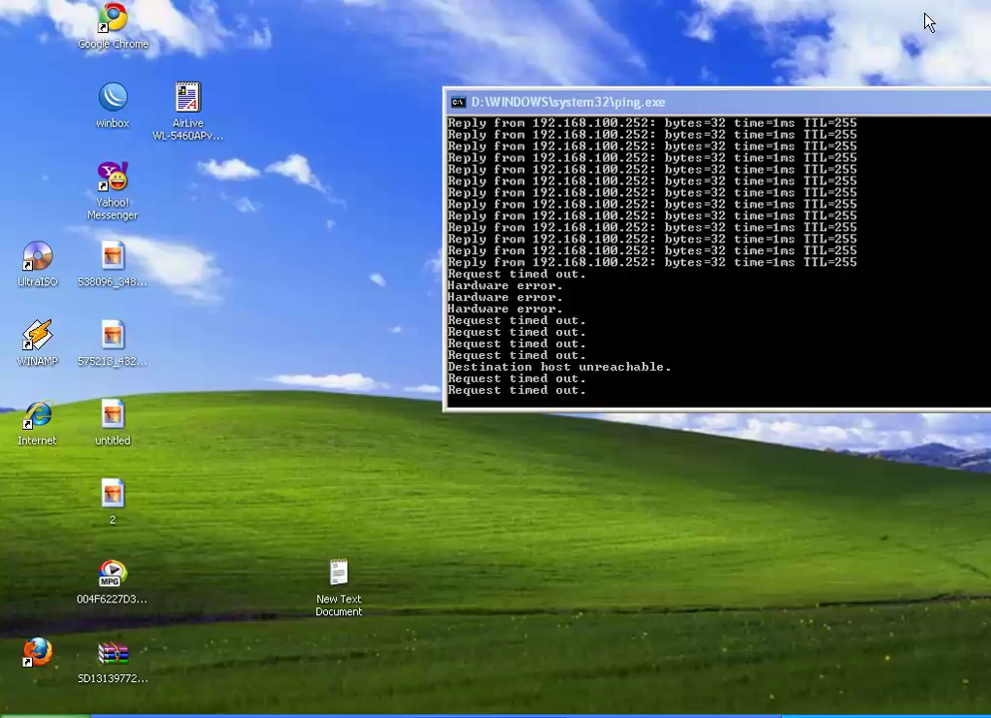
- Copy the firmware file ital8186v6_1-en from the subfolder inside the السوقت desktop folder
double_click(339, 20)
left_click(334, 231)
double_click(334, 231)
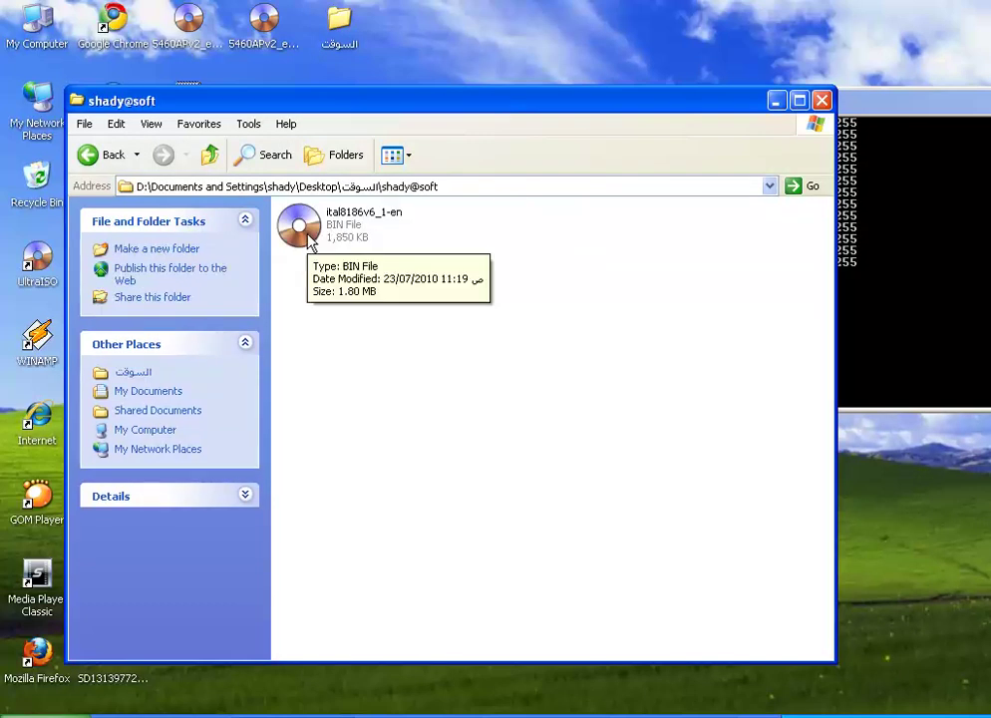
left_click(309, 239)
right_click(309, 240)
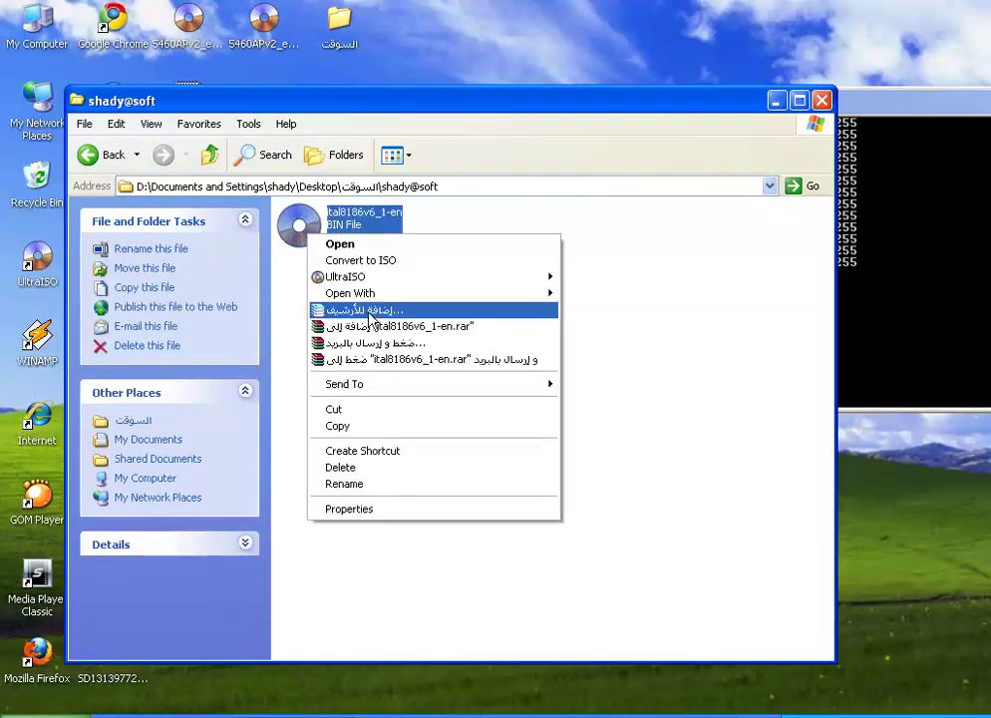
left_click(382, 425)
- Check the roots of drives C: and D: for the ital8186v6_1-en firmware file and close the folder windows
double_click(29, 25)
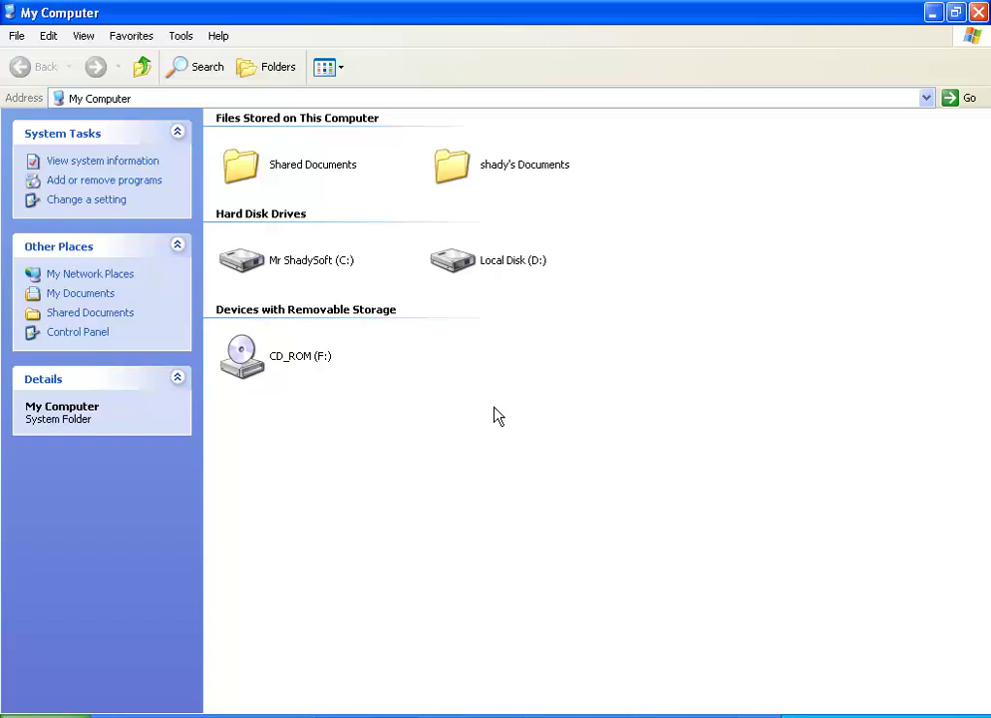
double_click(345, 266)
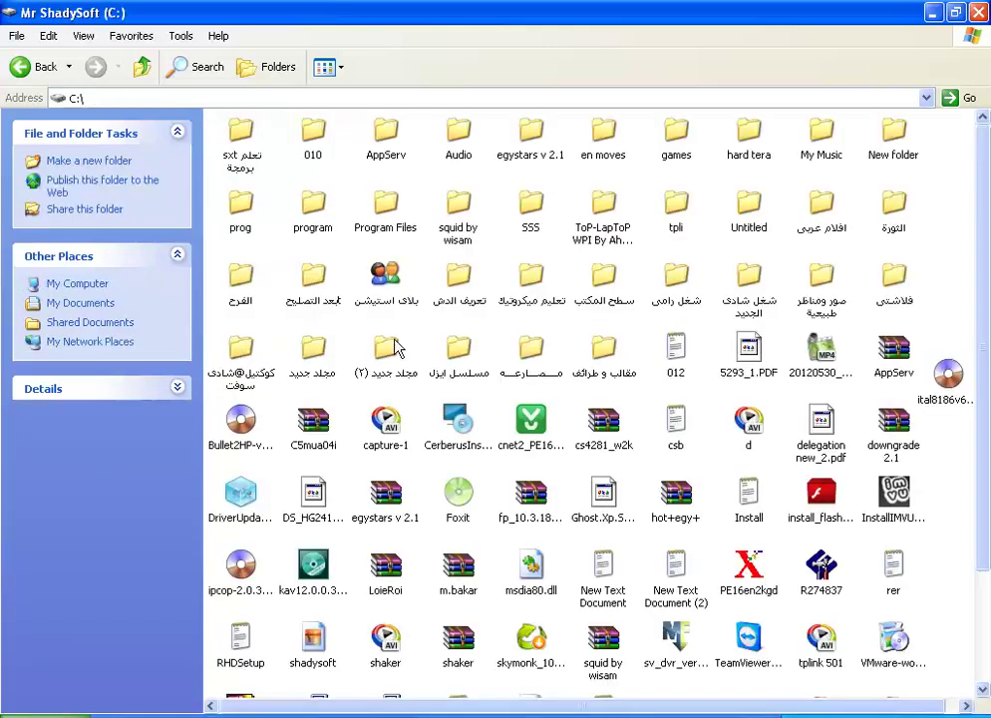
left_click(39, 67)
double_click(493, 264)
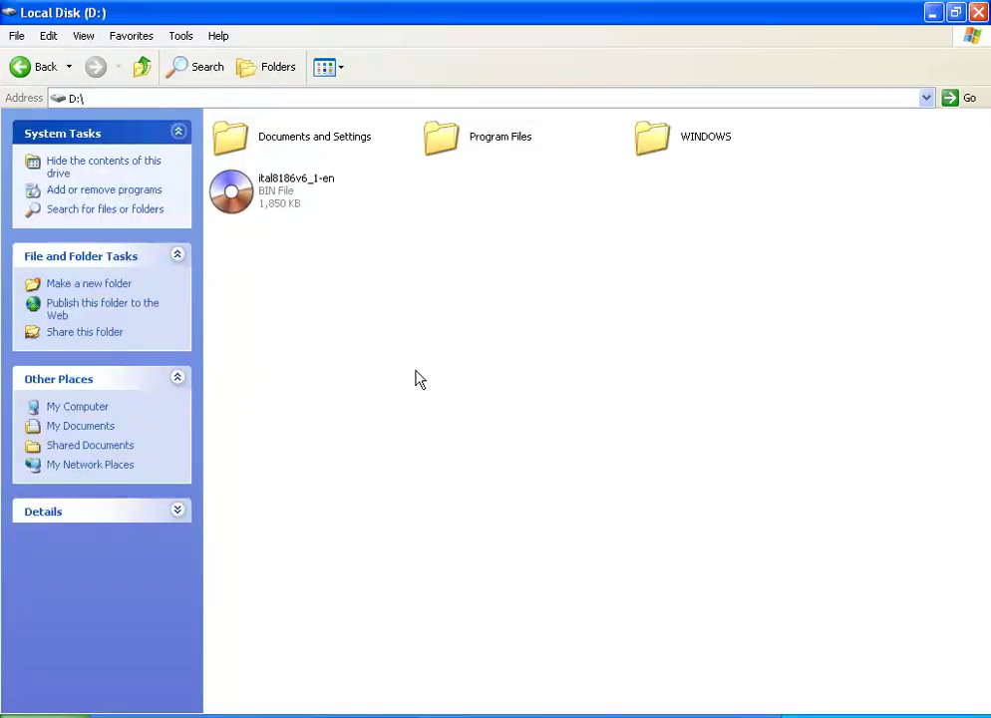
left_click(236, 206)
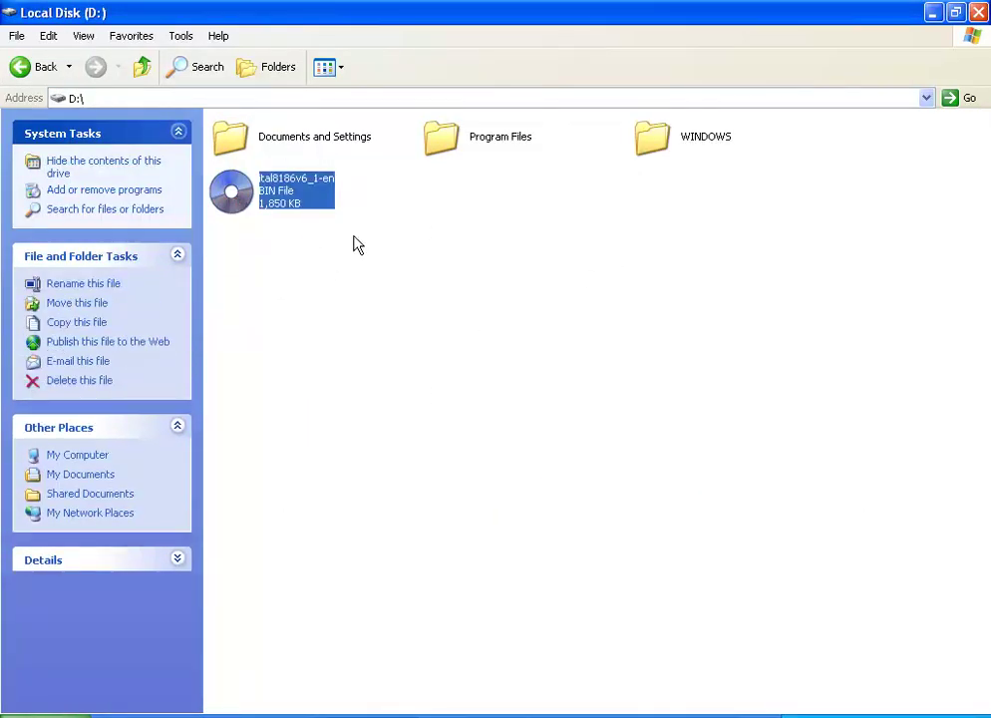
left_click(365, 343)
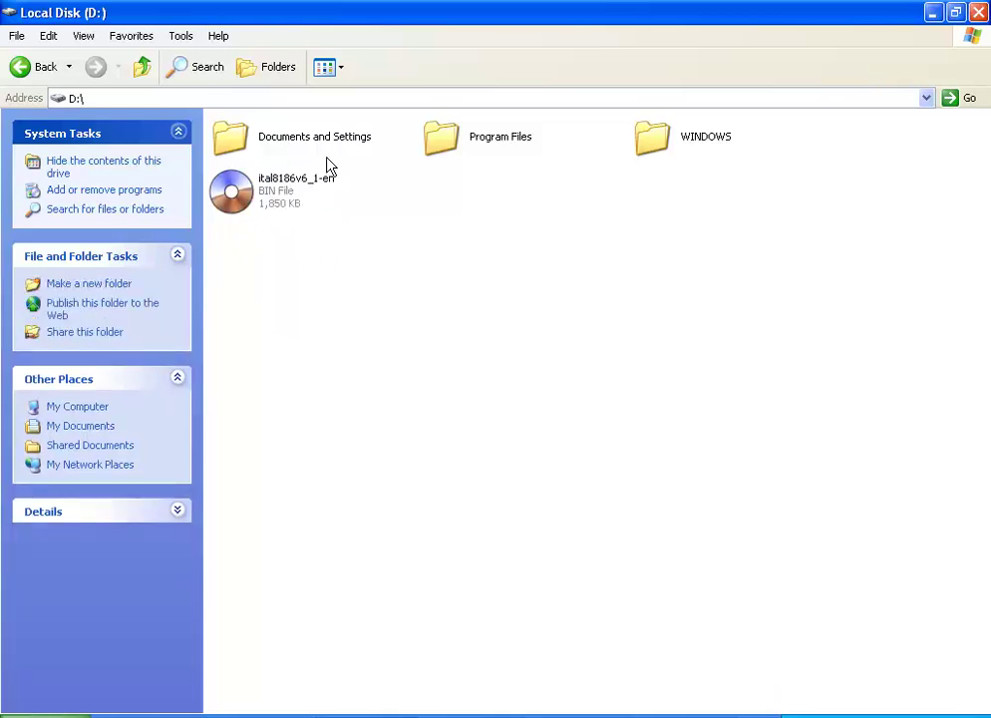
left_click(142, 68)
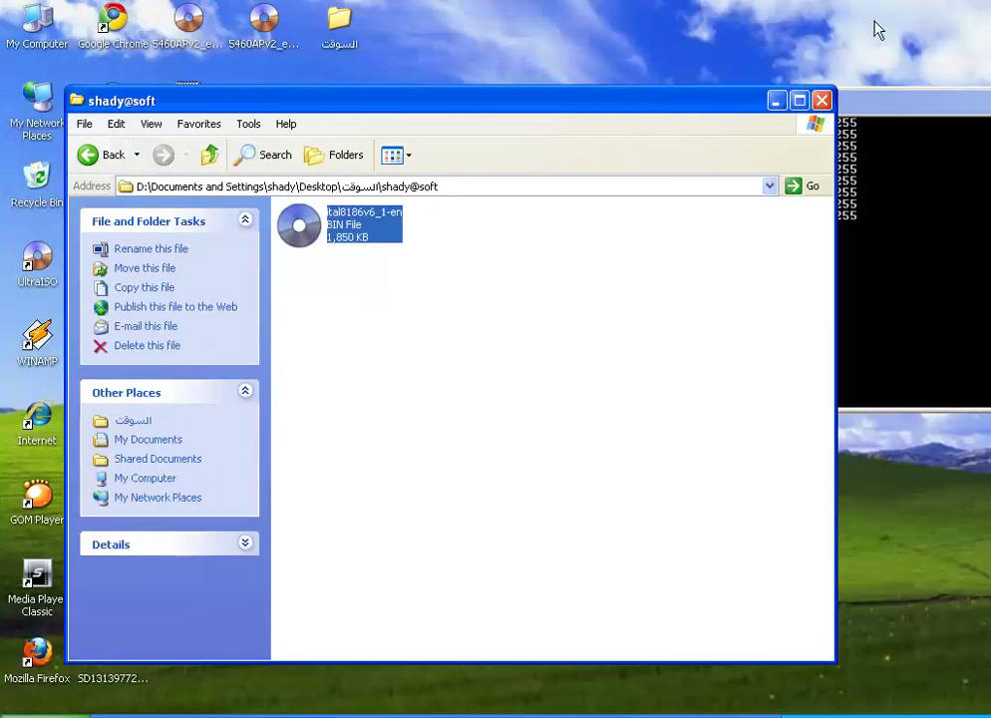
left_click(822, 100)
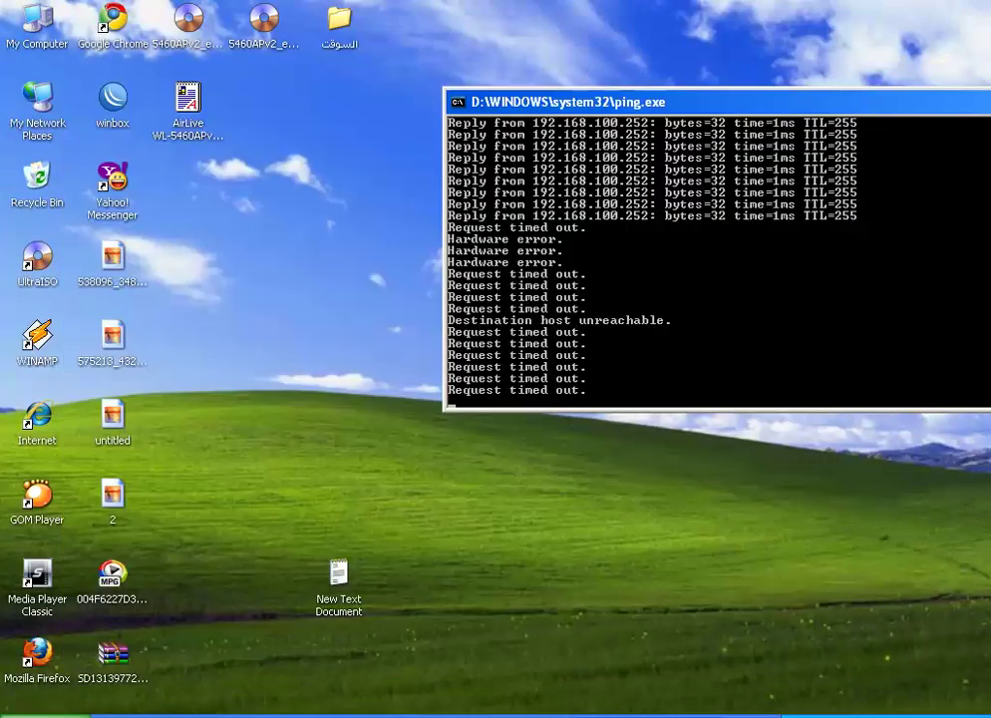
- Start a command prompt with cmd and go up two directory levels to the root of drive D:
left_click(30, 712)
left_click(232, 641)
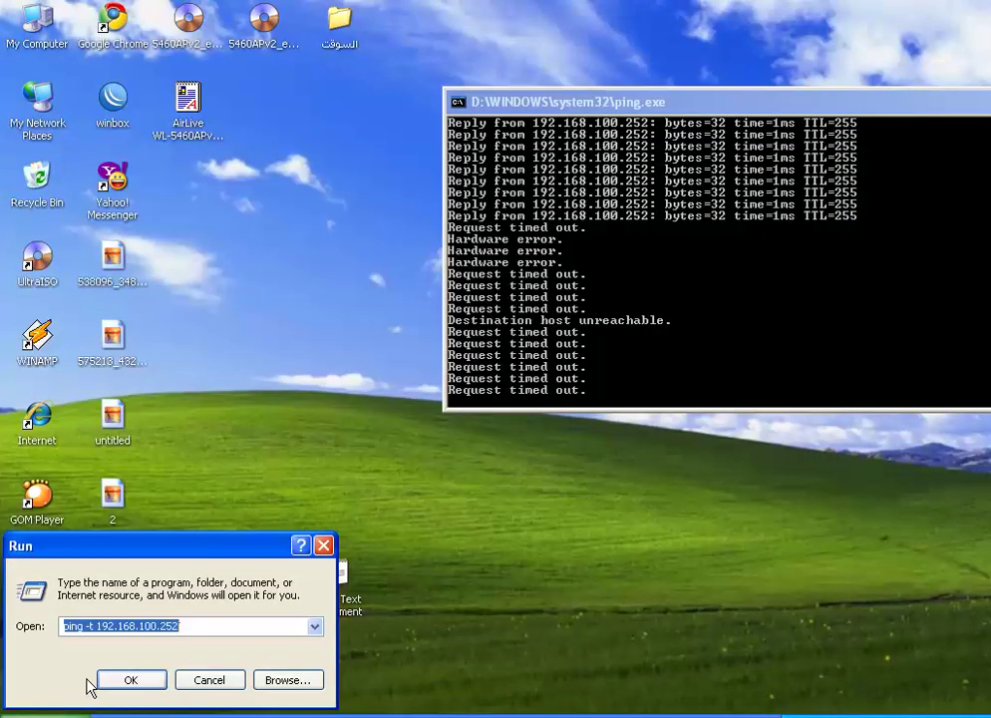
type("cmd")
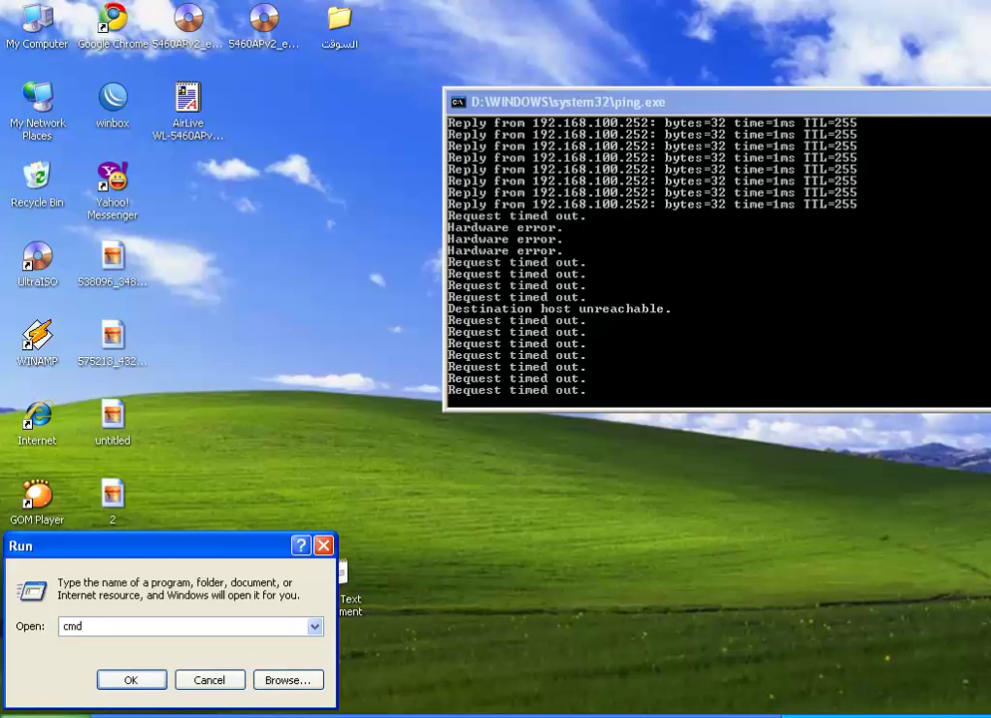
left_click(131, 679)
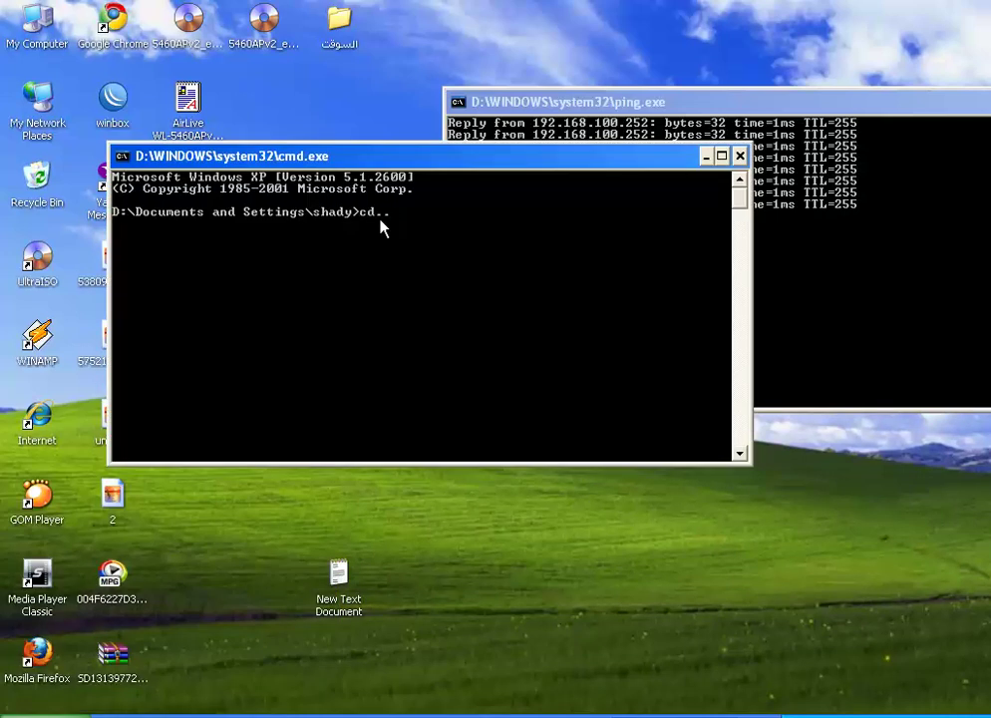
type("cd..")
key("Return")
type("cd..")
key("Return")
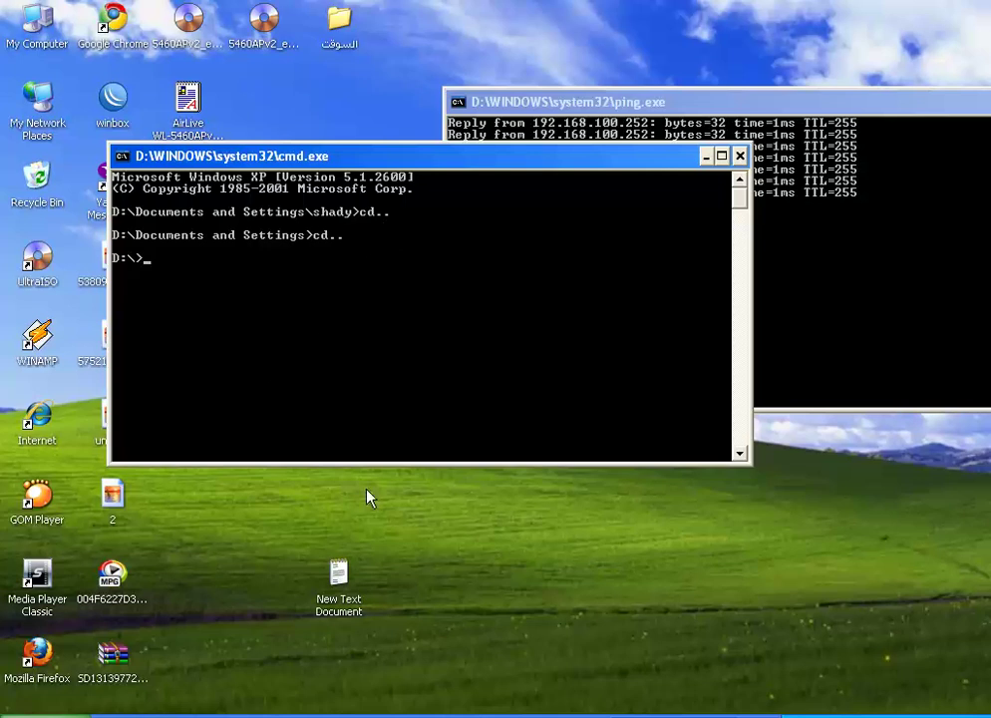
- Copy the tftp command line from the cmd text document in the السوقت folder and minimize both windows
double_click(339, 43)
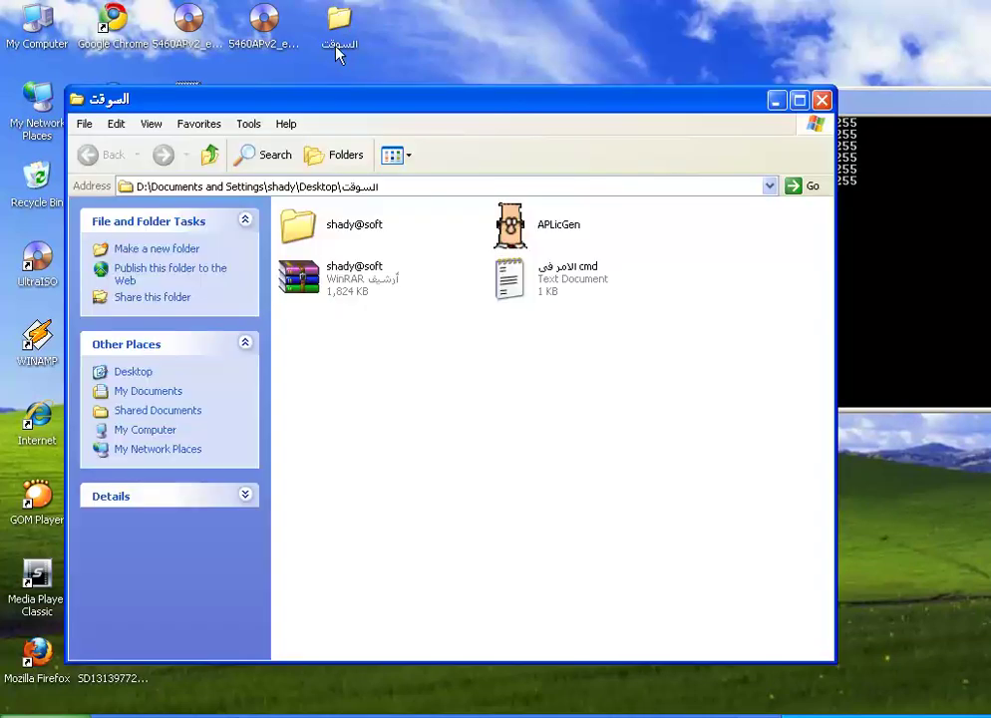
double_click(502, 294)
left_click_drag(471, 226, 136, 226)
right_click(141, 225)
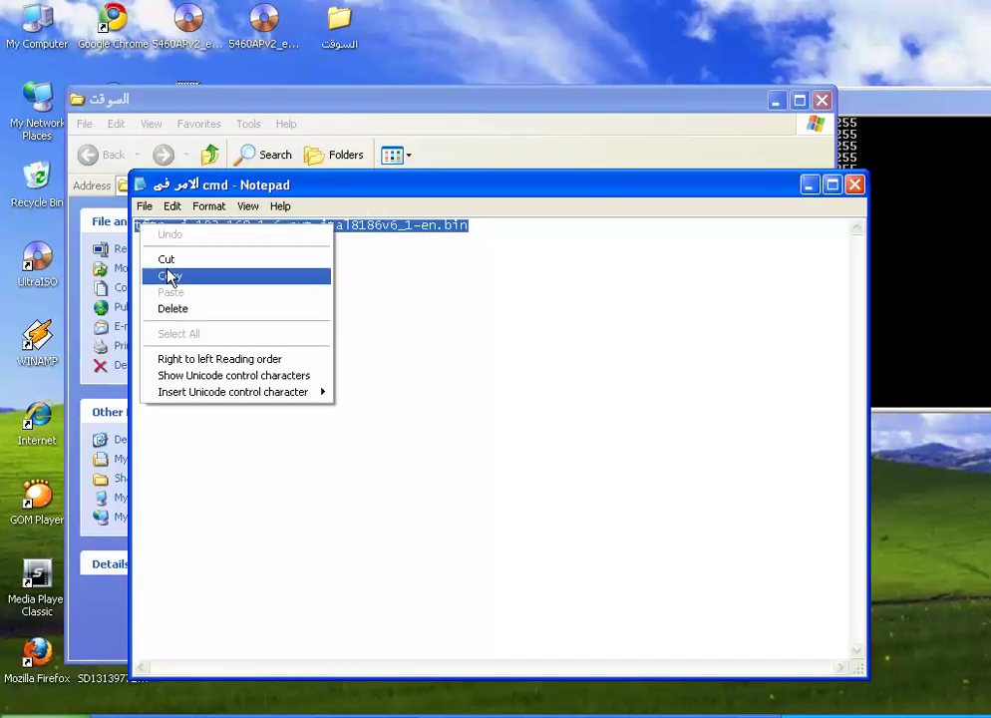
left_click(181, 278)
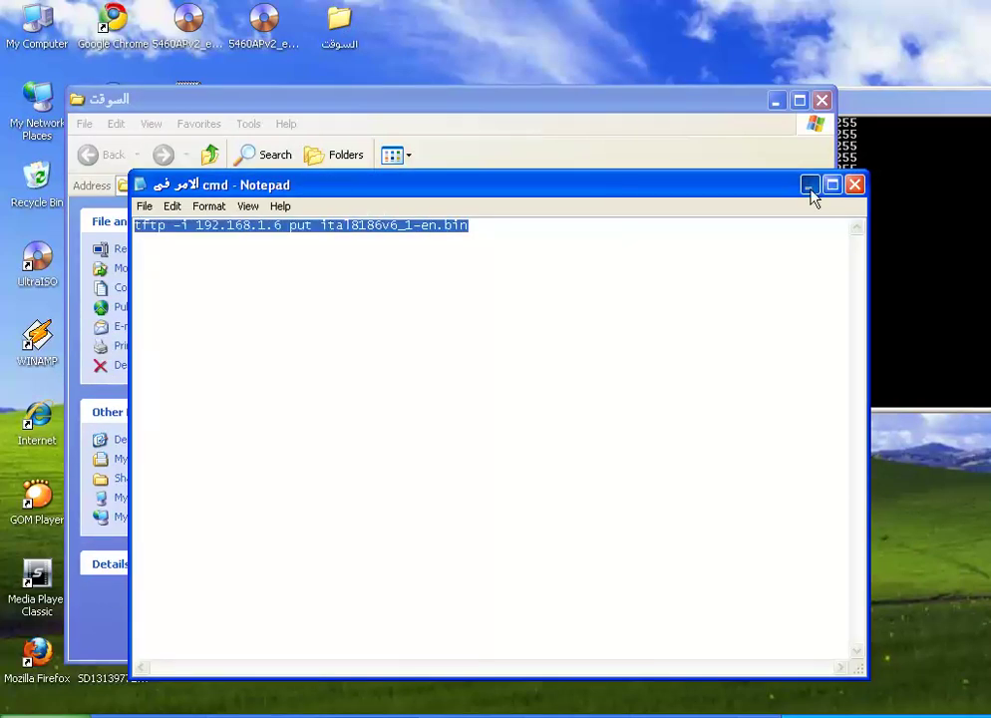
left_click(809, 187)
left_click(776, 101)
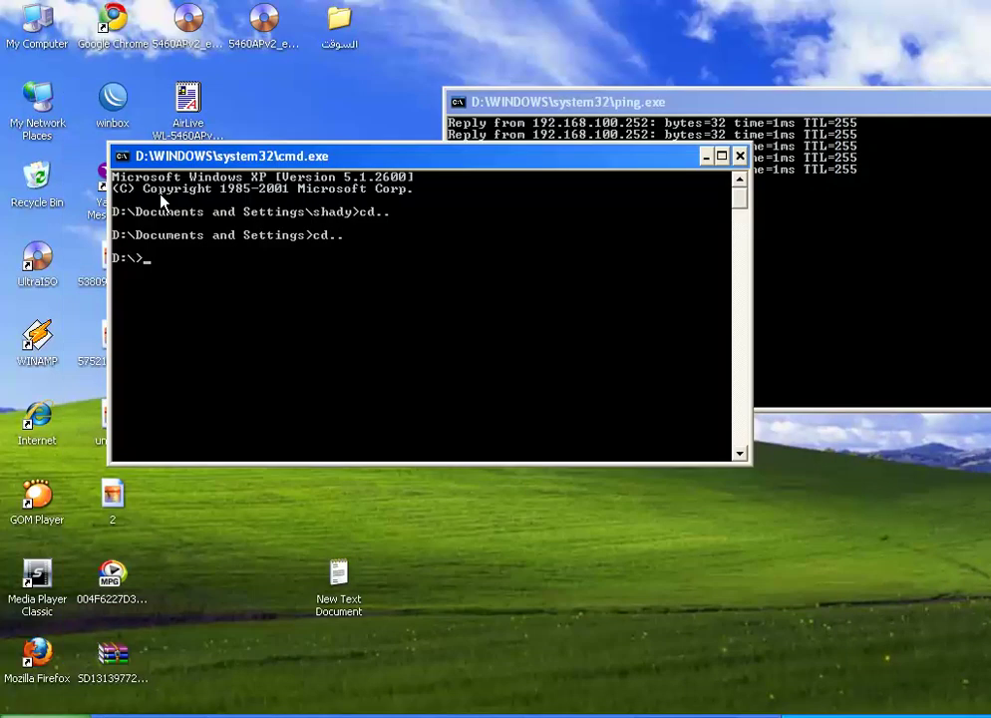
- Paste and run tftp -i 192.168.1.6 put ital8186v6_1-en.bin in the command prompt
right_click(184, 156)
mouse_move(237, 288)
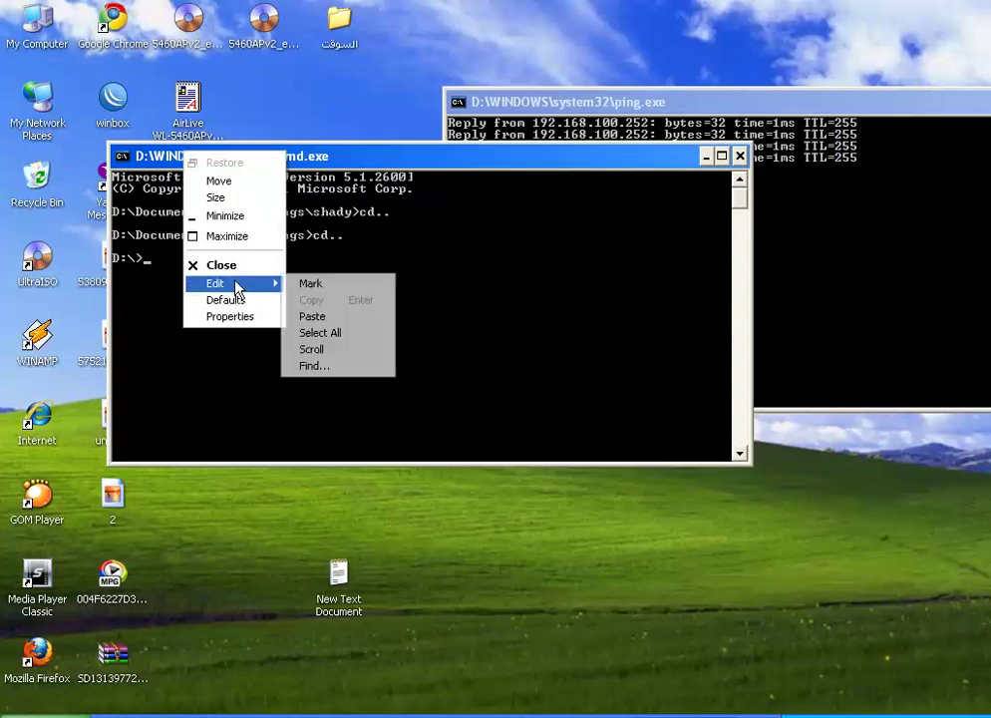
left_click(347, 317)
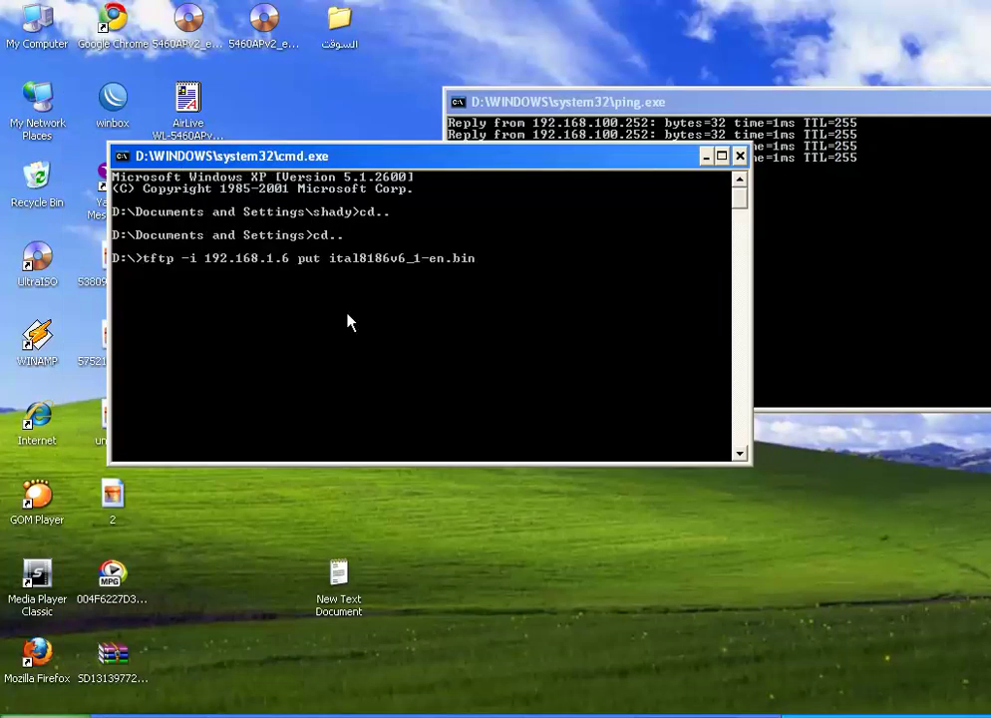
key("Return")
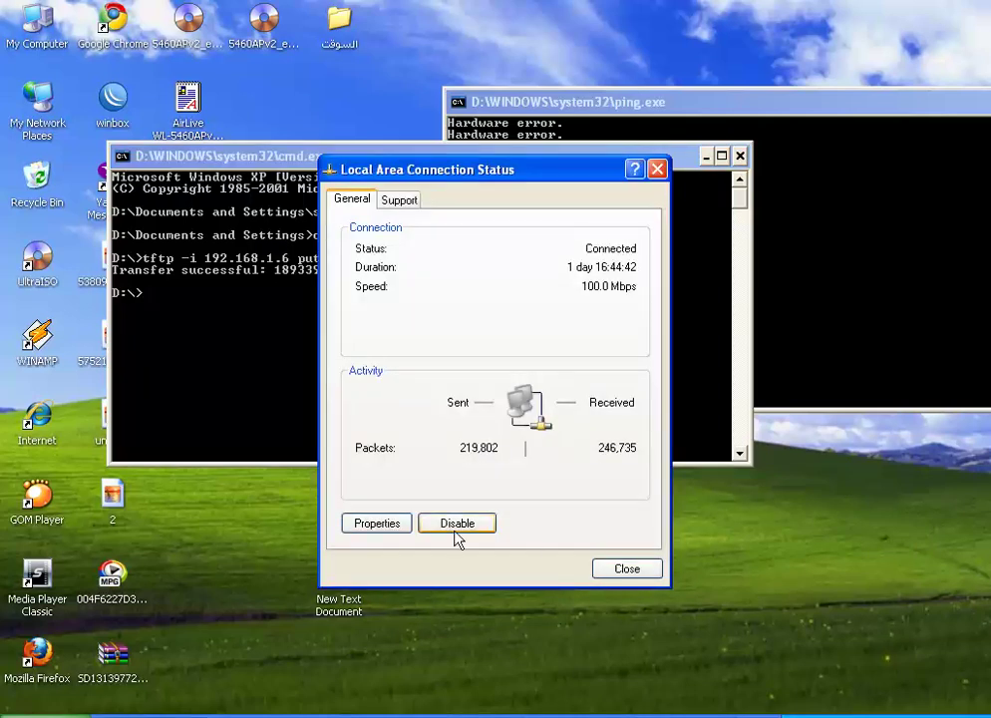
- Set the Local Area Connection's IP address to 192.168.2.99 and default gateway to 192.168.2.1, and close the connection dialogs
left_click(377, 523)
double_click(179, 257)
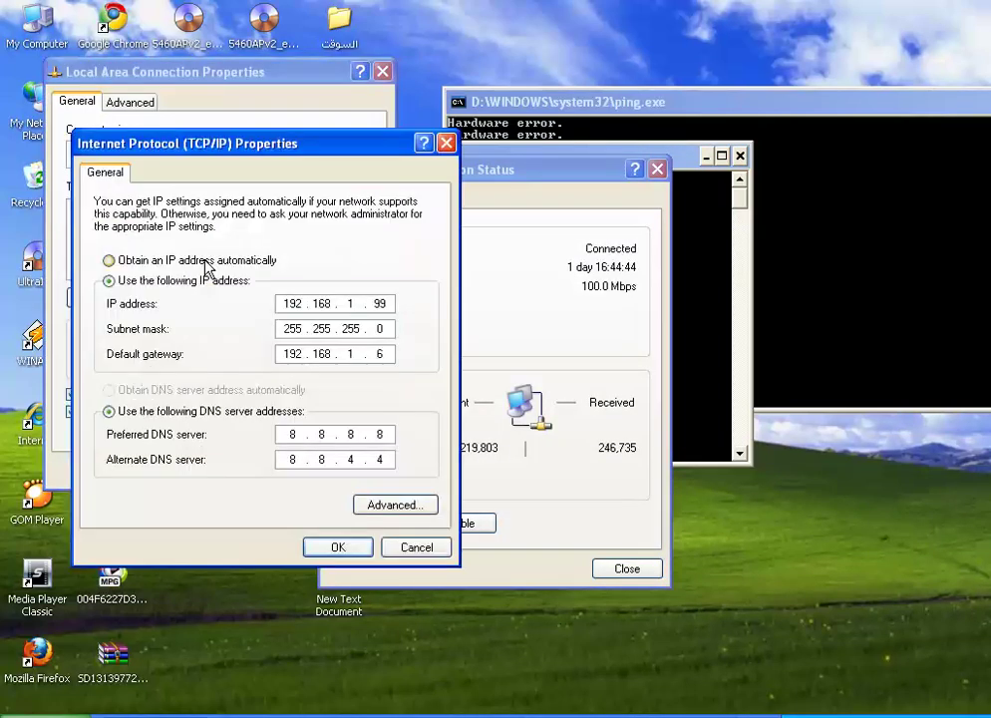
double_click(346, 304)
type("2")
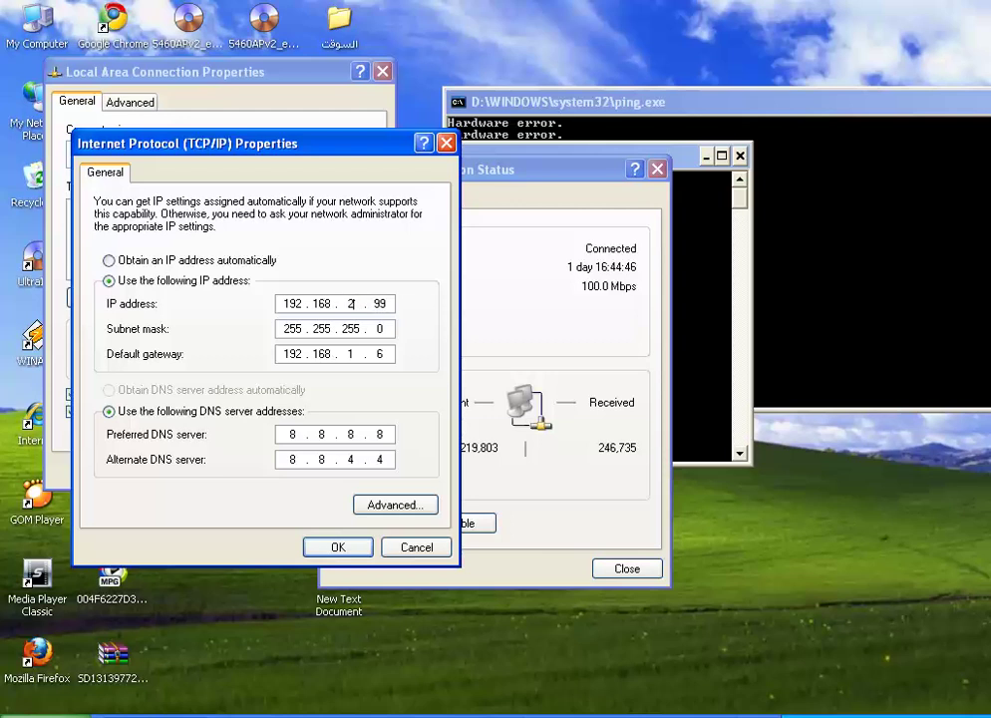
double_click(349, 354)
double_click(342, 353)
type("2")
key("period")
type("1")
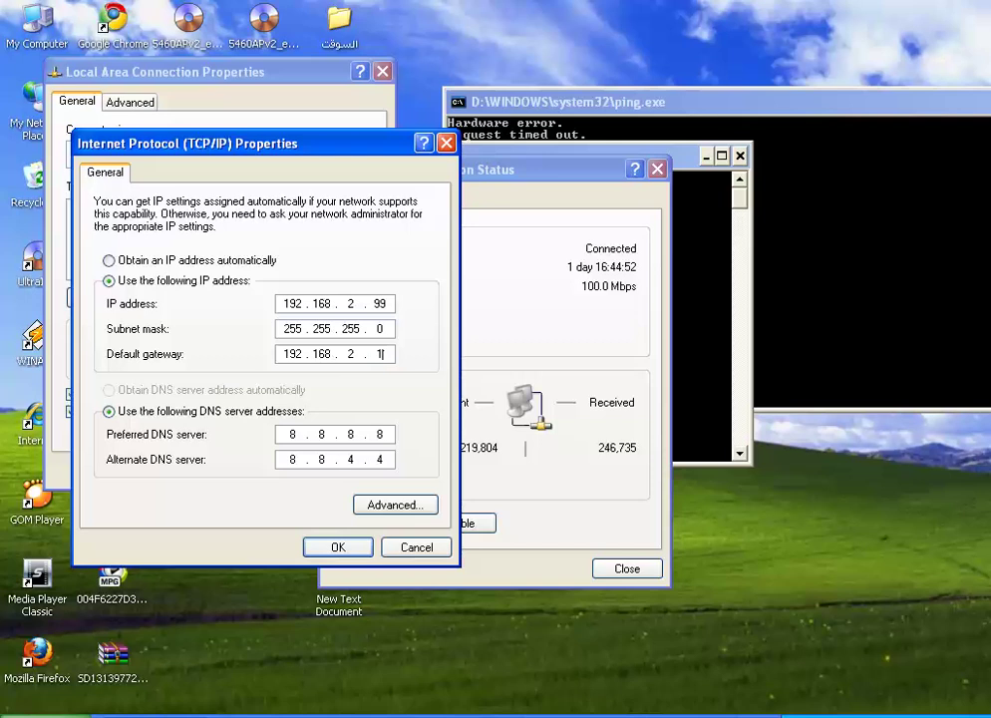
left_click(338, 546)
left_click(274, 471)
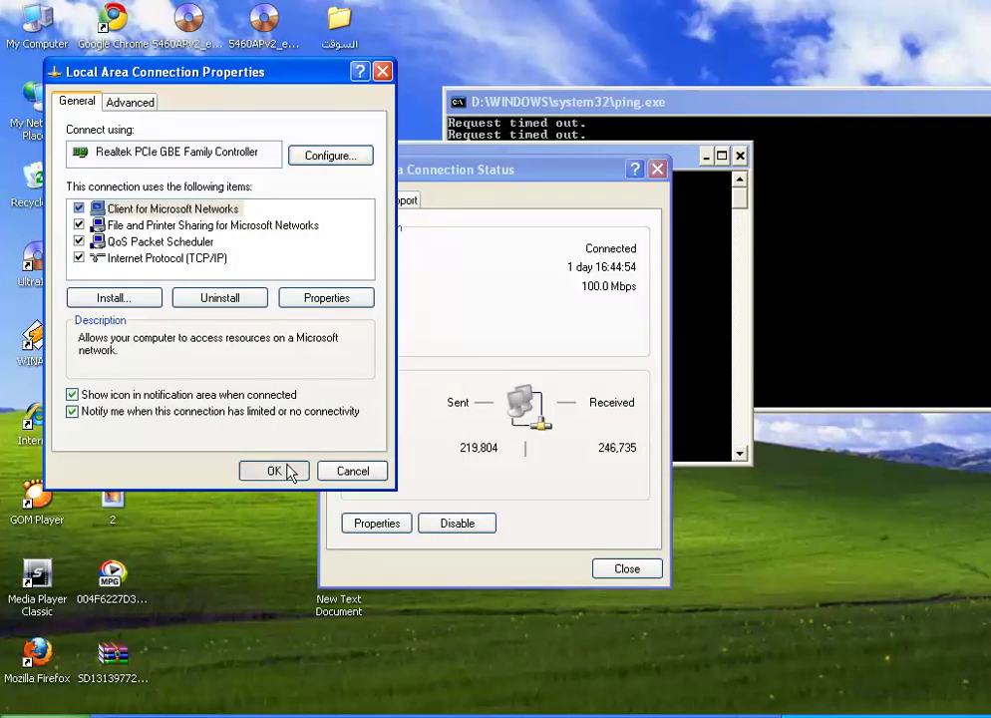
left_click(627, 569)
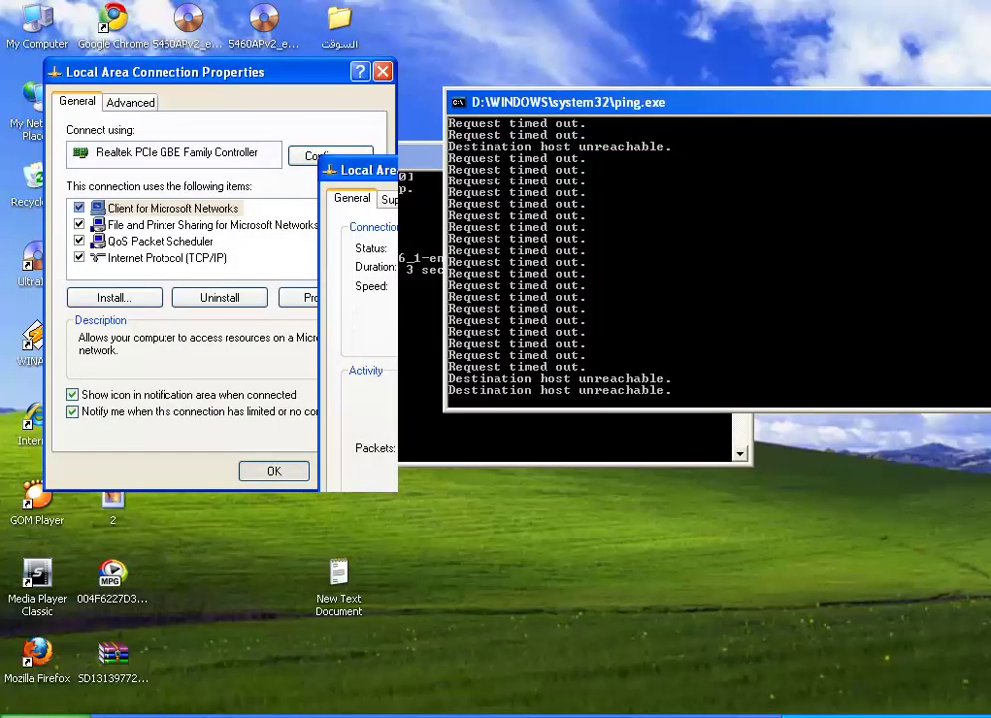
- Start a continuous ping to the access point with ping -t 192.168.2.1
left_click(35, 712)
left_click(232, 640)
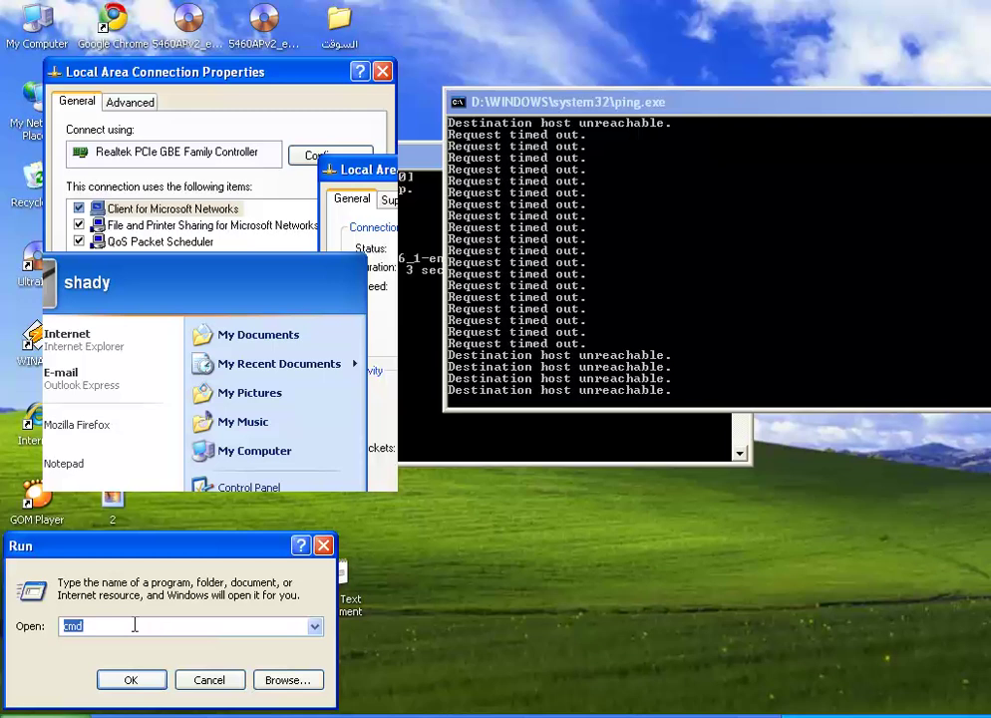
type("ping")
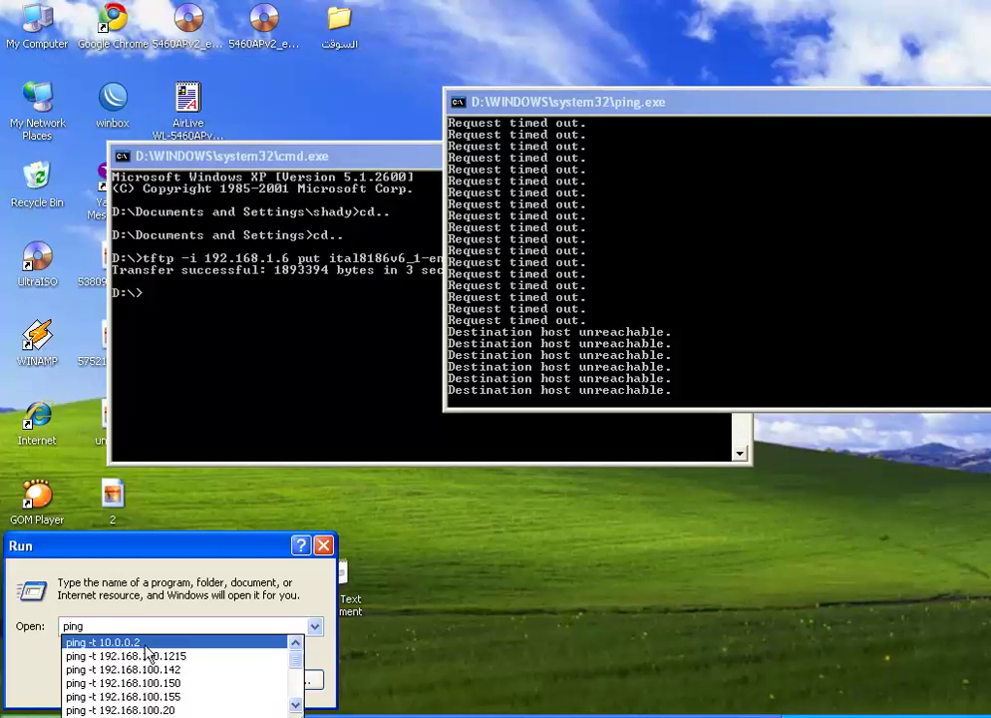
type("-t ")
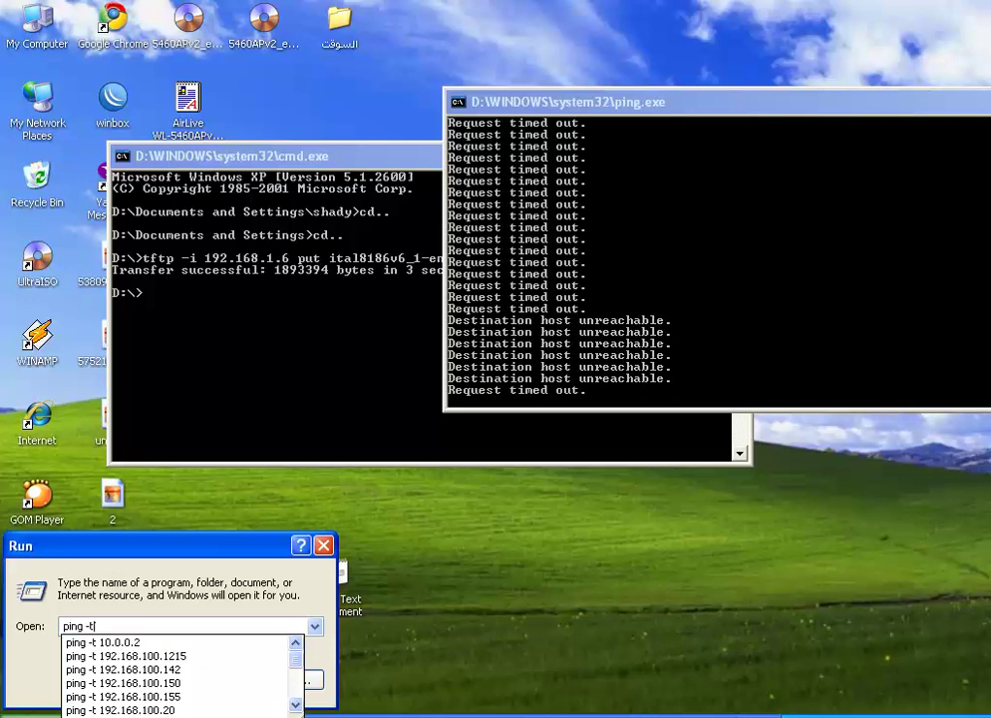
type("192.16")
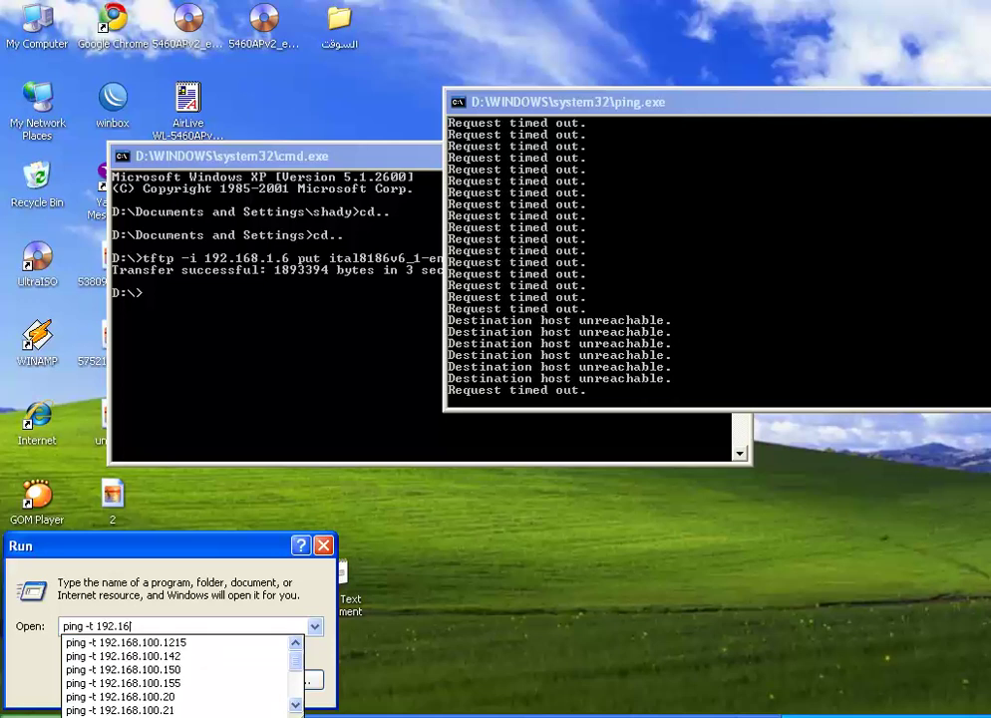
type("8.2.1")
key("Return")
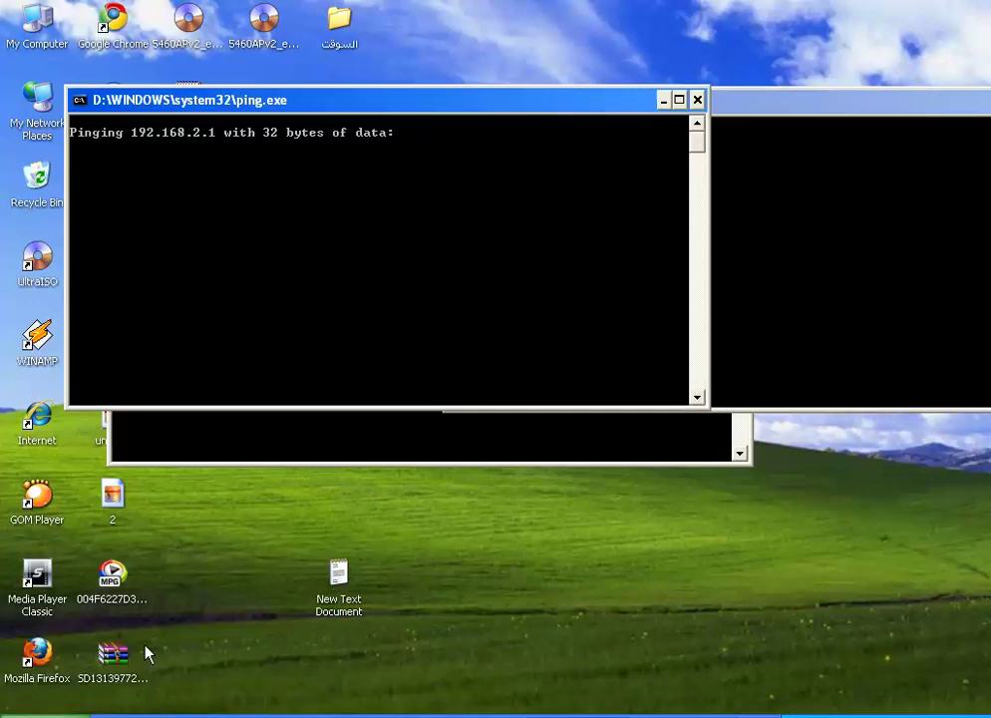
- Close the old ping window and move the 192.168.2.1 ping window so it stays in view beside the command prompt
left_click_drag(393, 108, 590, 361)
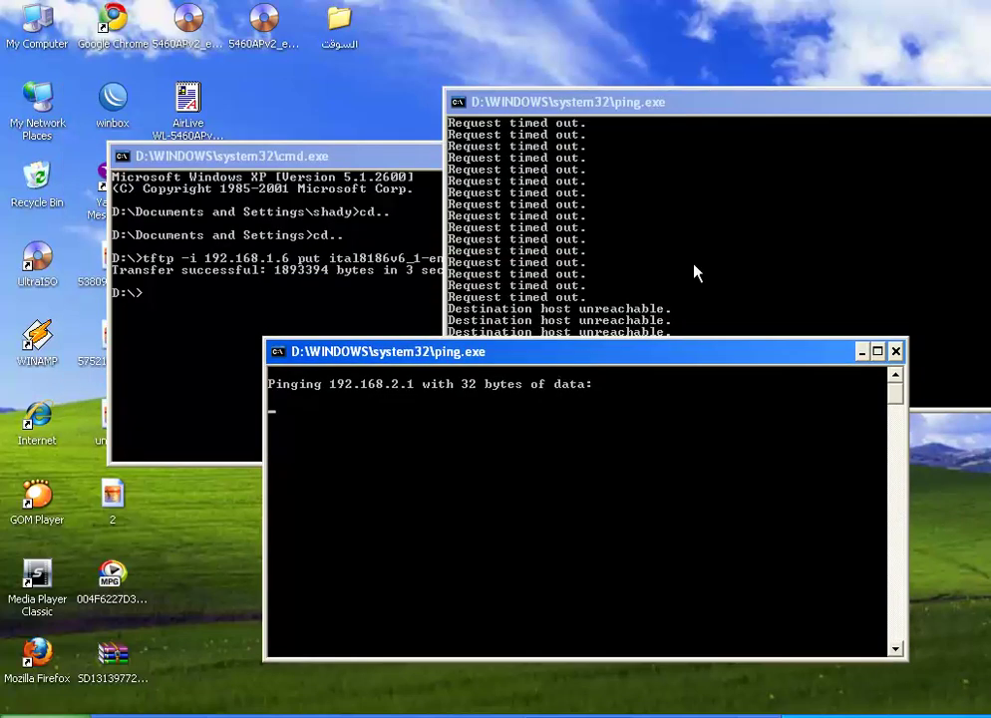
left_click_drag(794, 119, 540, 49)
left_click(817, 31)
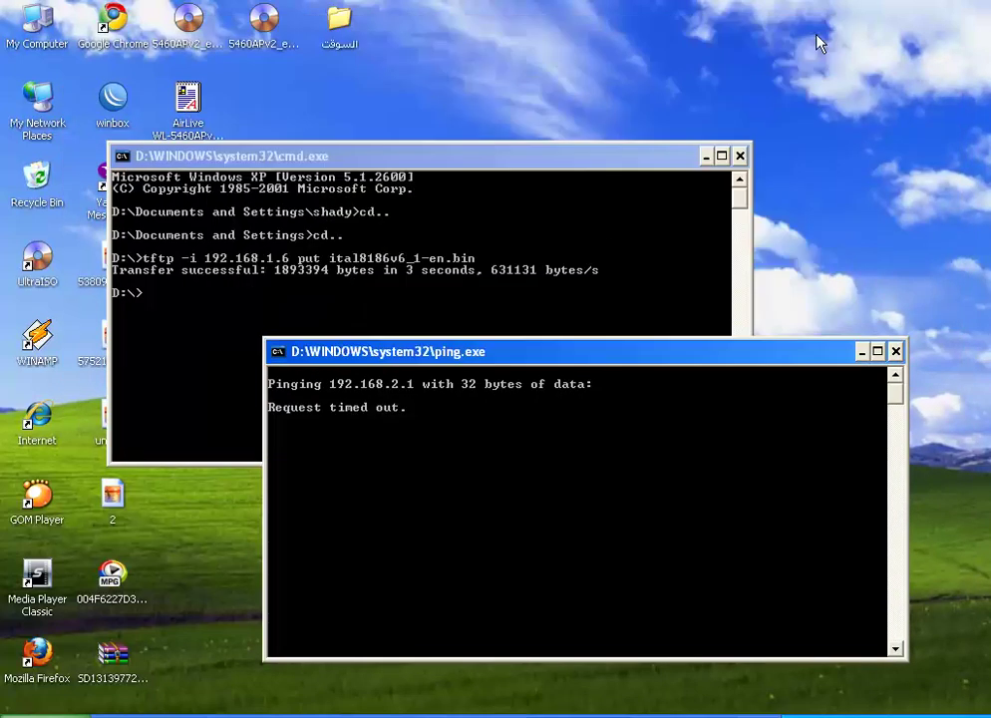
left_click_drag(584, 361, 615, 261)
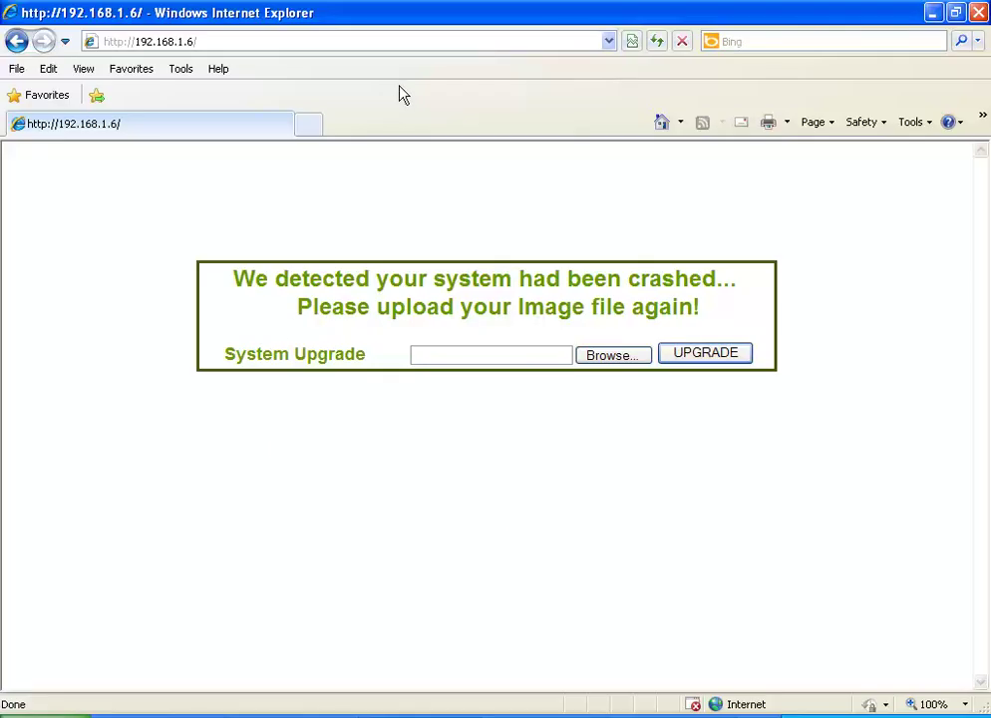
- Open the access point's web interface at 192.168.2.1 in Internet Explorer
left_click(224, 40)
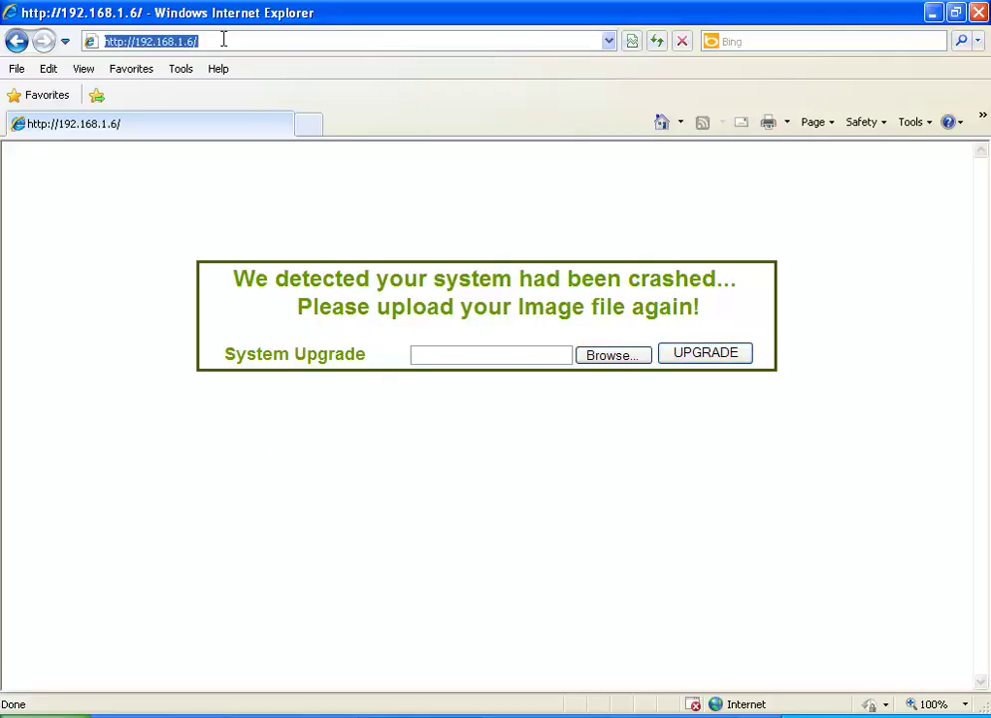
type("192.168.")
type("1")
key("BackSpace")
type("2.1")
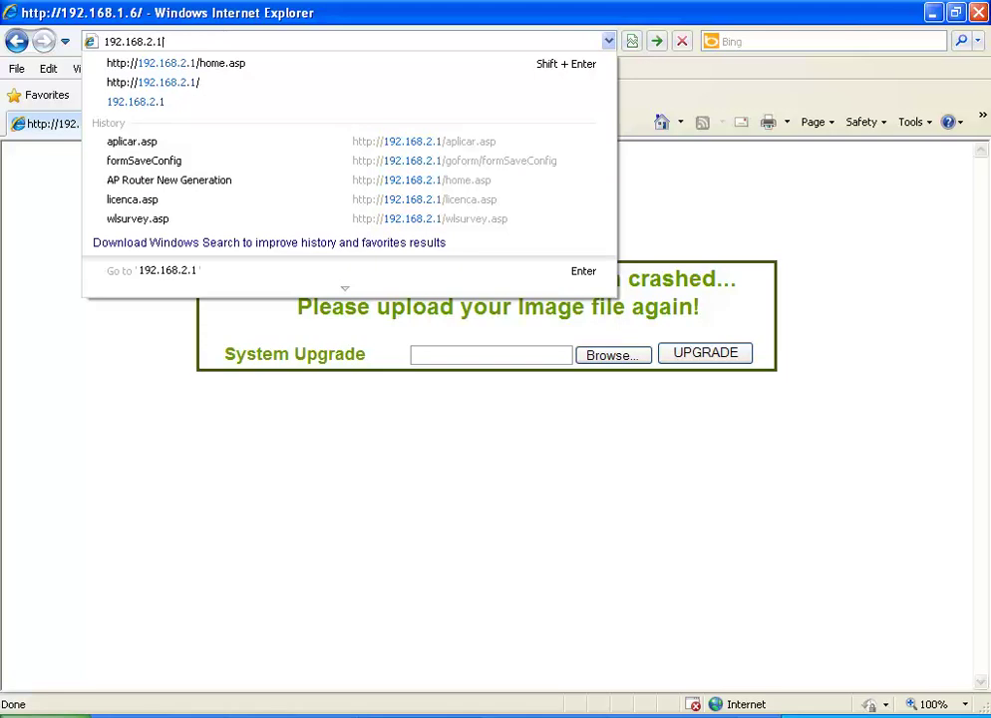
key("Return")
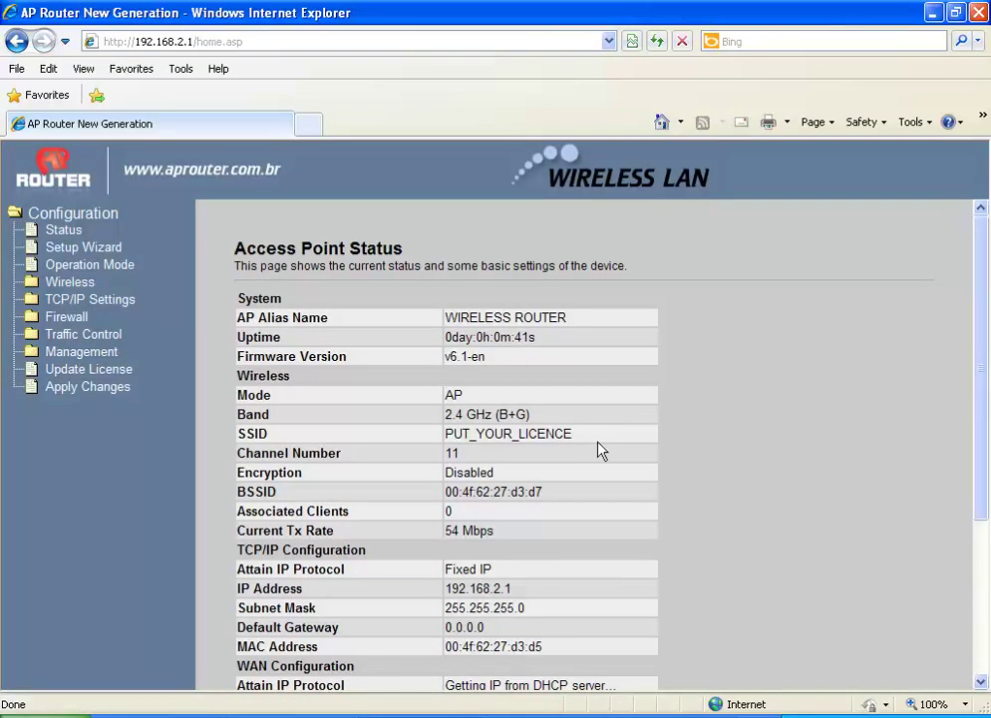
- Inspect the SSID on the status page and the license upload page, and return to the status page
left_click_drag(584, 440, 449, 439)
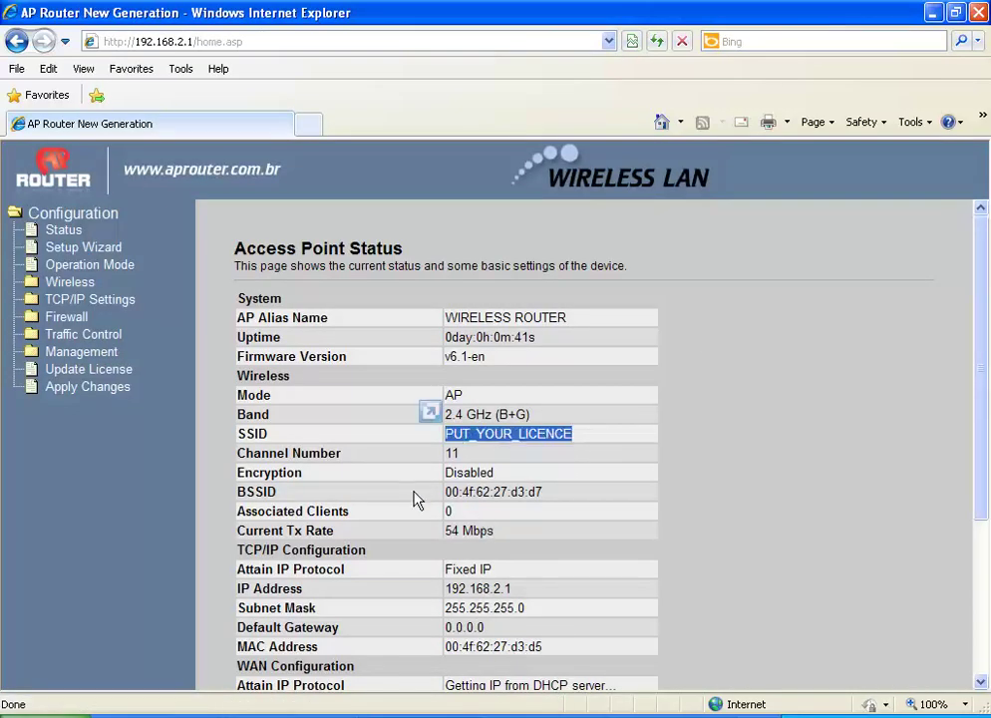
left_click(586, 440)
left_click_drag(586, 440, 451, 434)
left_click(99, 370)
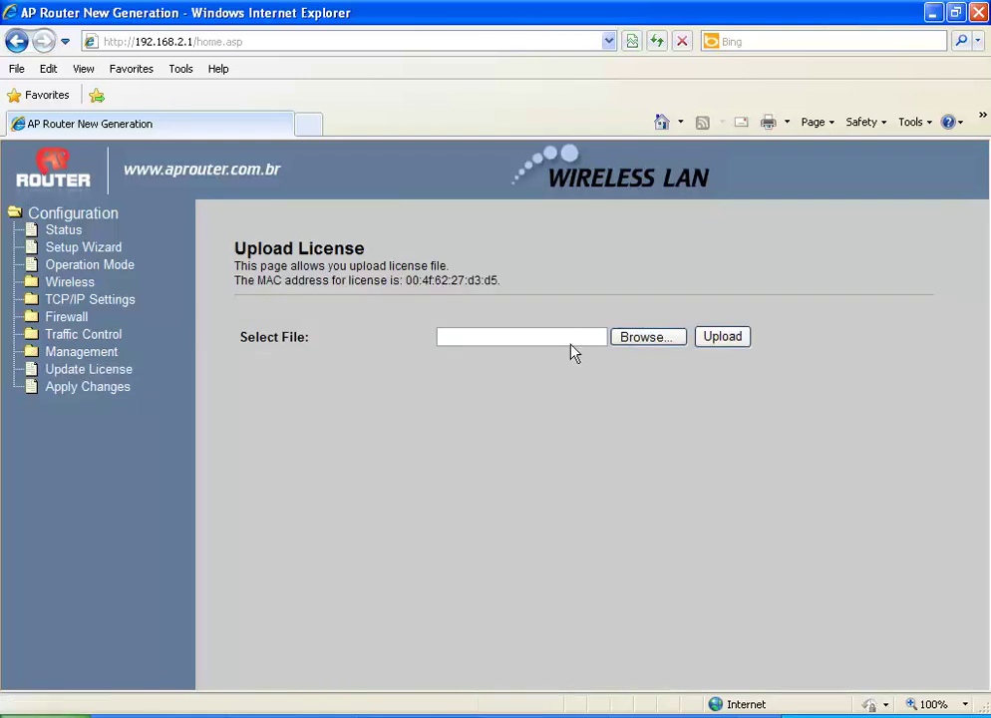
left_click(64, 232)
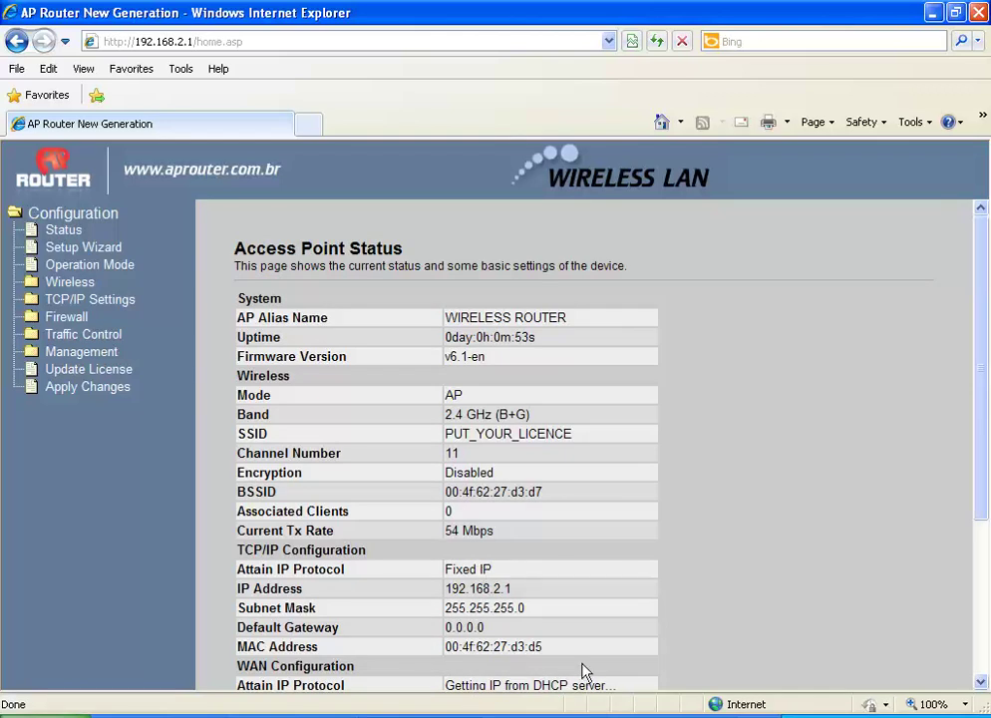
- Copy the MAC address under TCP/IP Configuration on the status page and minimize the browser
left_click_drag(547, 648, 445, 648)
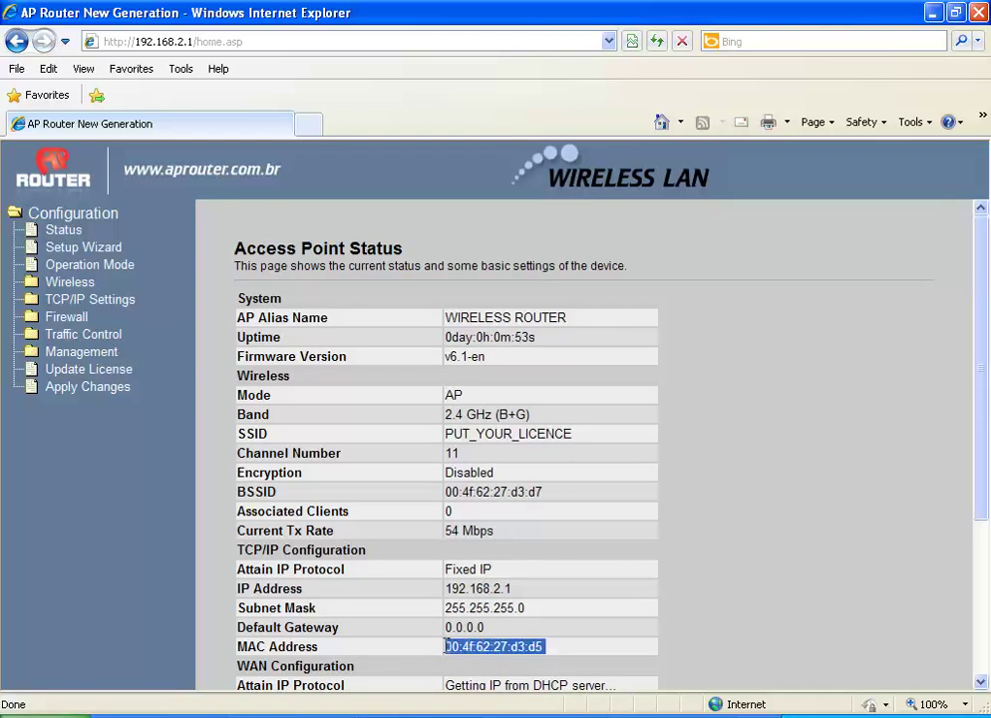
right_click(468, 650)
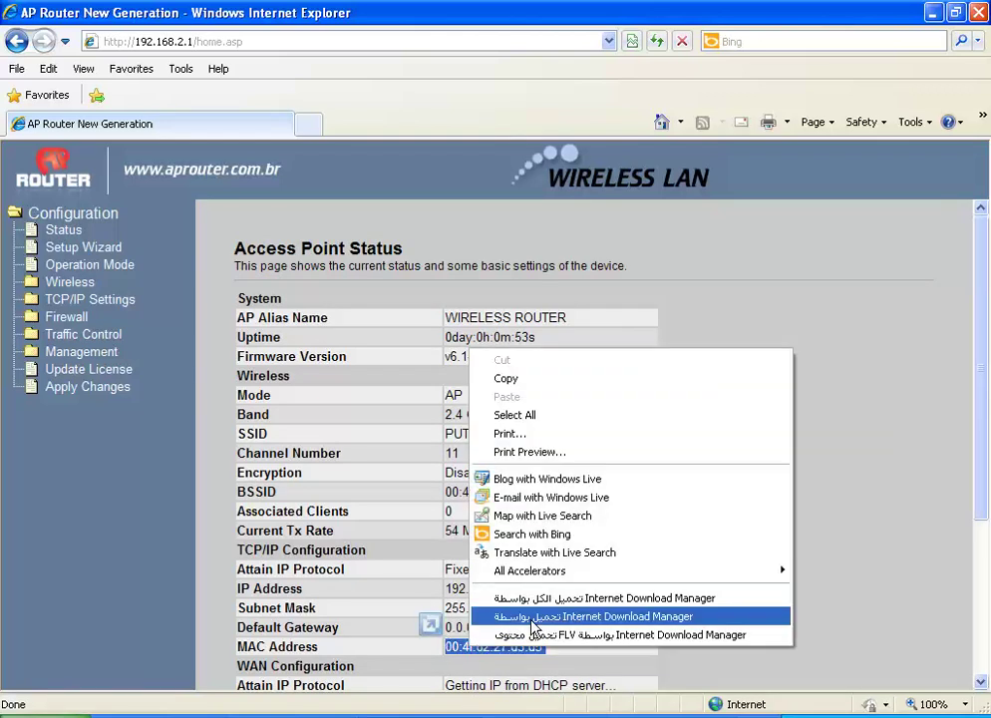
left_click(538, 379)
left_click(935, 12)
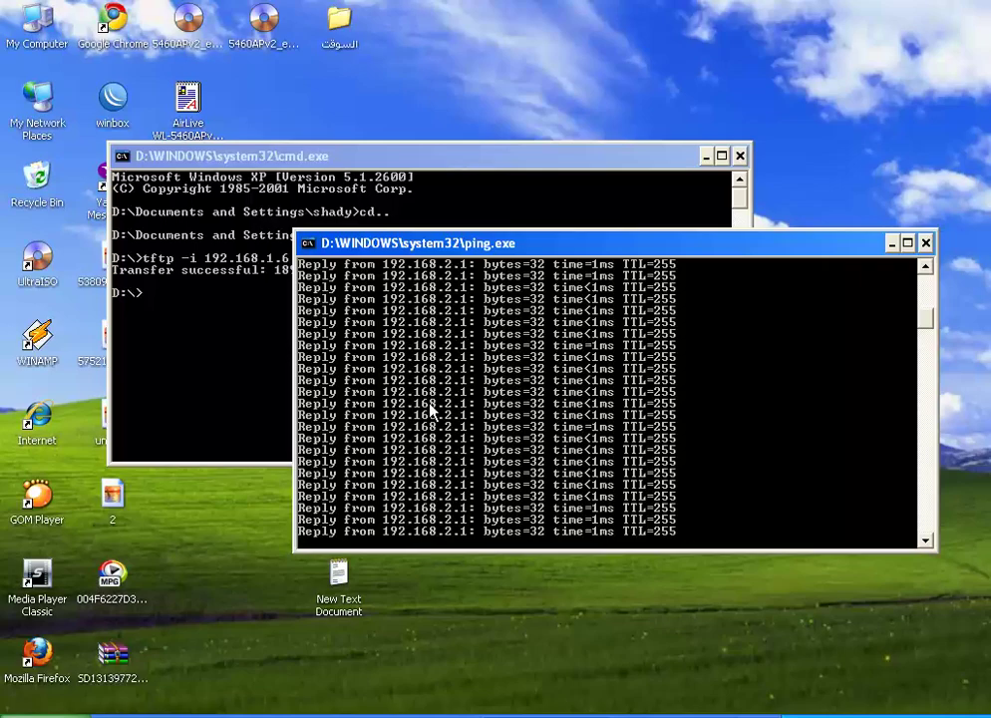
- Close the command prompt and paste the copied MAC address into the New Text Document on the desktop
left_click(740, 157)
double_click(338, 574)
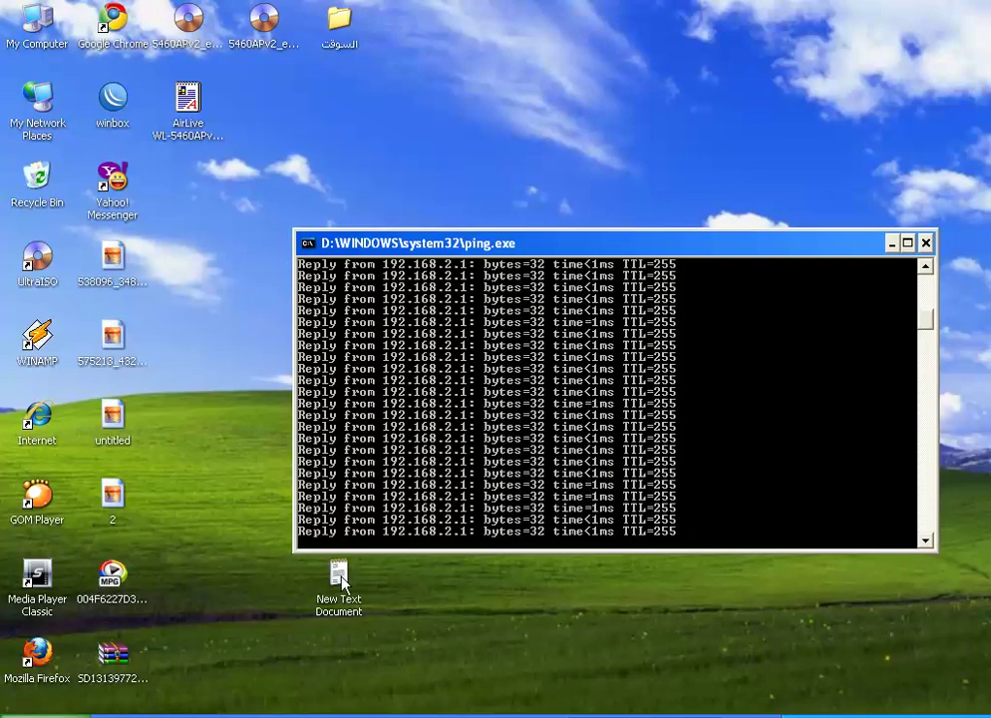
right_click(237, 259)
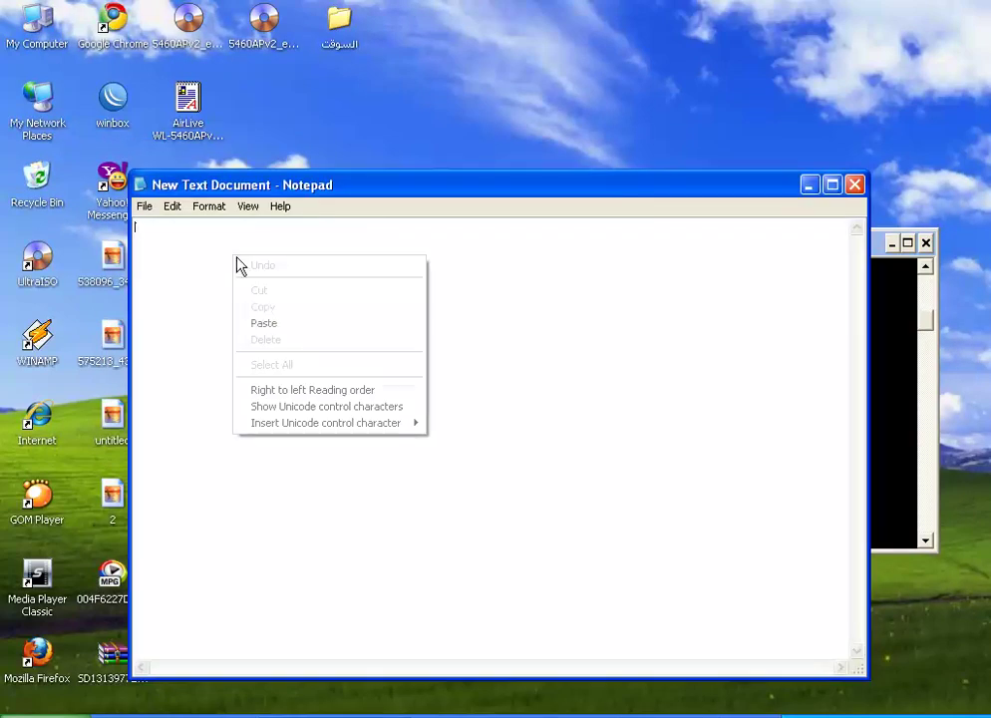
left_click(290, 325)
- Remove all the colons from the MAC address, copy the resulting string and minimize Notepad
left_click_drag(156, 228, 150, 225)
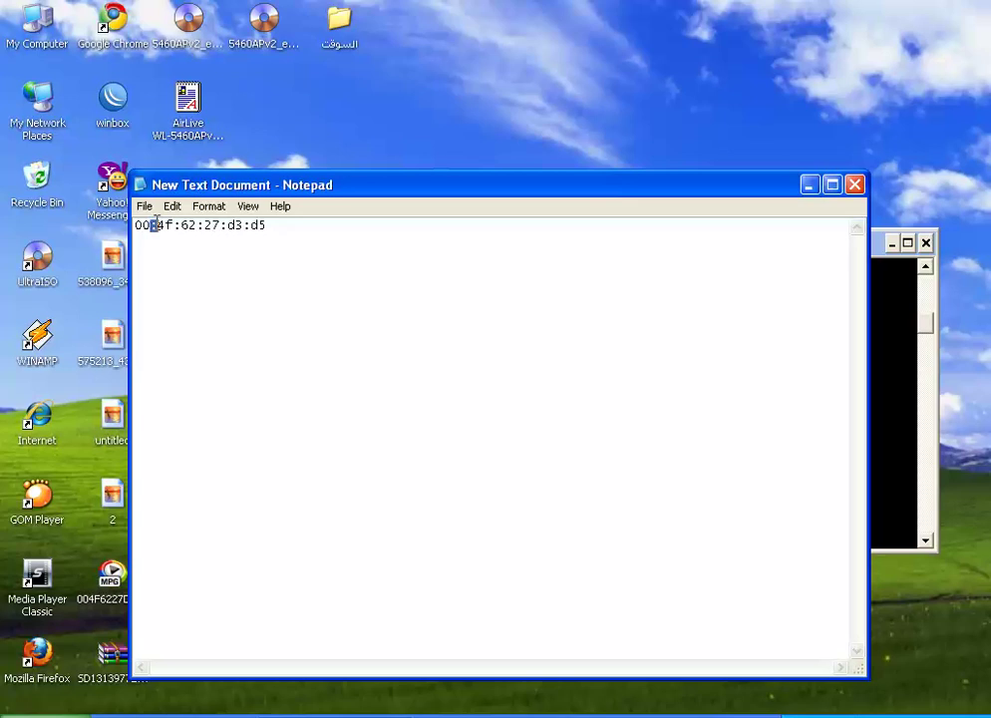
key("Delete")
left_click_drag(172, 226, 137, 233)
key("Delete")
key("Delete")
key("Delete")
key("Delete")
right_click(141, 229)
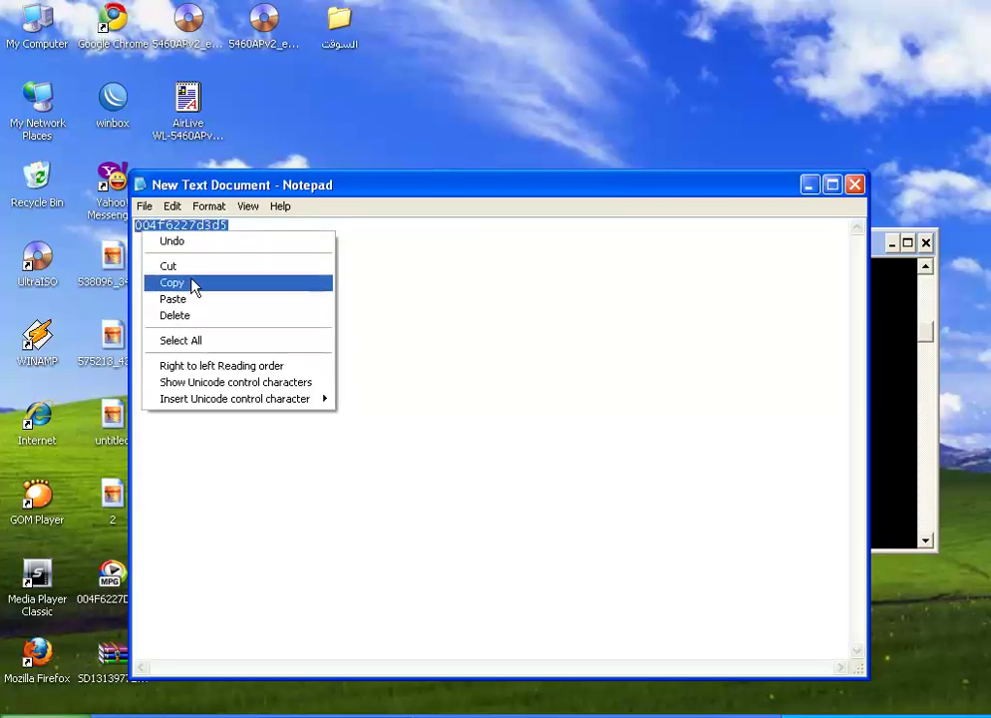
left_click(193, 284)
left_click(809, 186)
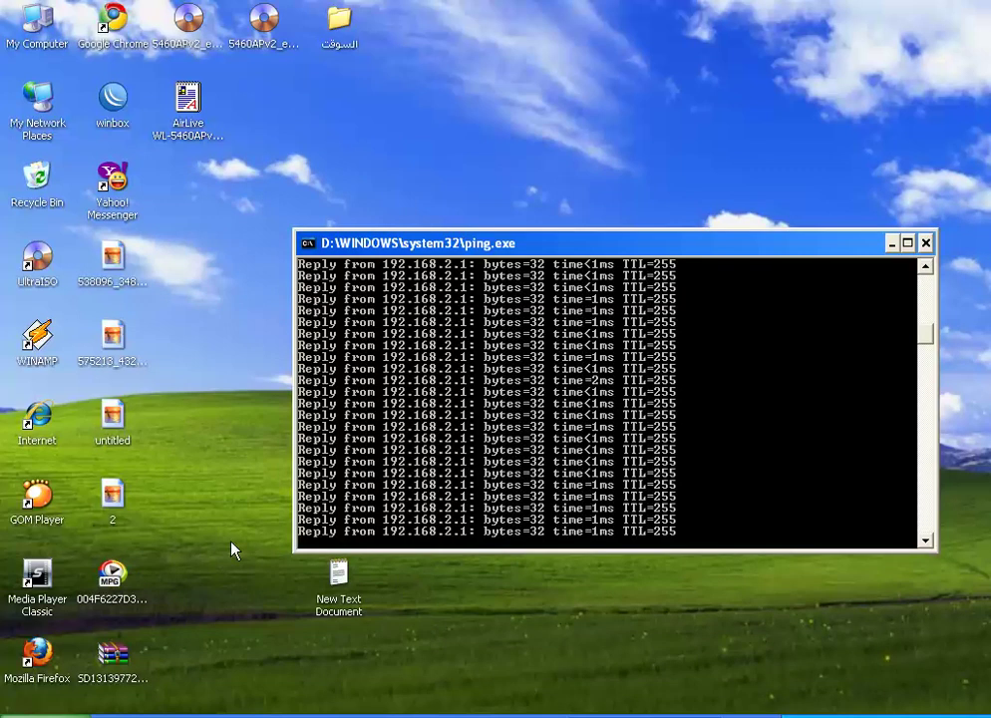
- Launch APLicGen from the السوقت folder and paste the colon-free MAC address as the AP's MAC address
double_click(335, 22)
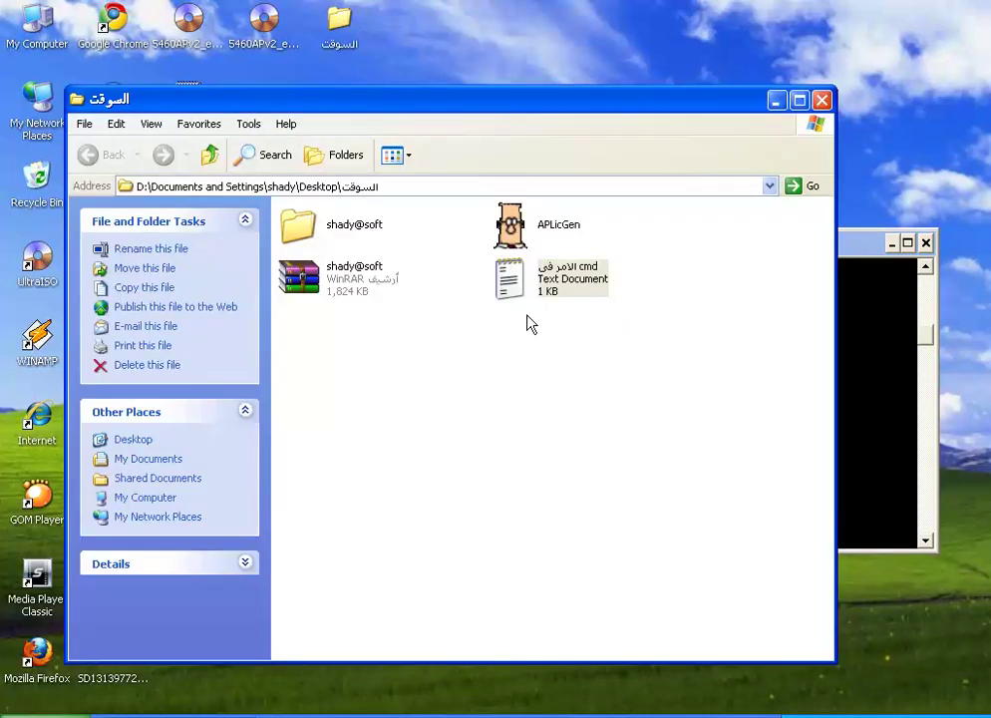
double_click(520, 235)
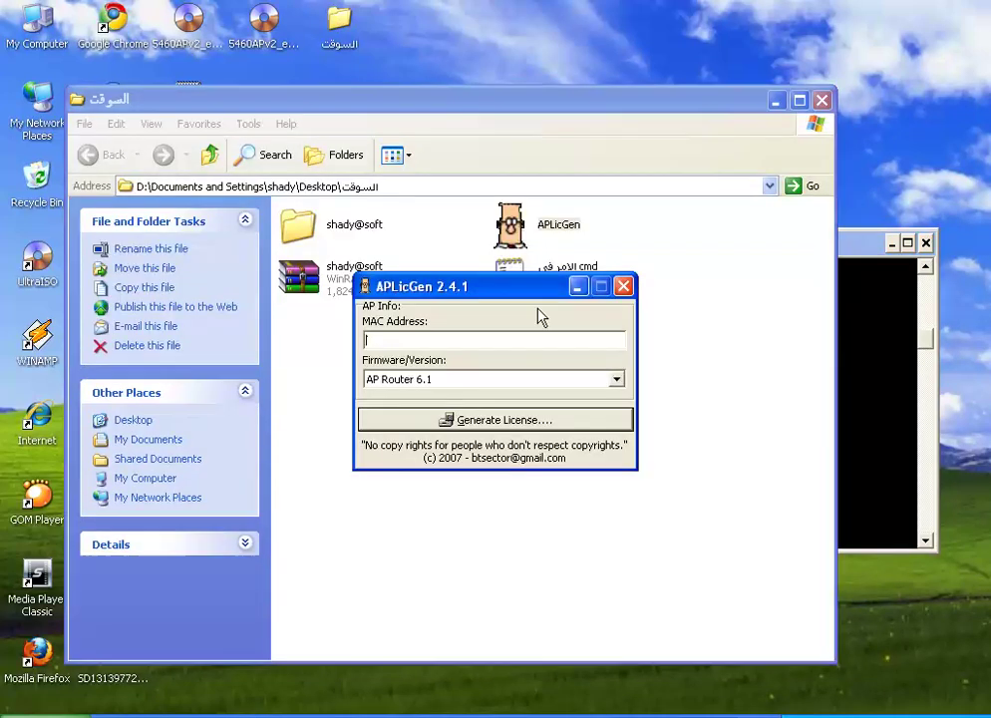
right_click(427, 345)
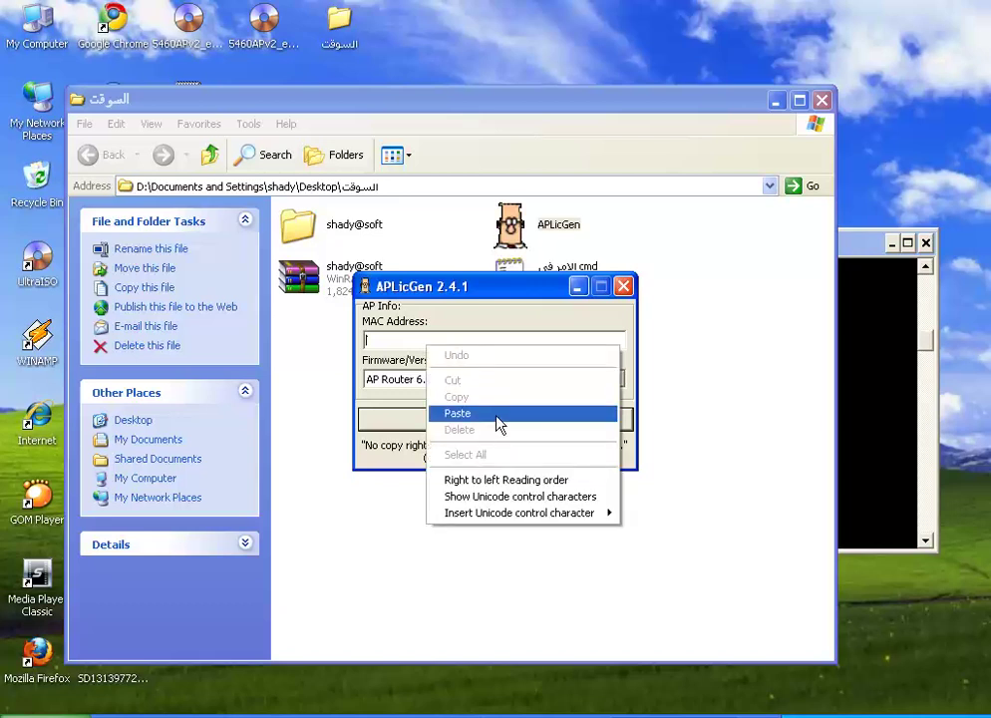
left_click(497, 413)
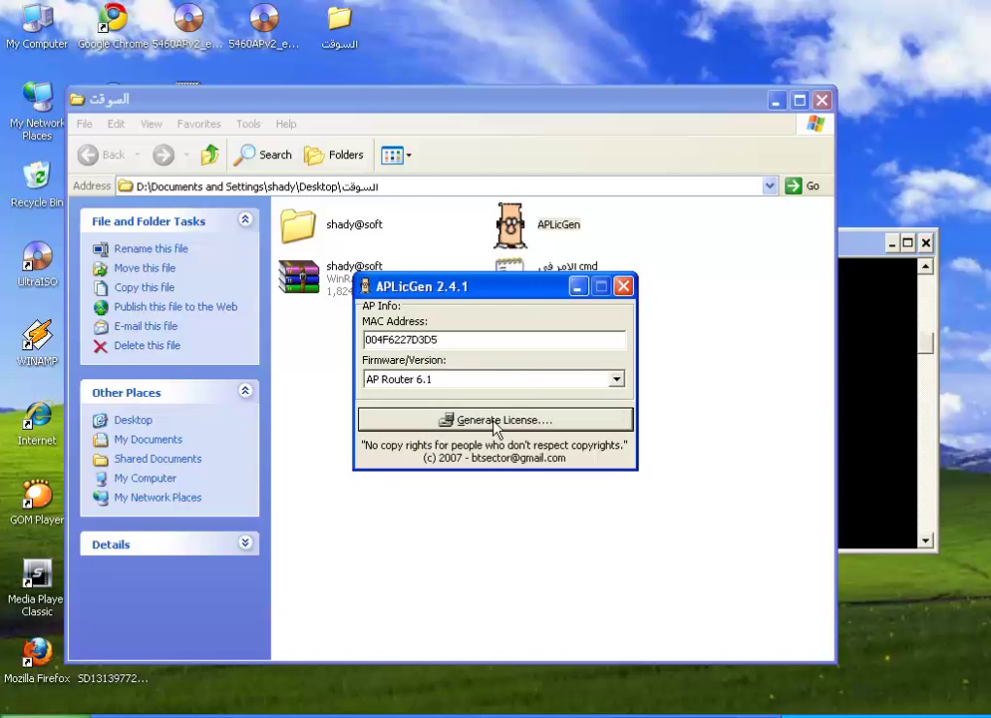
- Generate the AP Router 6.1 license, save it to the Desktop over the existing 004F6227D3D5.dat, and close APLicGen and the folder
left_click(495, 427)
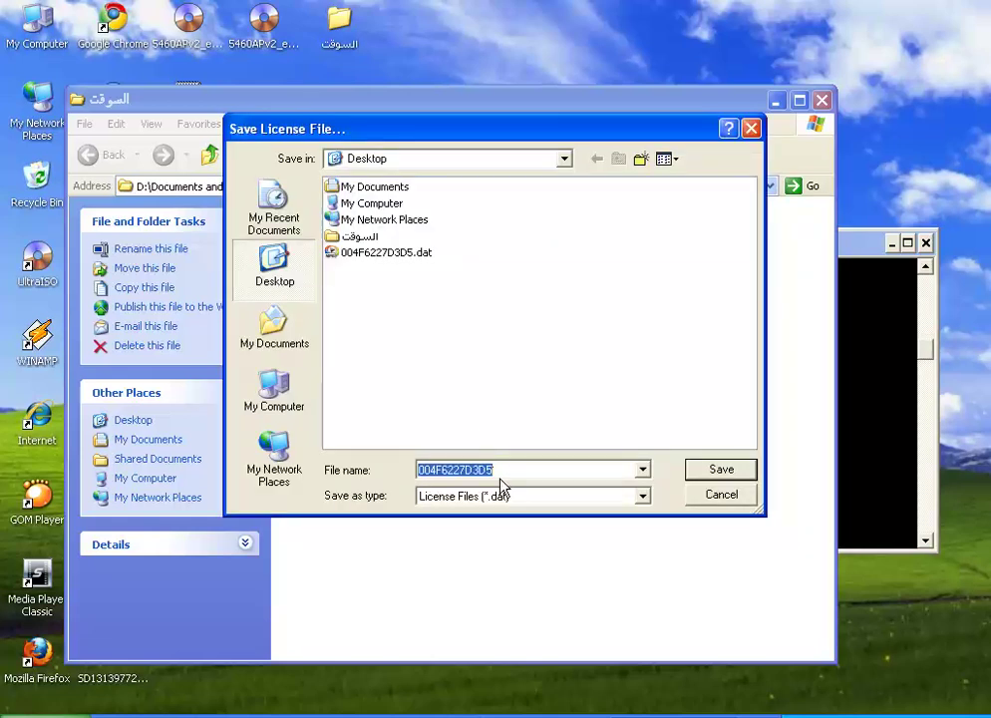
left_click(719, 468)
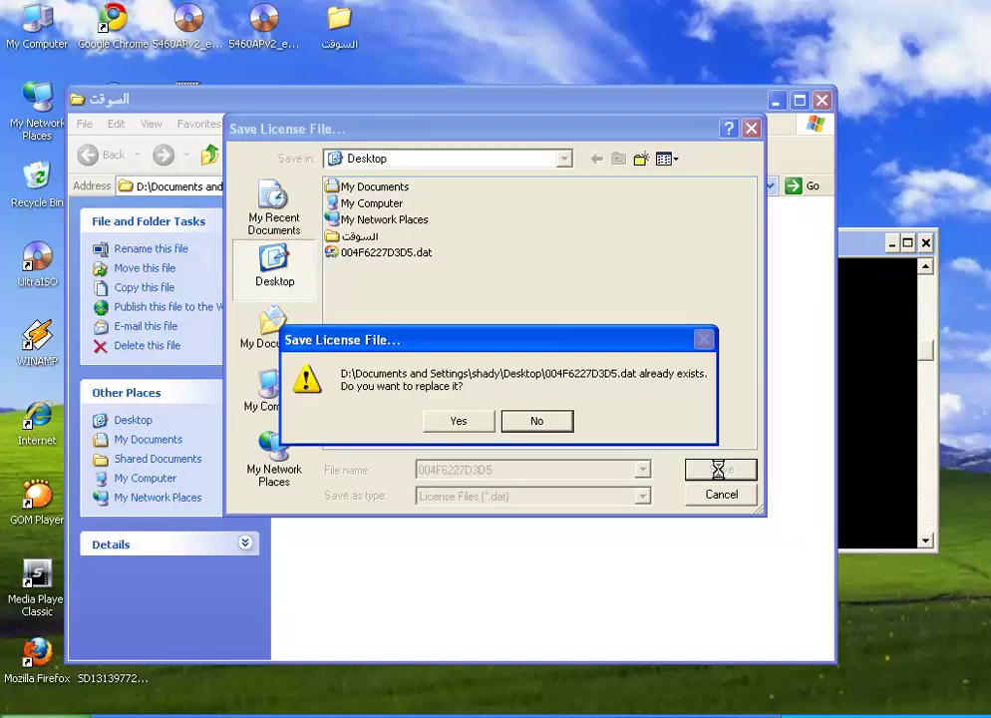
left_click(459, 419)
left_click(495, 412)
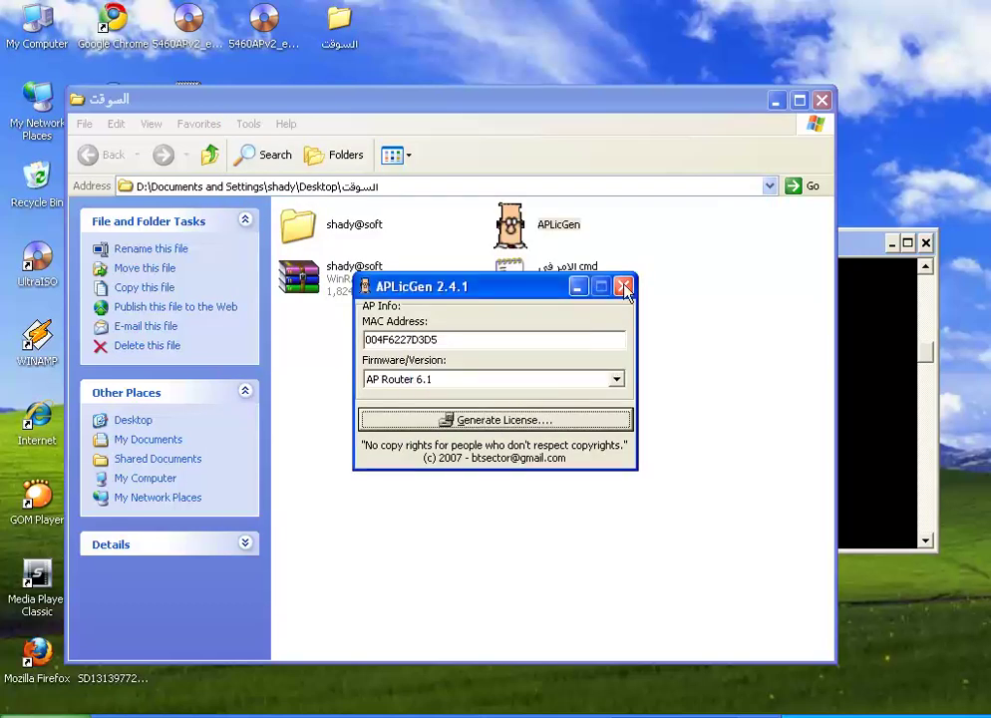
left_click(623, 287)
left_click(821, 100)
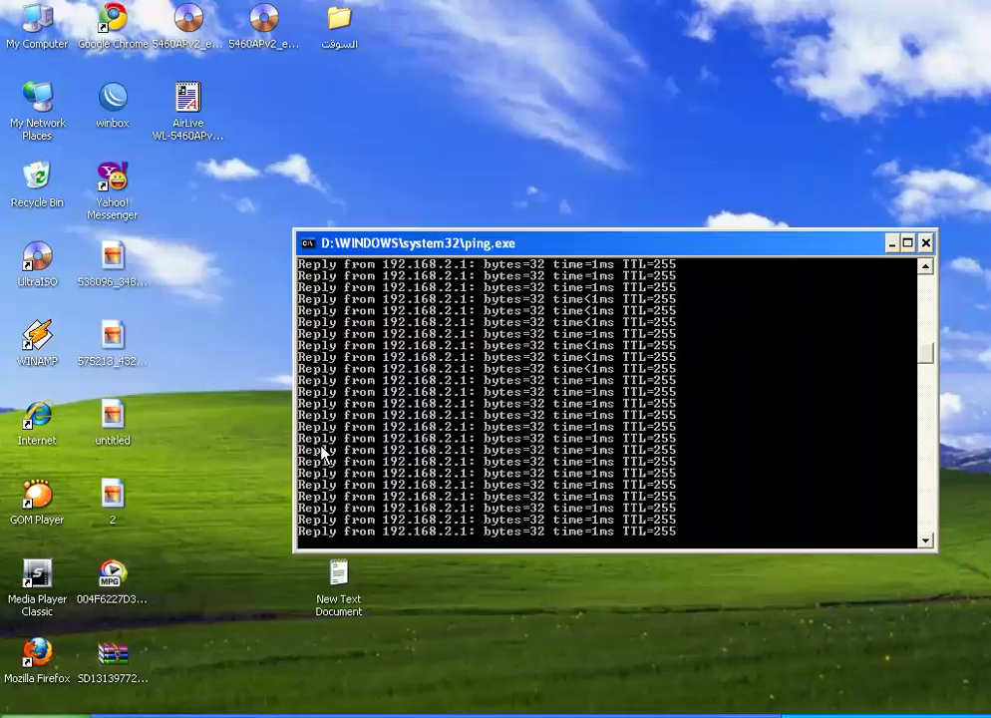
- Move 004F6227D3D5.dat to an empty area of the desktop and minimize the ping window
left_click(109, 578)
left_click_drag(110, 578, 504, 128)
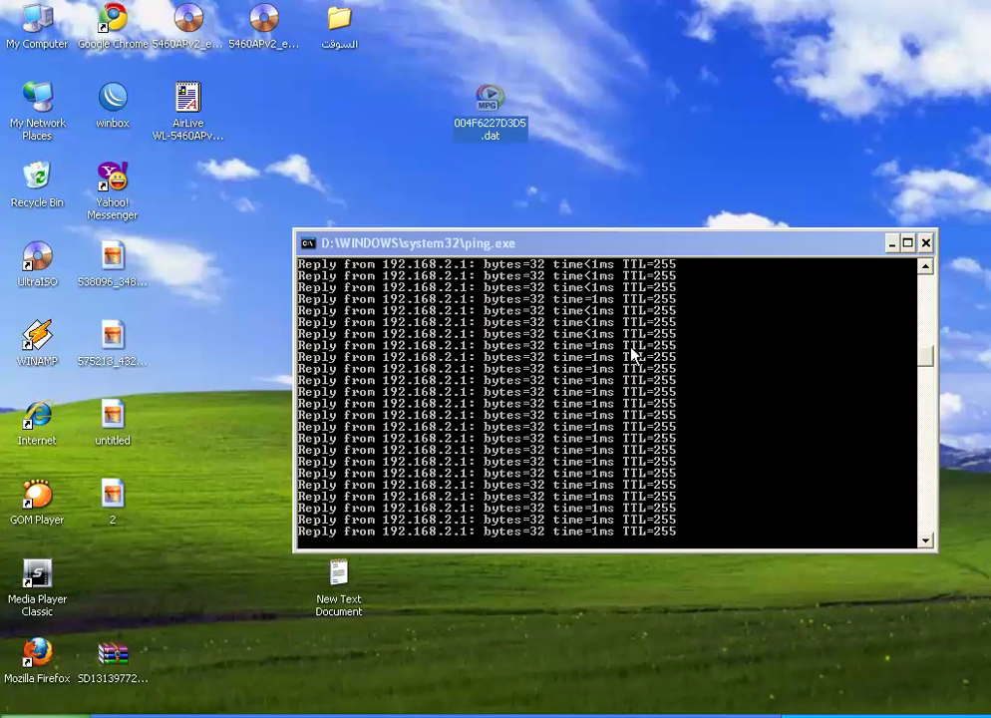
left_click(893, 243)
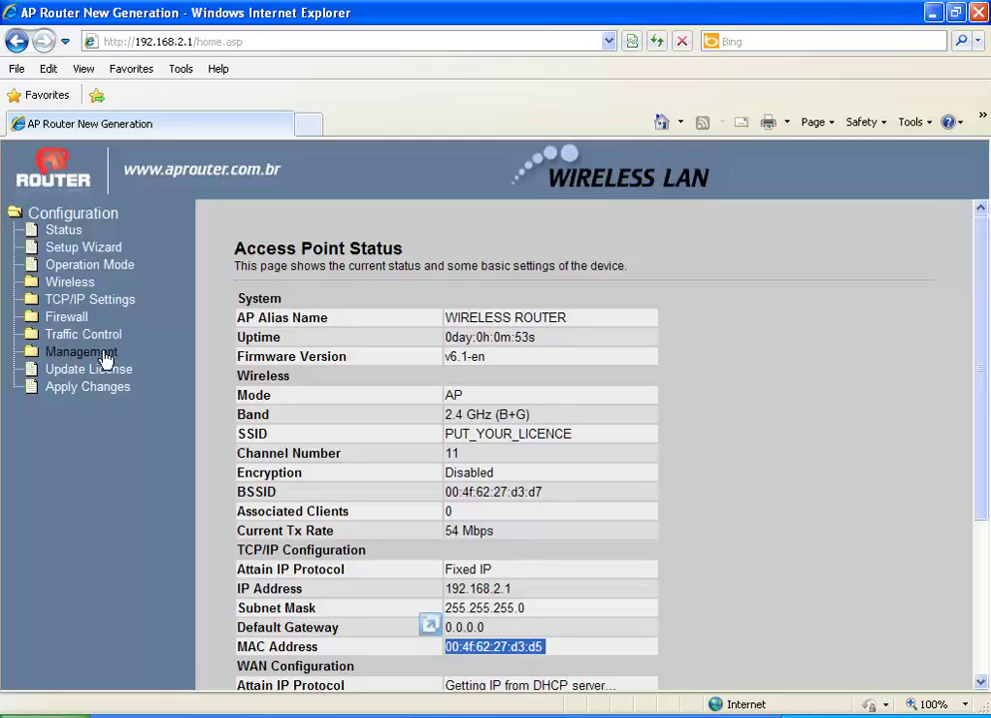
- Upload 004F6227D3D5.dat from the Desktop as the router's license, check the ping replies, and acknowledge the update
left_click(95, 372)
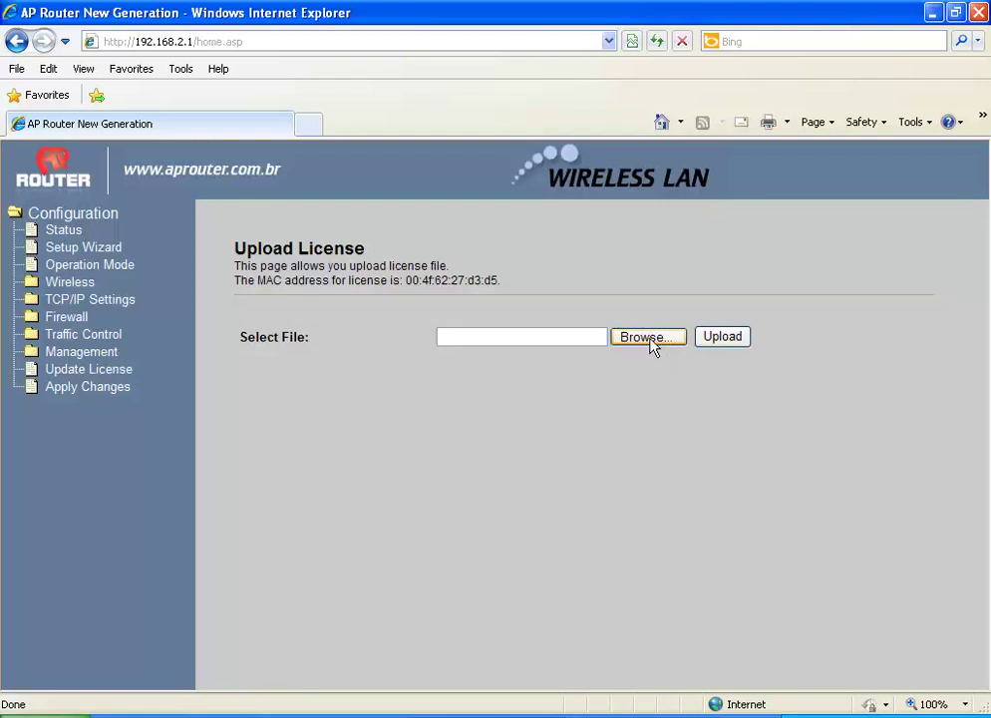
left_click(648, 339)
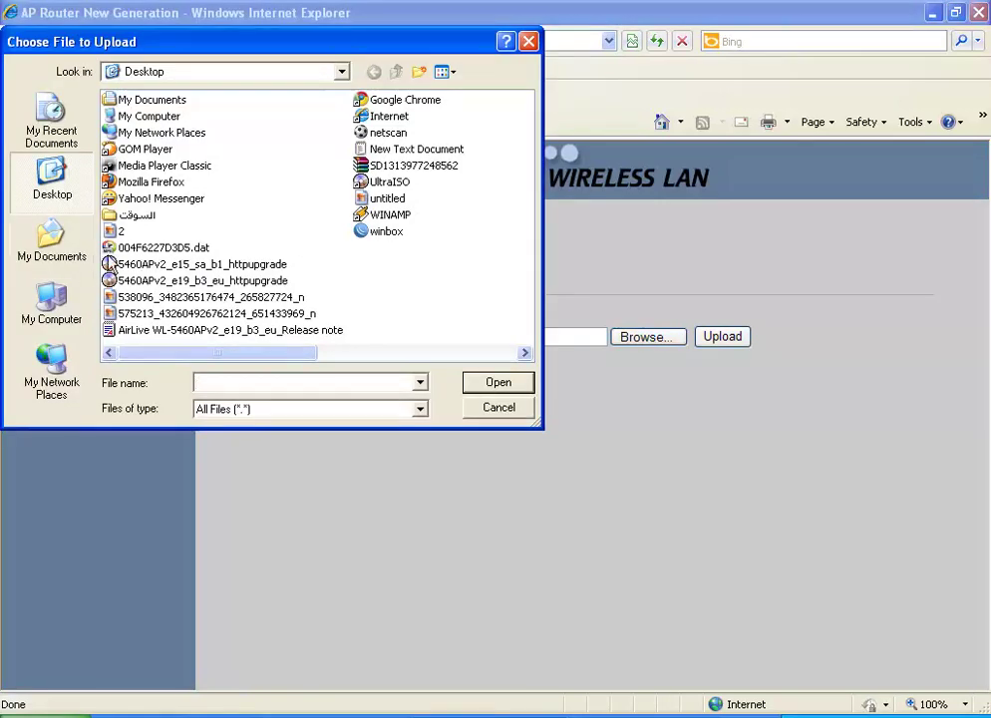
left_click(159, 248)
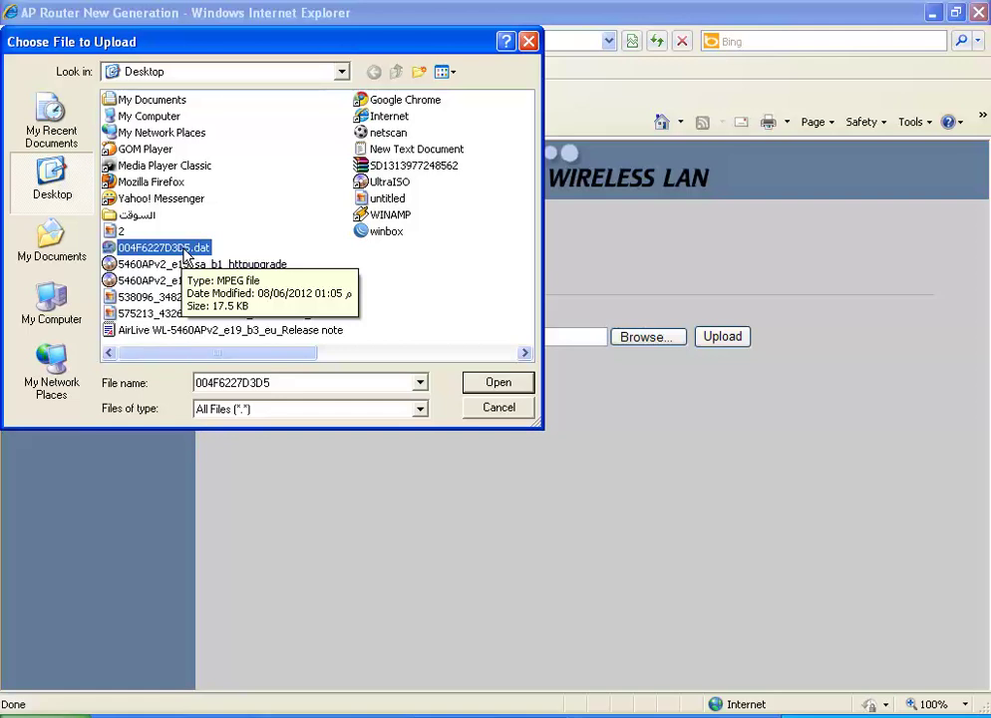
left_click(499, 387)
left_click(721, 341)
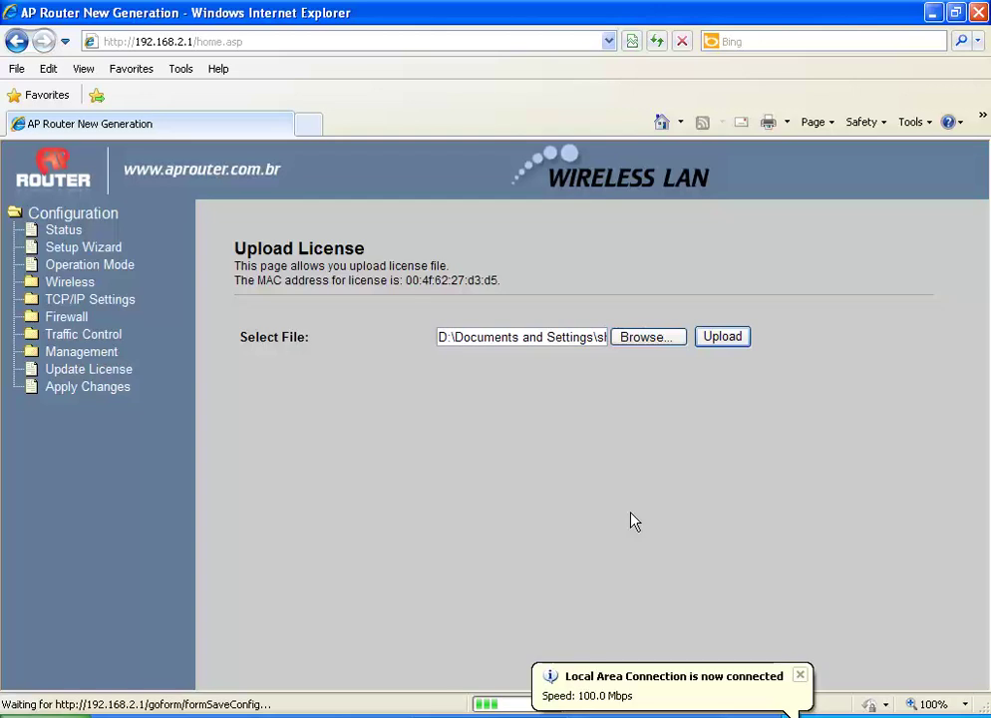
key("alt+Tab")
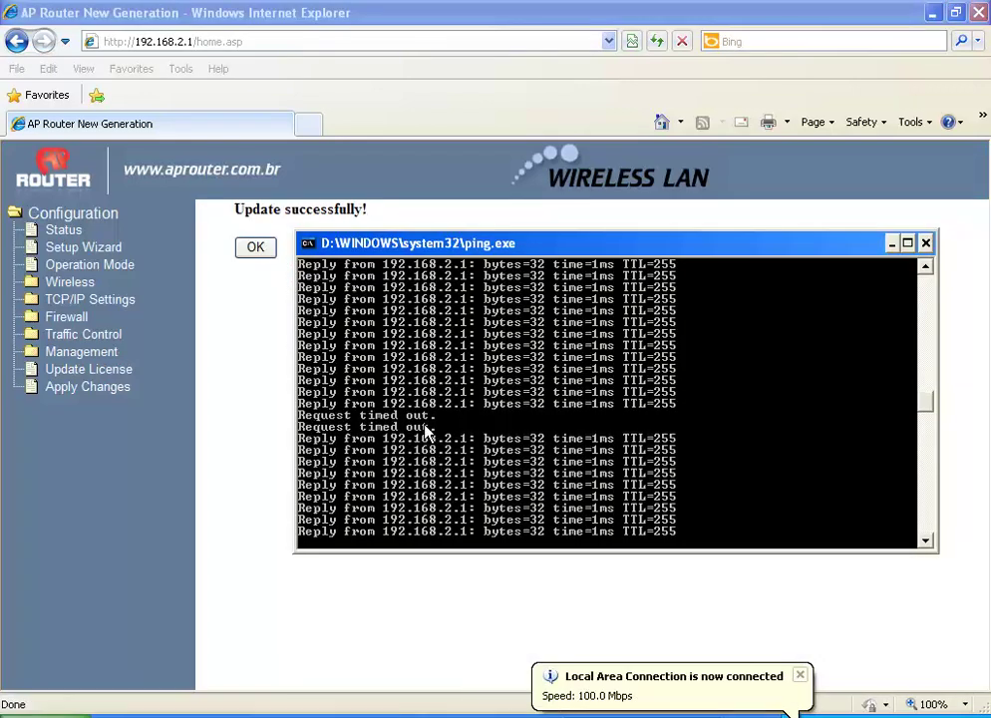
left_click(254, 249)
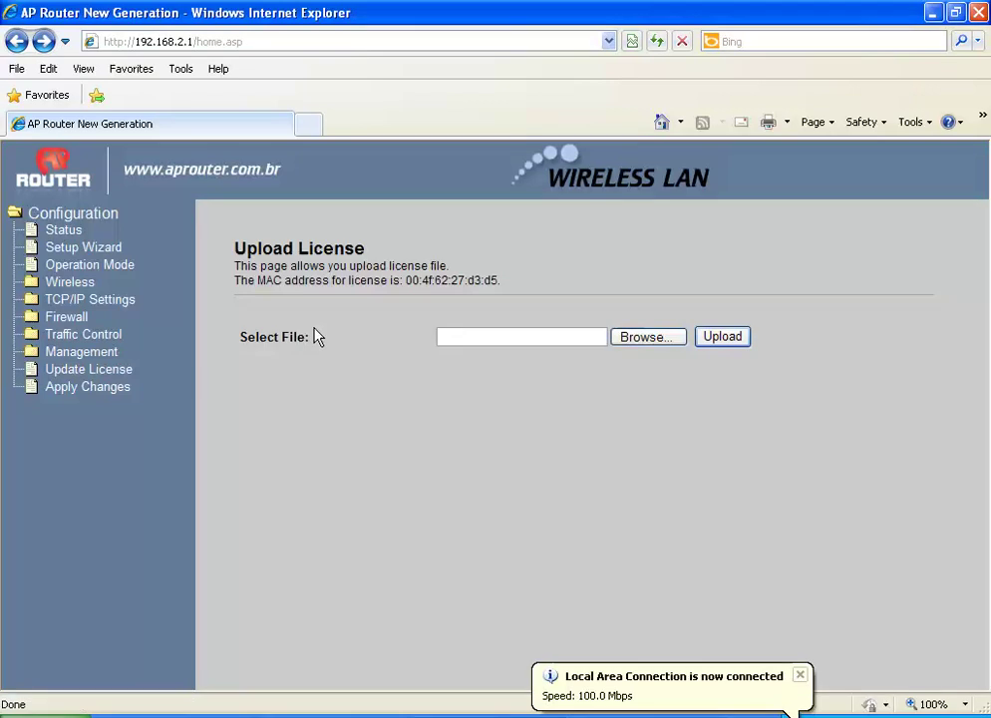
- Check the SSID on the status page and examine the mode and channel options in the wireless basic settings
left_click(36, 228)
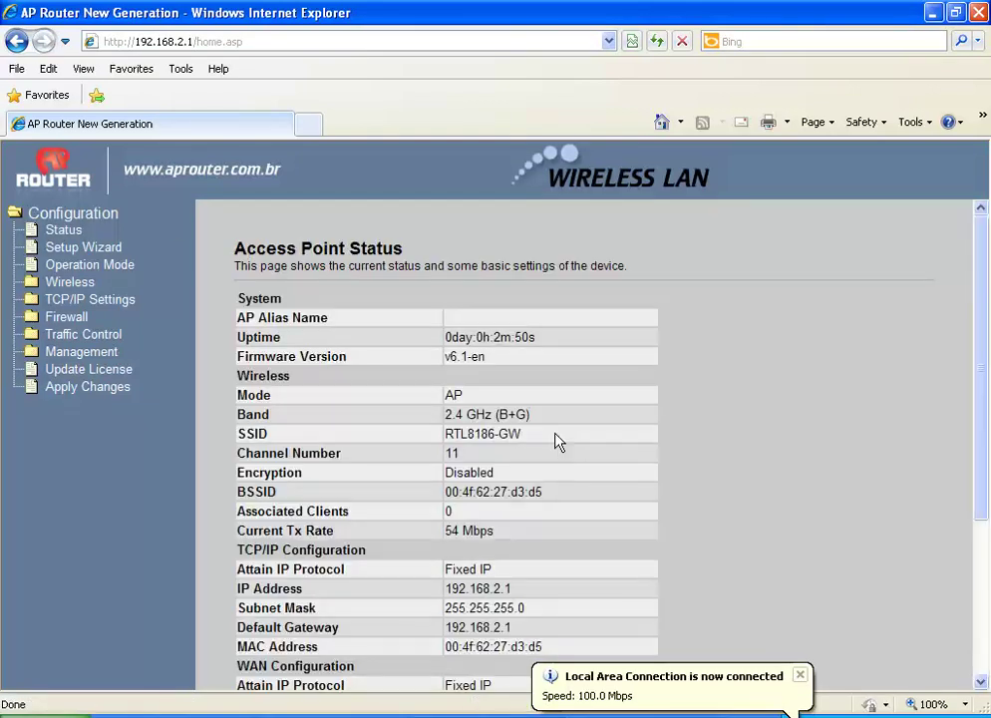
left_click_drag(555, 438, 445, 434)
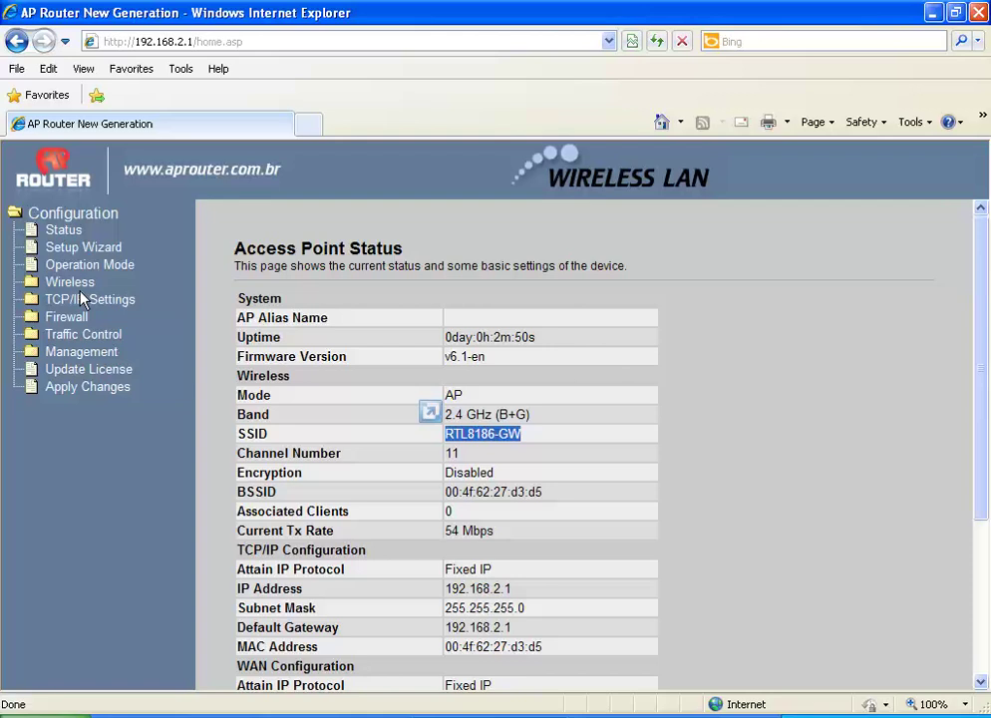
left_click(77, 289)
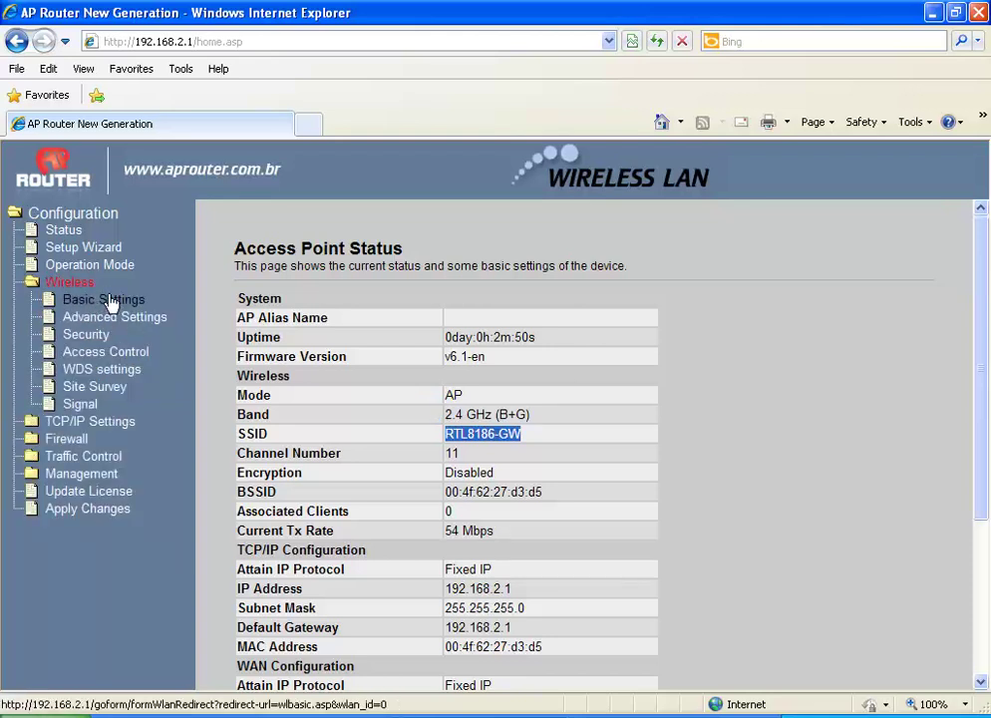
left_click(108, 302)
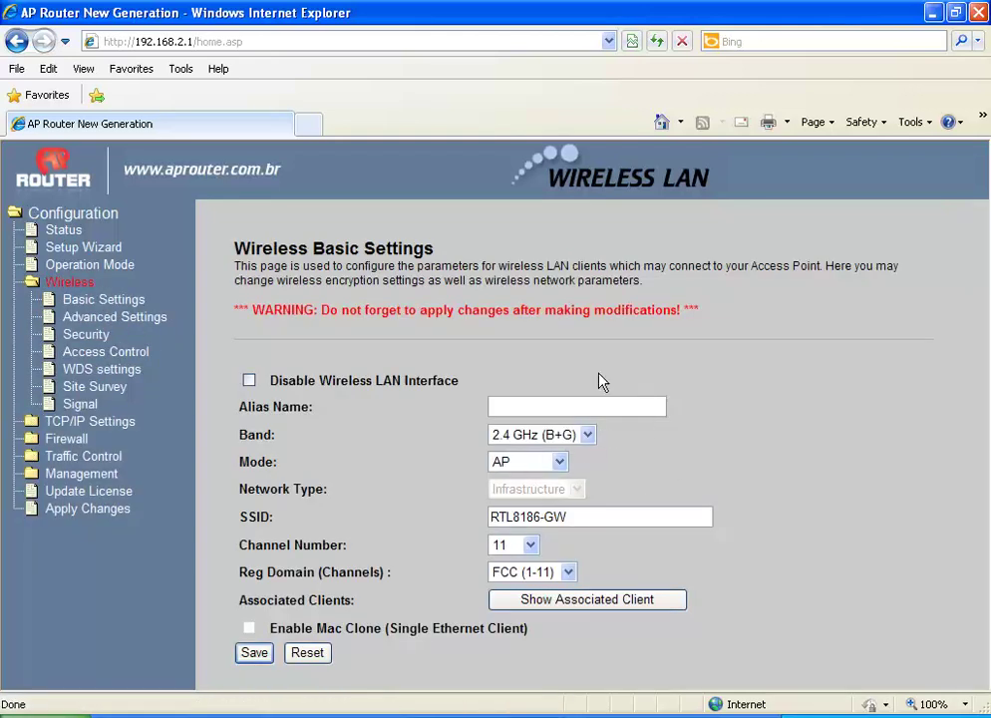
left_click(561, 463)
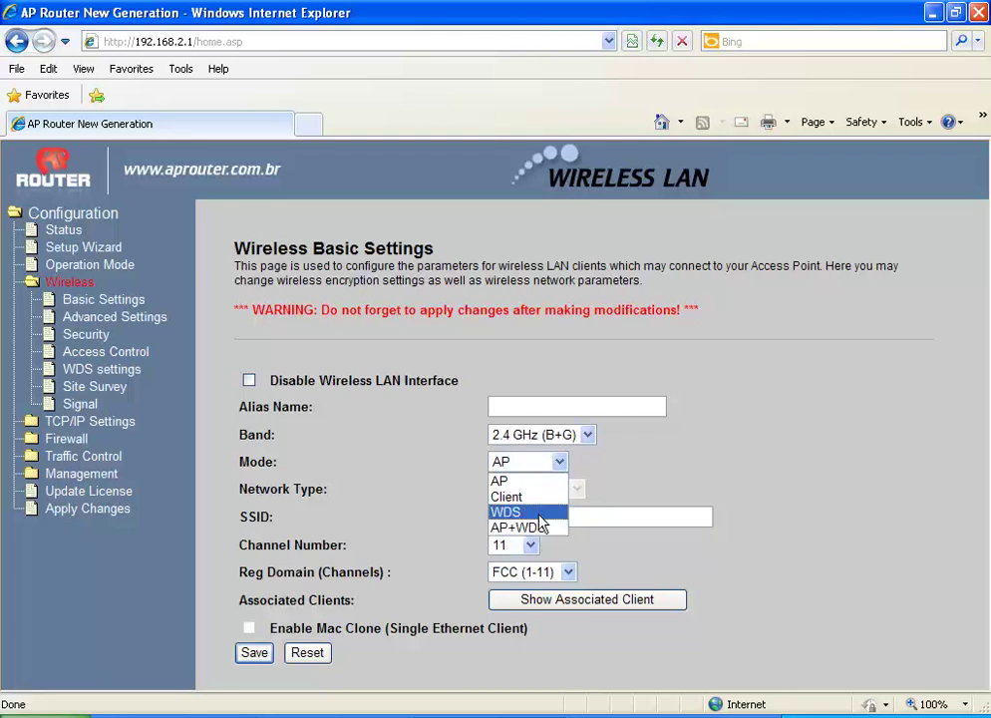
left_click(653, 486)
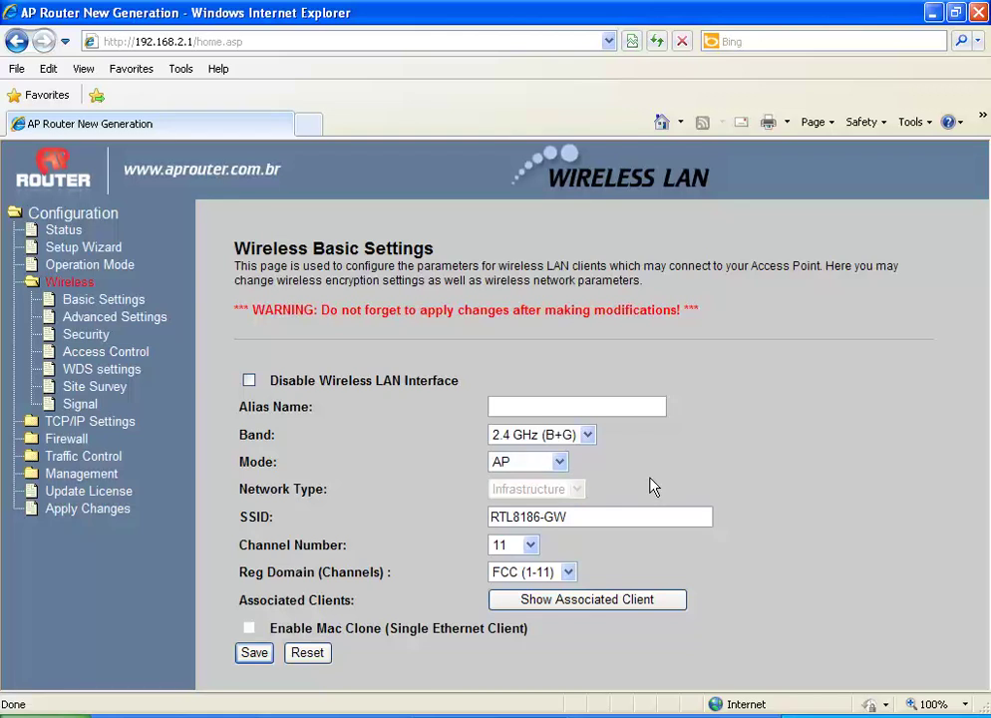
left_click(531, 546)
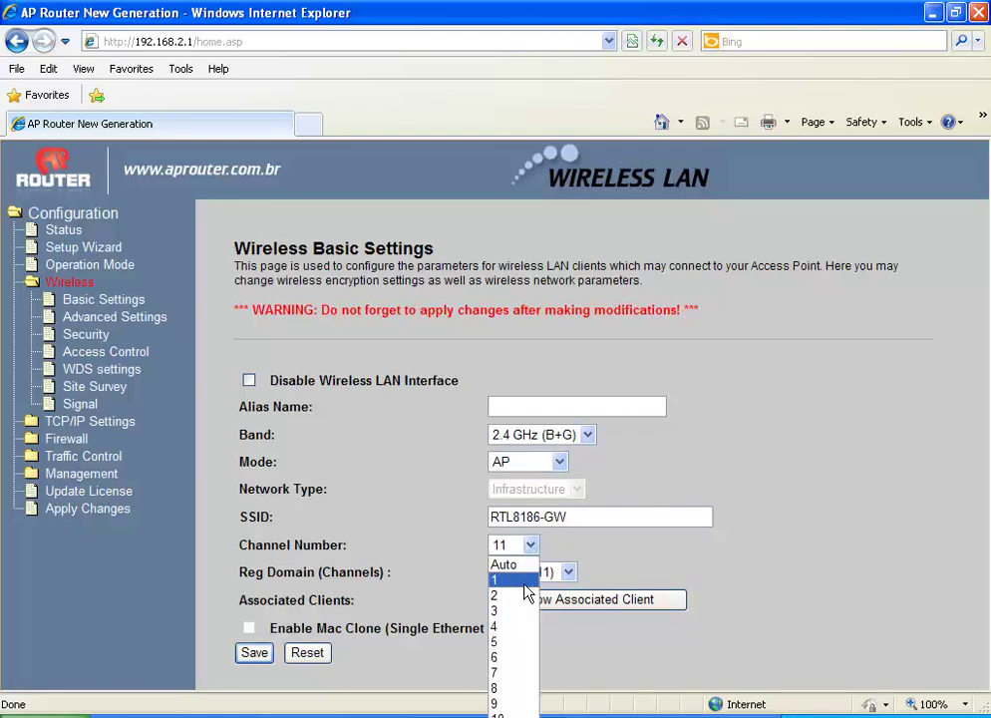
left_click(646, 570)
left_click(530, 545)
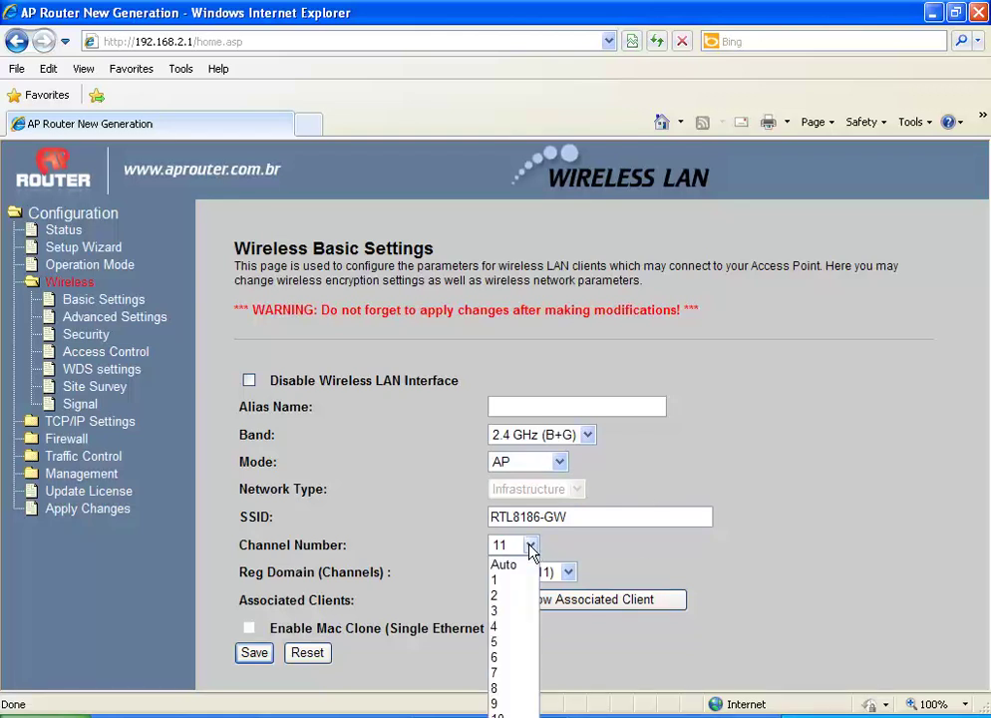
left_click(586, 686)
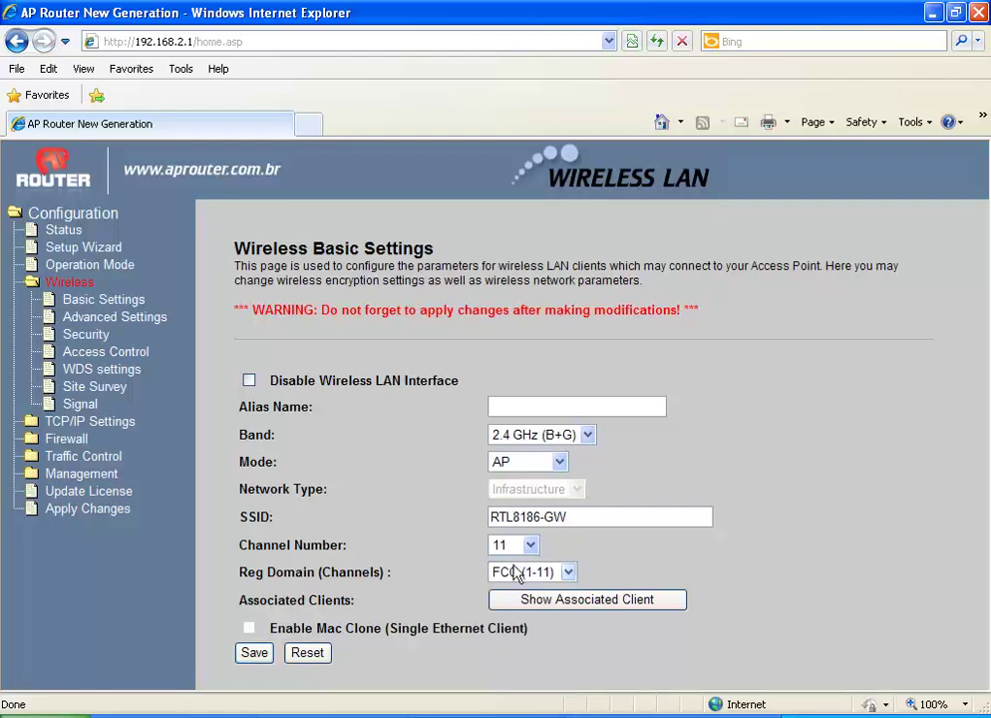
- Set the Reg Domain to ETSI (1-13), look over the channel options, and save the wireless basic settings
left_click(567, 573)
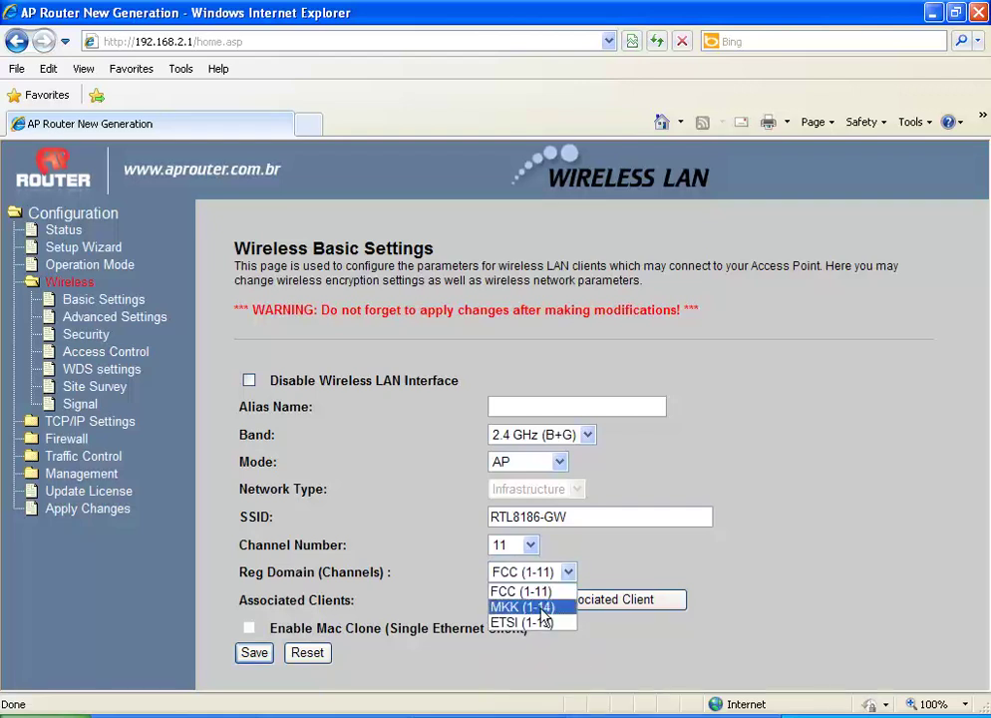
left_click(538, 623)
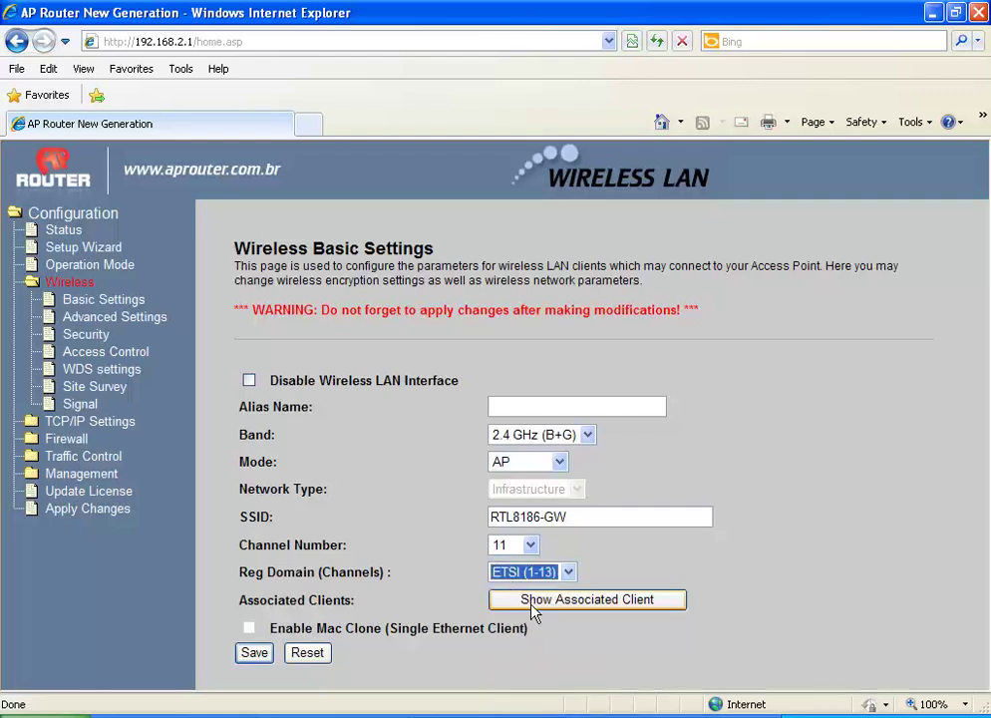
left_click(531, 546)
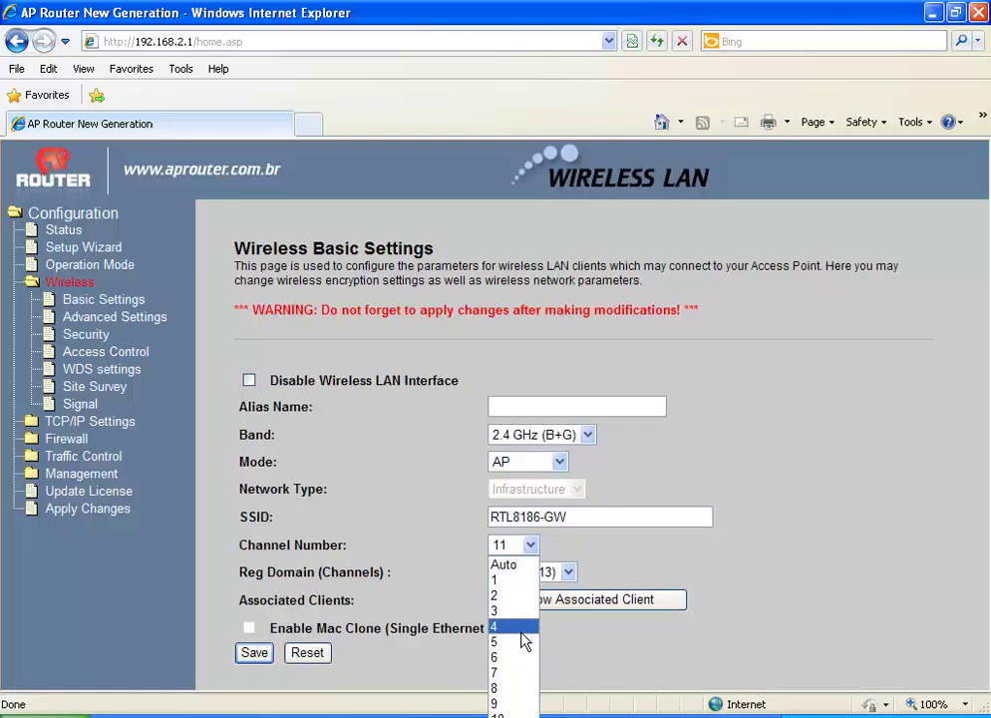
left_click(542, 570)
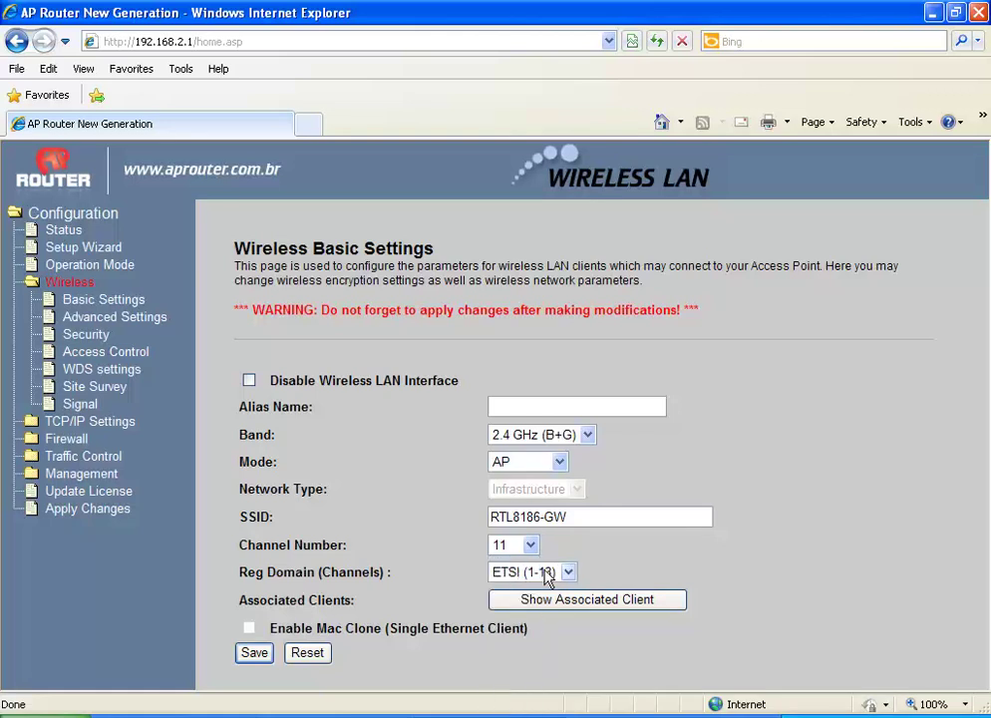
left_click(251, 654)
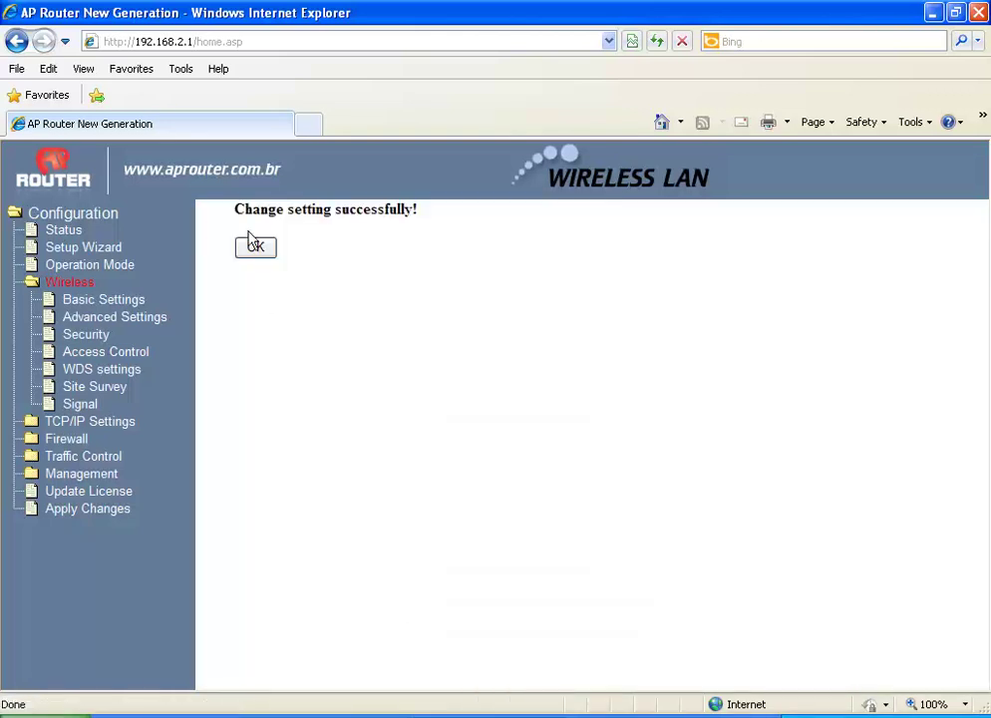
left_click(252, 245)
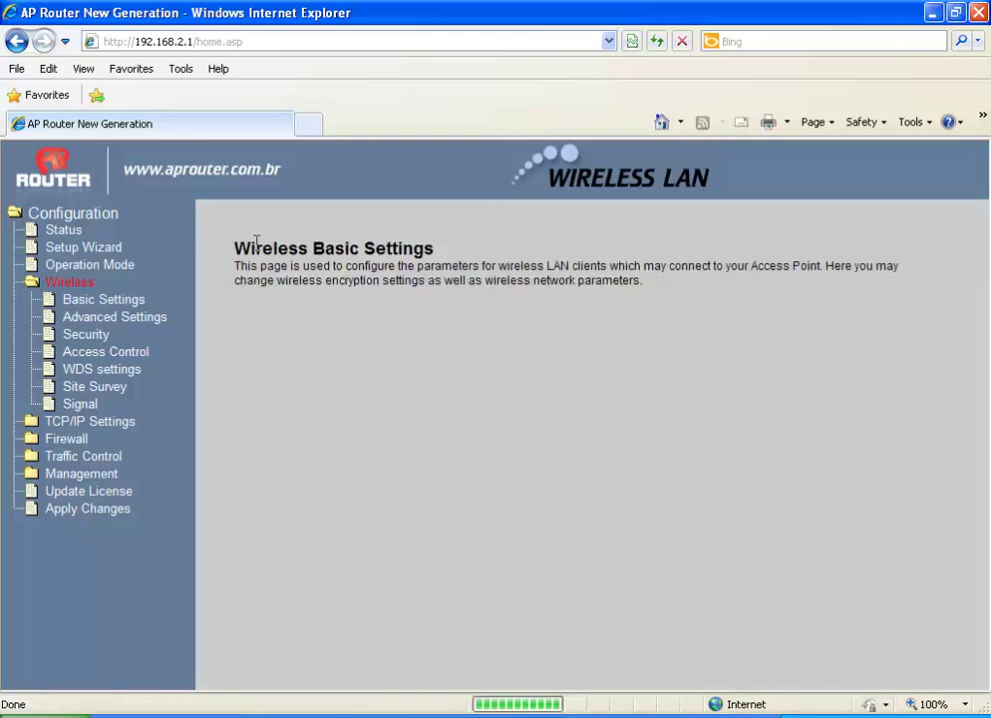
- Apply the saved modifications to the router and check its connection in the ping window
left_click(95, 512)
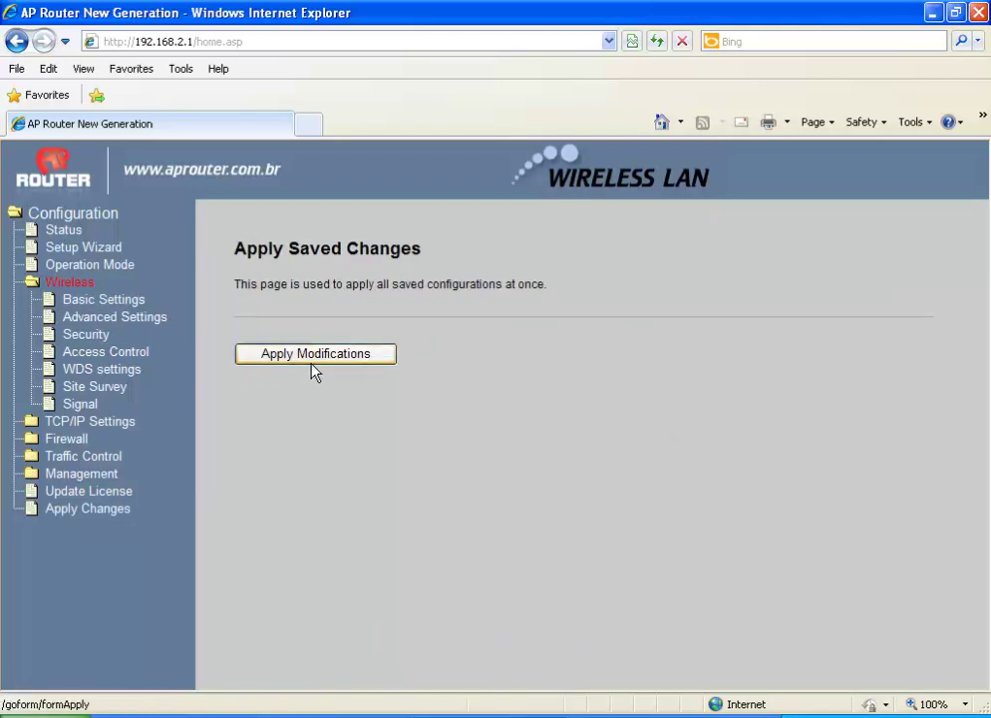
left_click(305, 356)
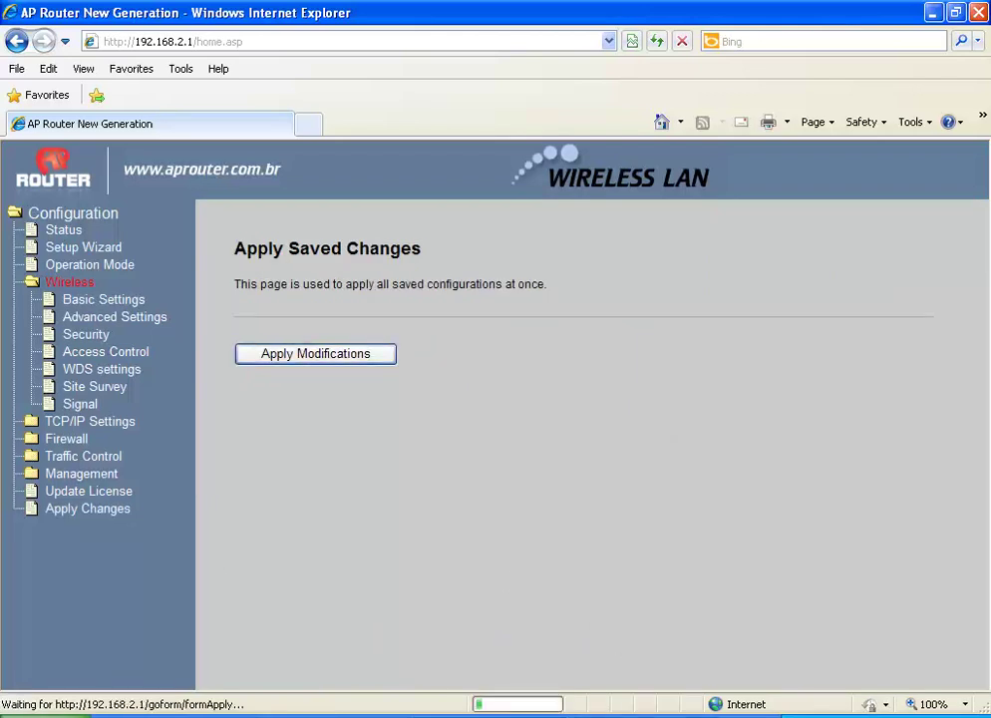
key("alt+Tab")
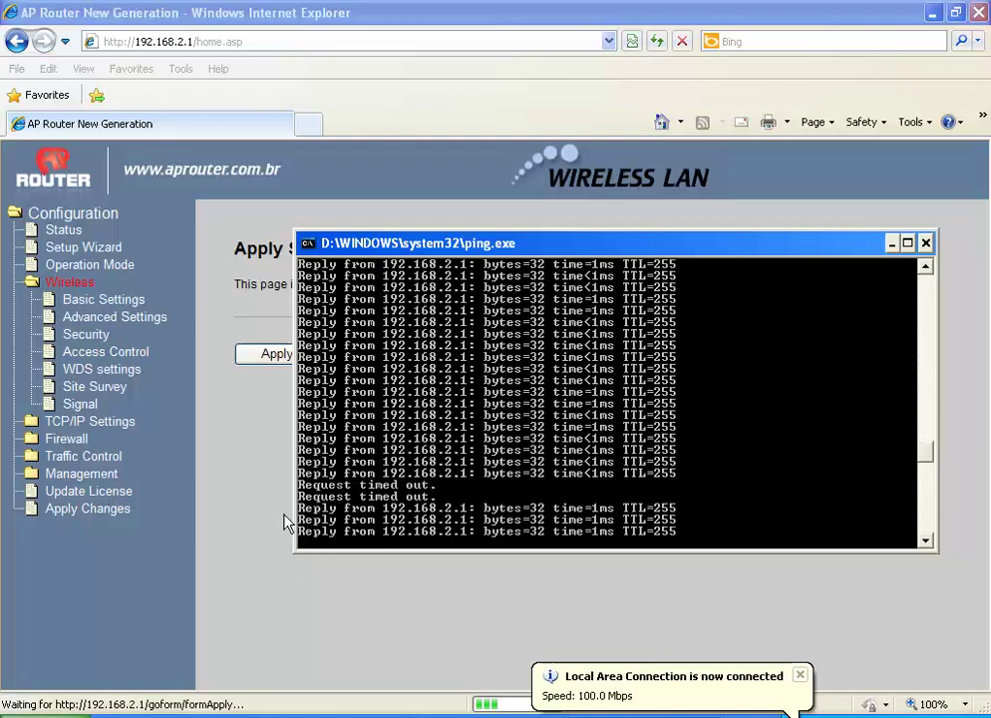
- Reopen the wireless basic settings, check the ping replies, and examine the channel numbers now available
left_click(115, 309)
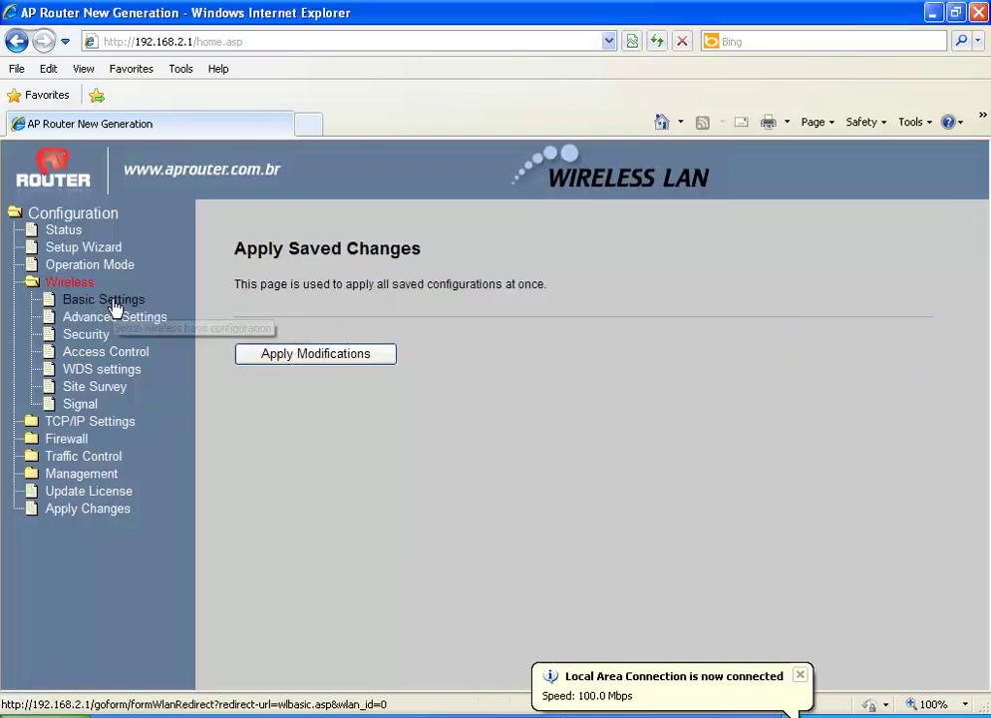
left_click(120, 303)
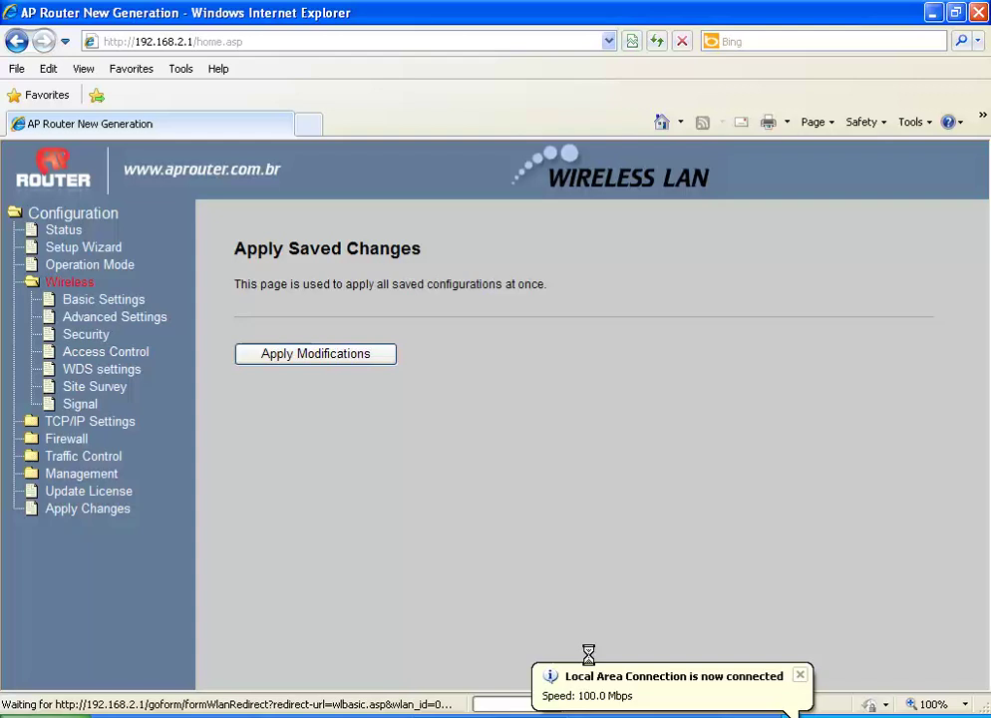
left_click(586, 714)
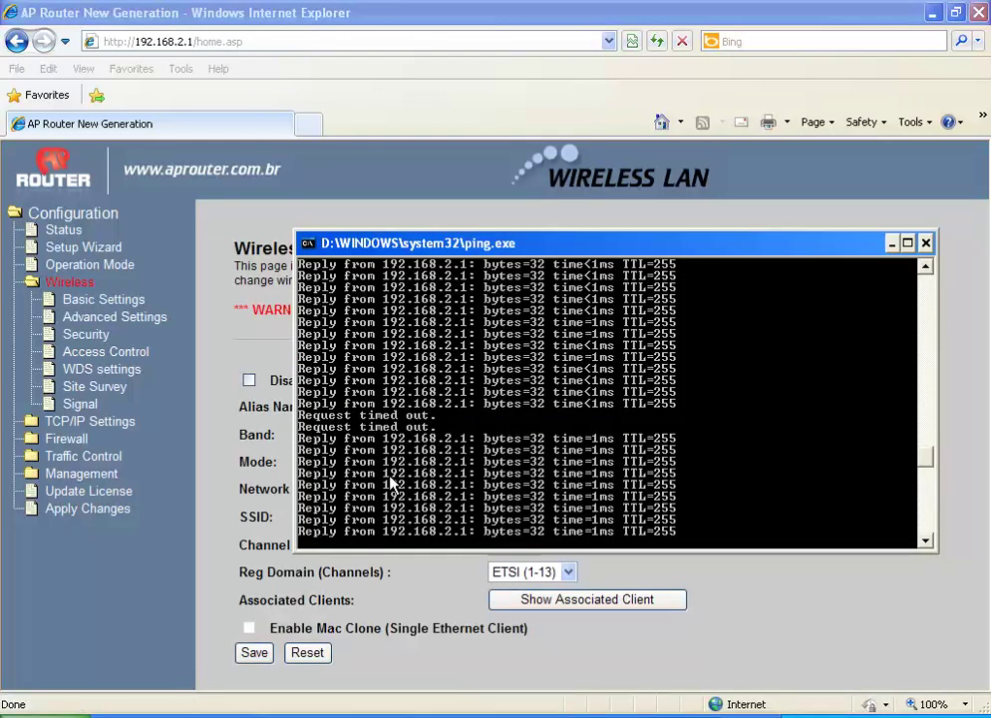
left_click(427, 606)
left_click(530, 546)
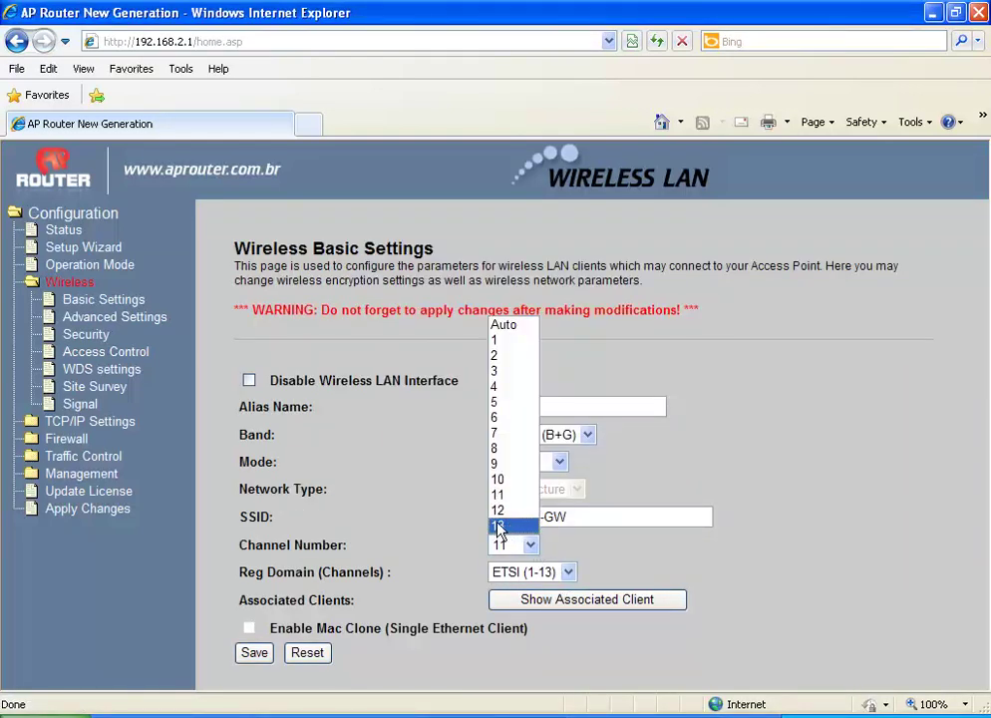
left_click(563, 542)
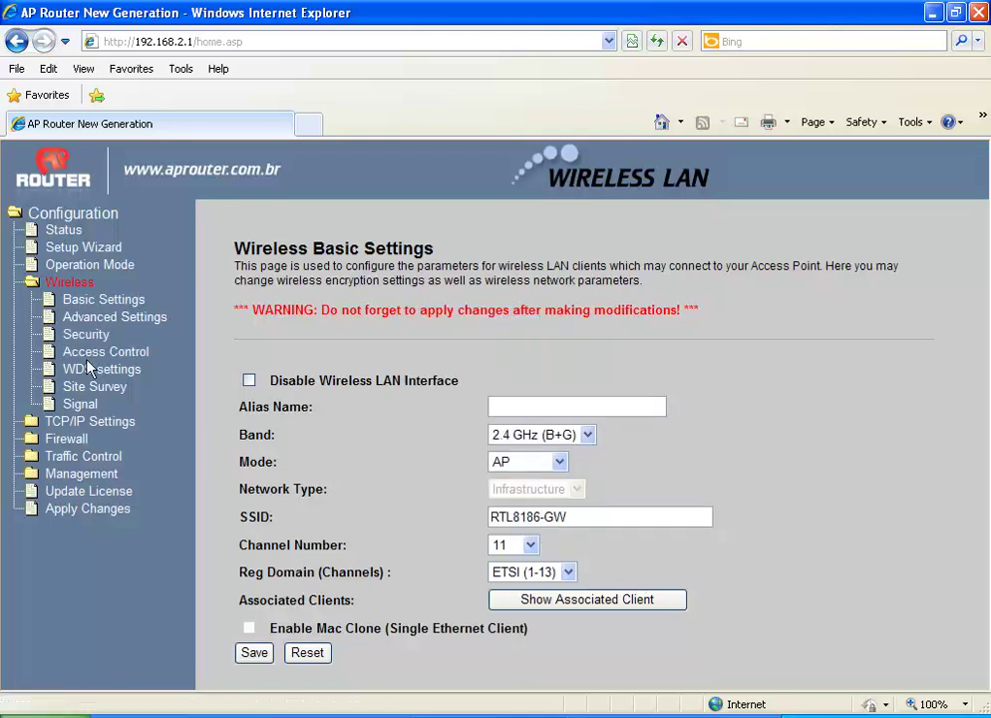
- Set TX Power (CCK) to 26dbm(400mW) in the wireless advanced settings and save
left_click(106, 319)
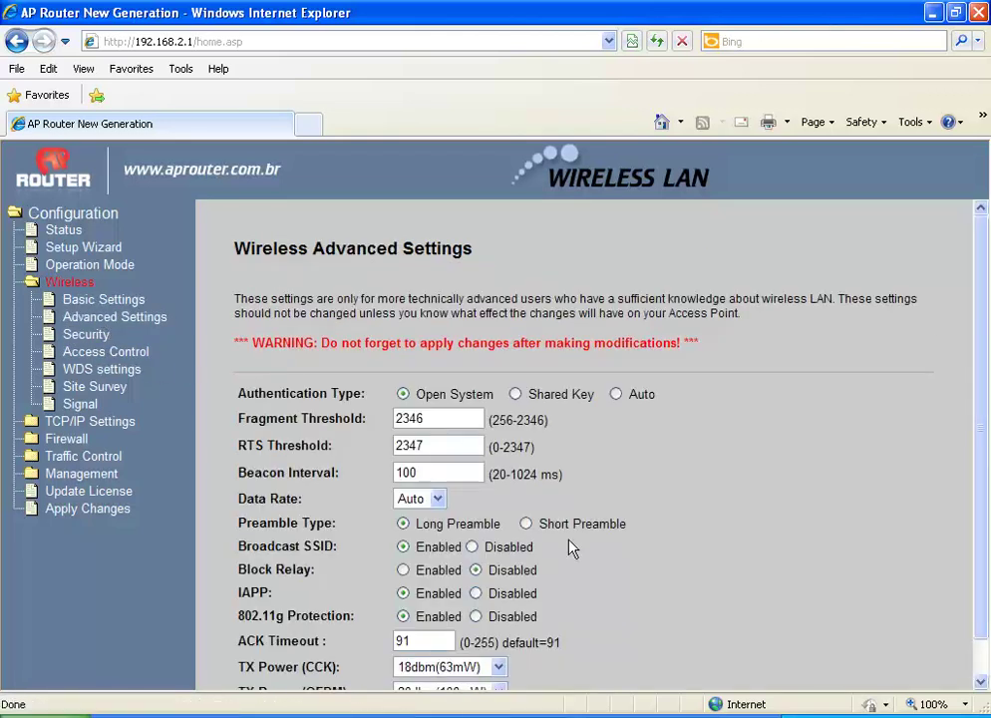
scroll(558, 593, "down", 1)
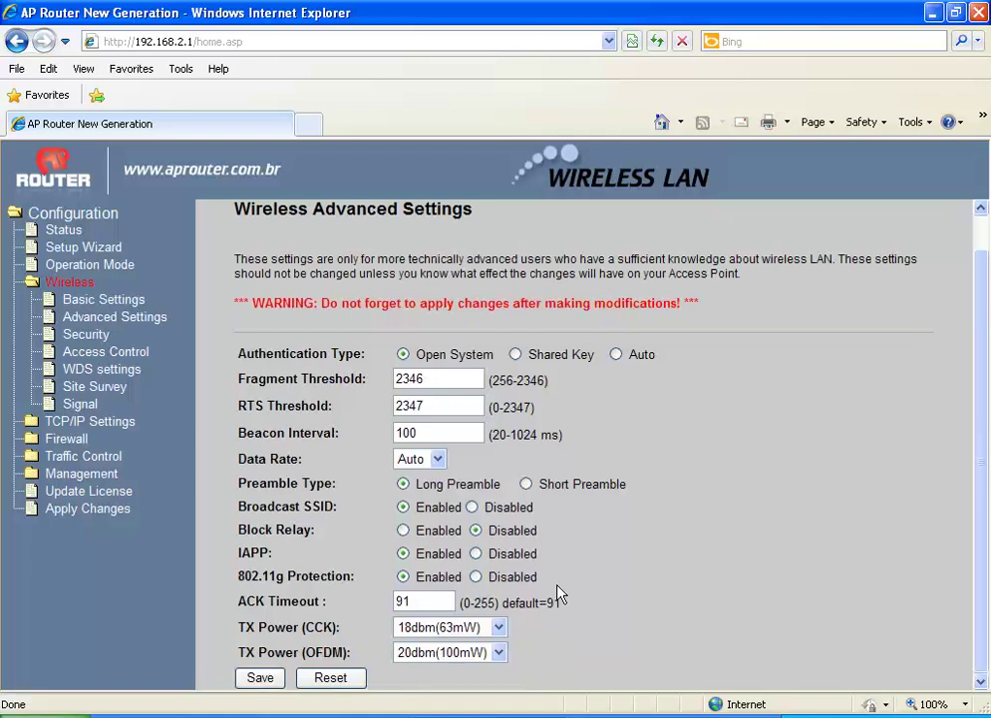
left_click(501, 627)
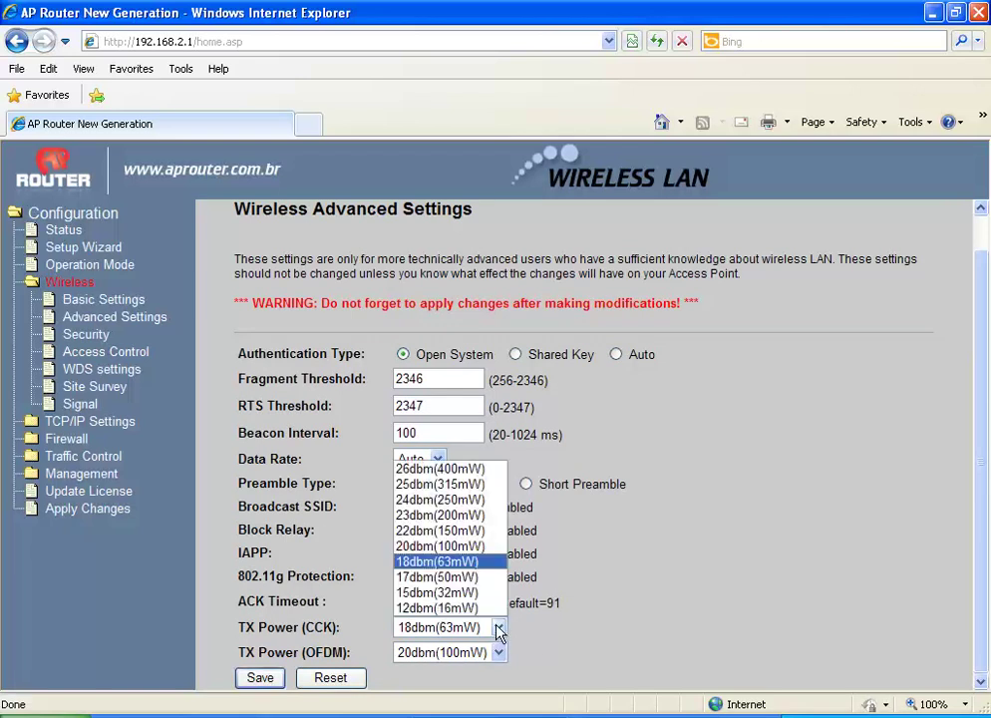
left_click(447, 471)
left_click(254, 680)
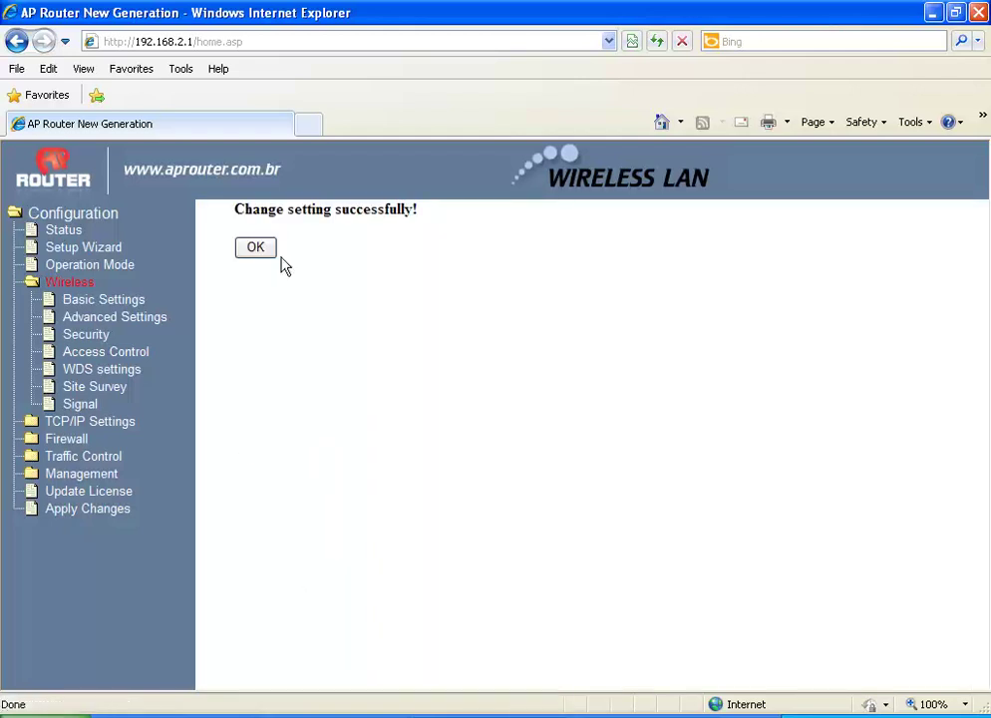
- Acknowledge the saved advanced settings, apply the modifications to the router, and check its connection in the ping window
left_click(273, 253)
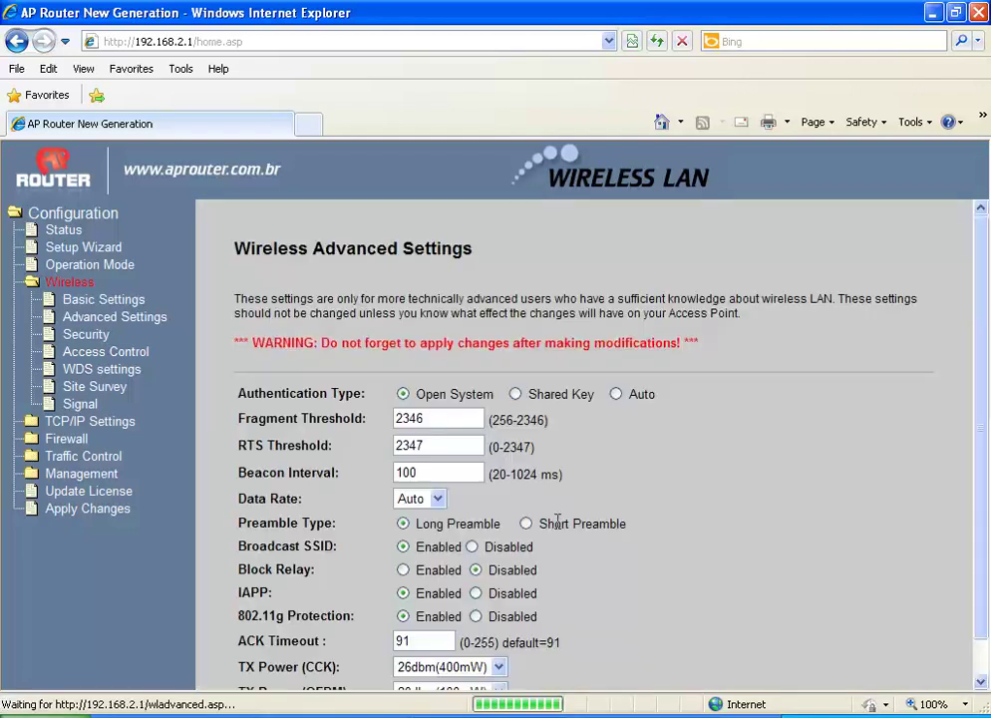
scroll(670, 615, "down", 1)
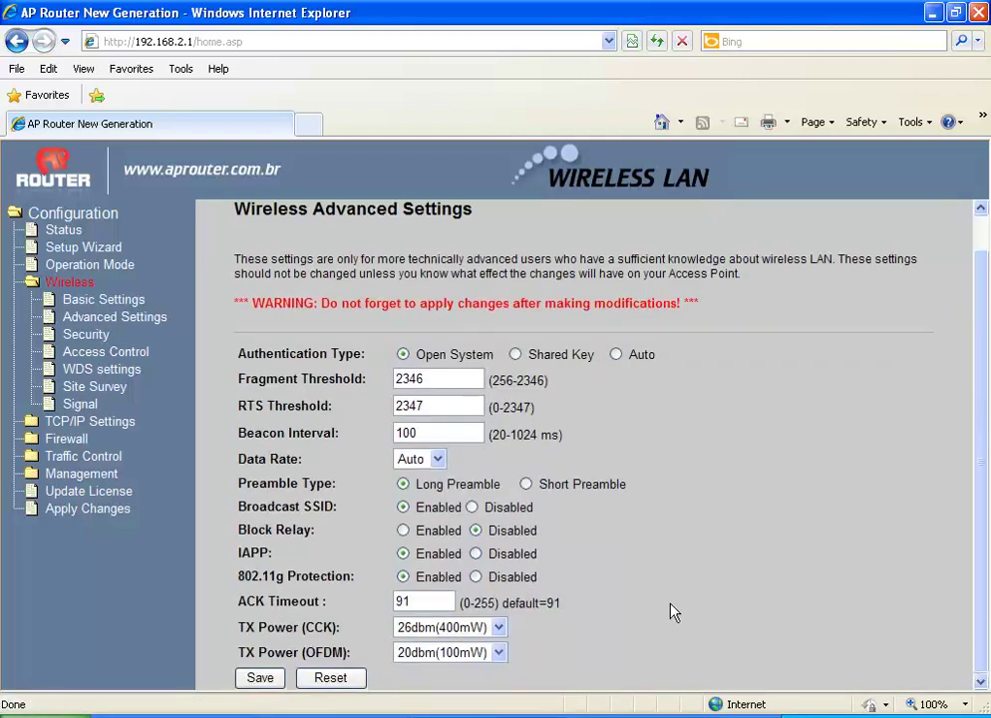
left_click(104, 509)
left_click(279, 357)
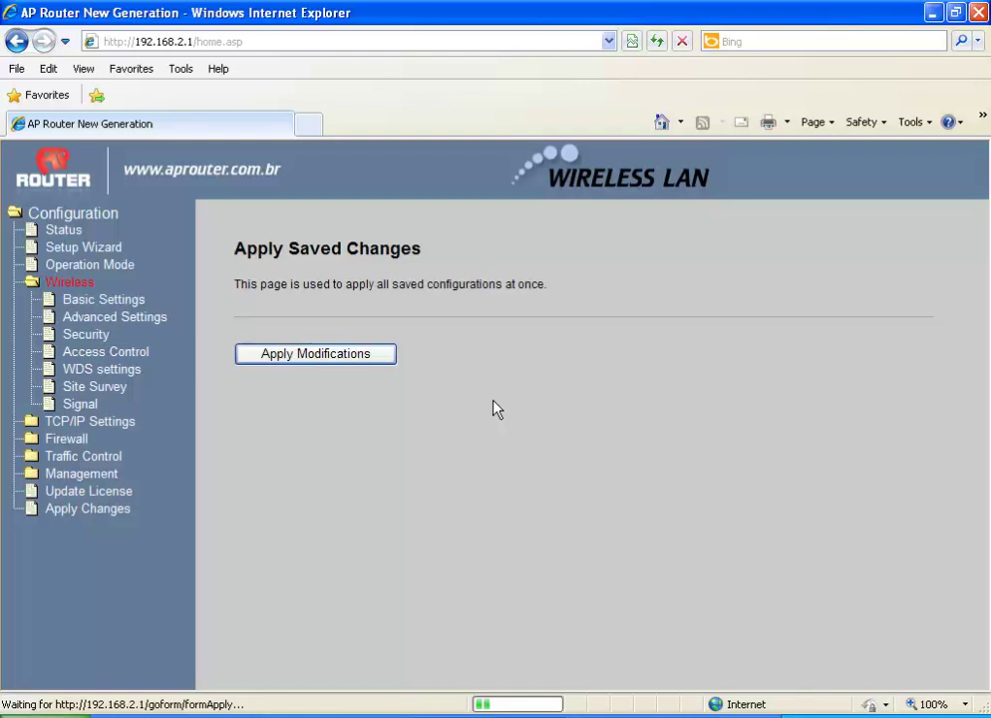
key("alt+Tab")
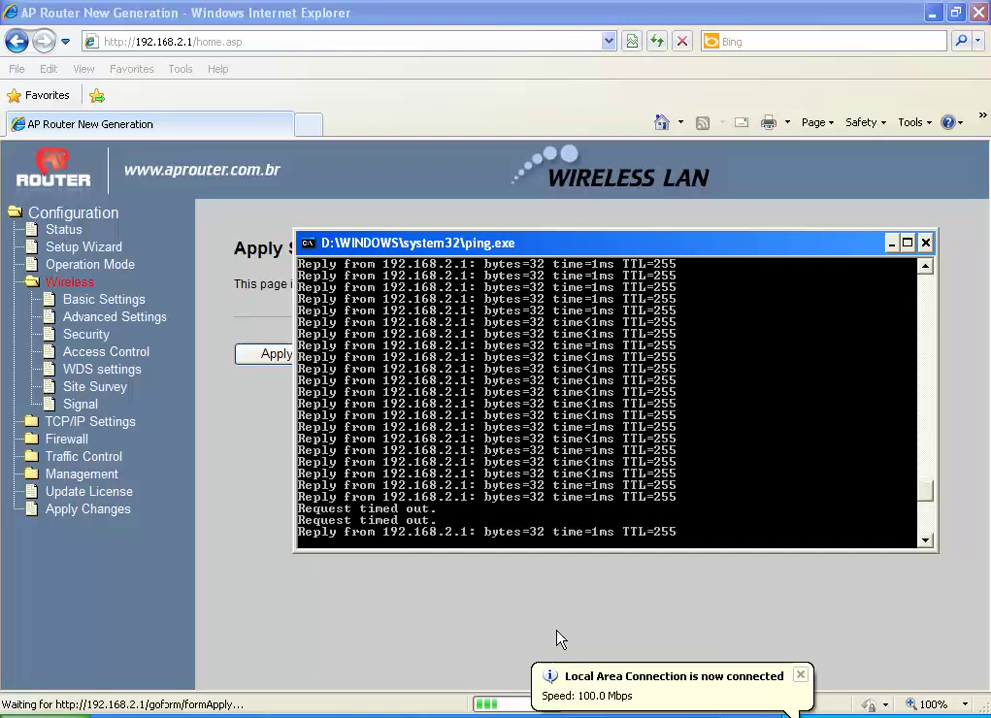
- Review the access point status and the TX Power values in the wireless advanced settings, ending on the status page
left_click(67, 229)
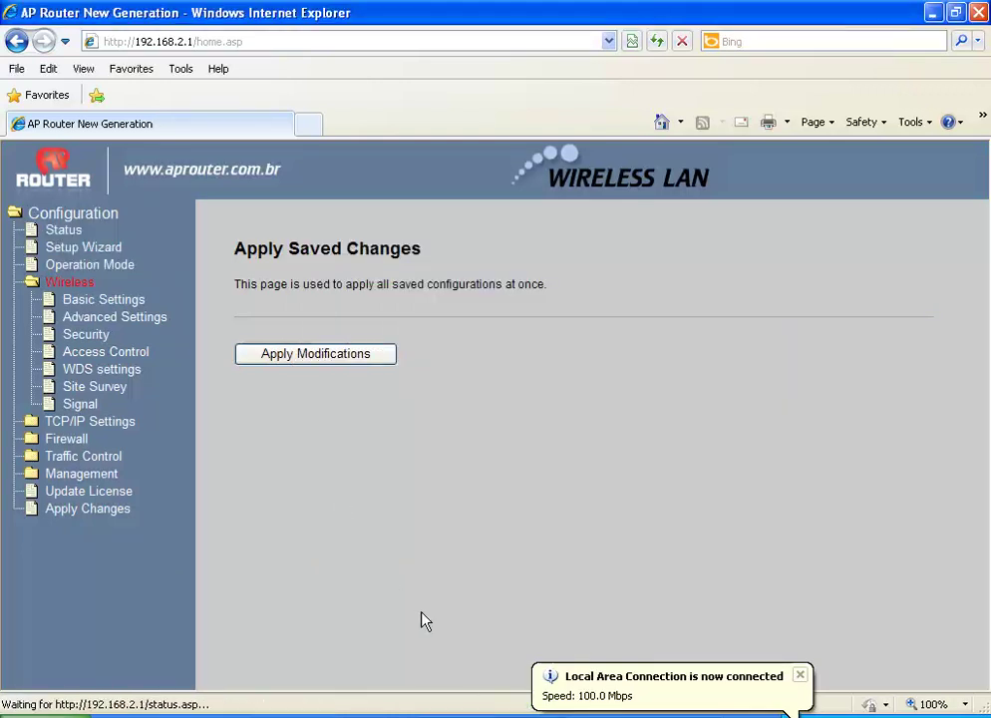
left_click(67, 231)
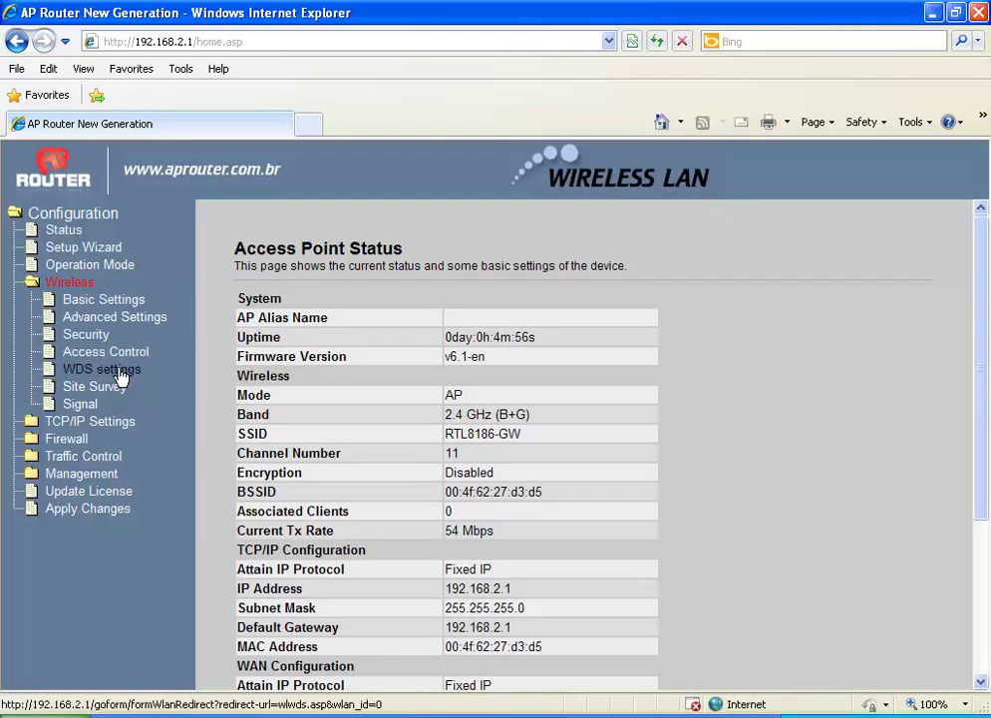
left_click(135, 321)
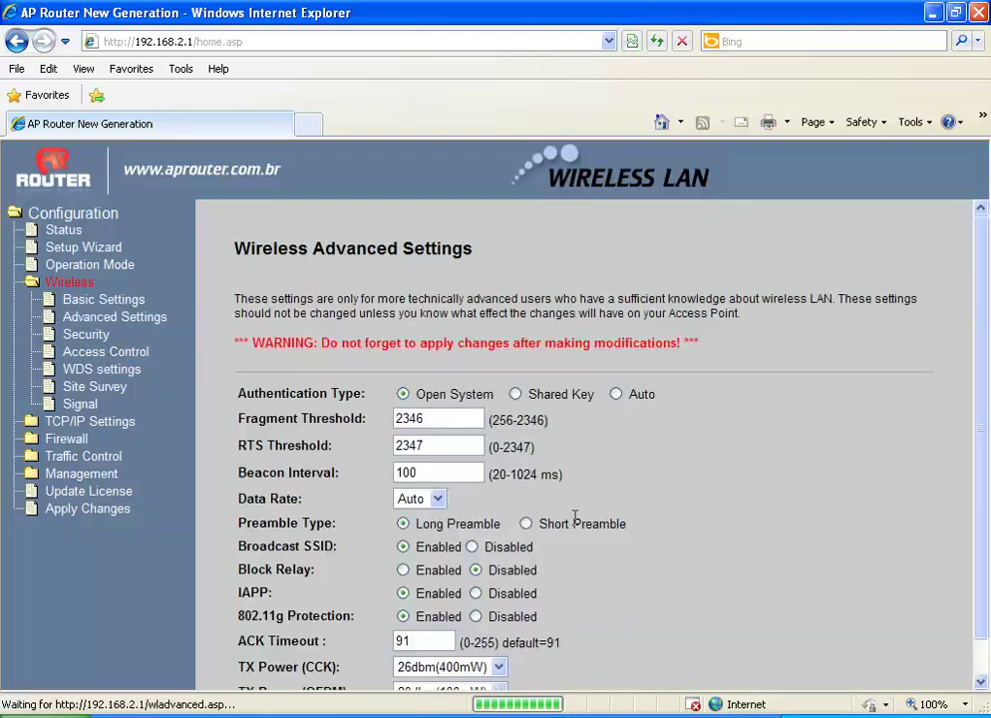
scroll(559, 550, "down", 2)
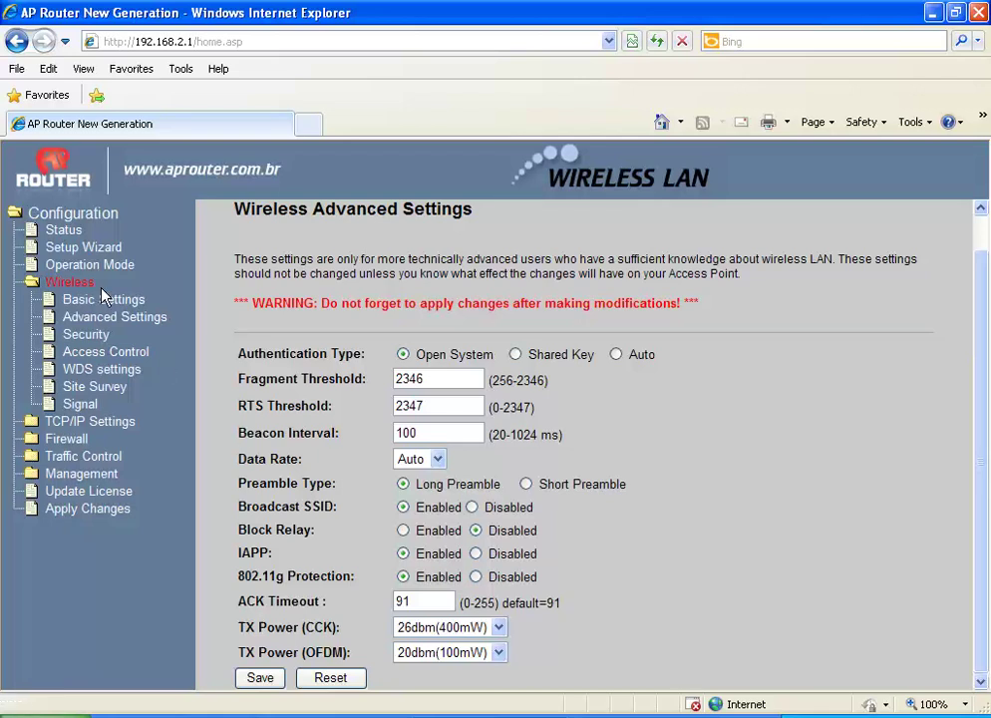
left_click(66, 229)
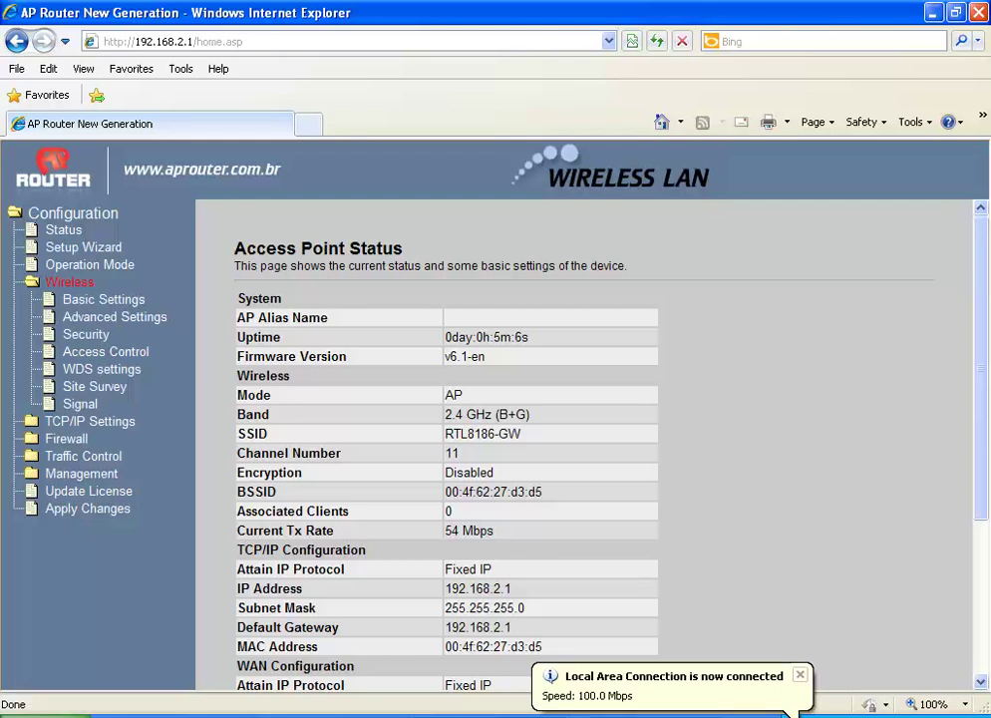
- Set the Local Area Connection's TCP/IP address to 192.168.1.99 with default gateway 192.168.1.6
left_click(788, 703)
left_click(376, 523)
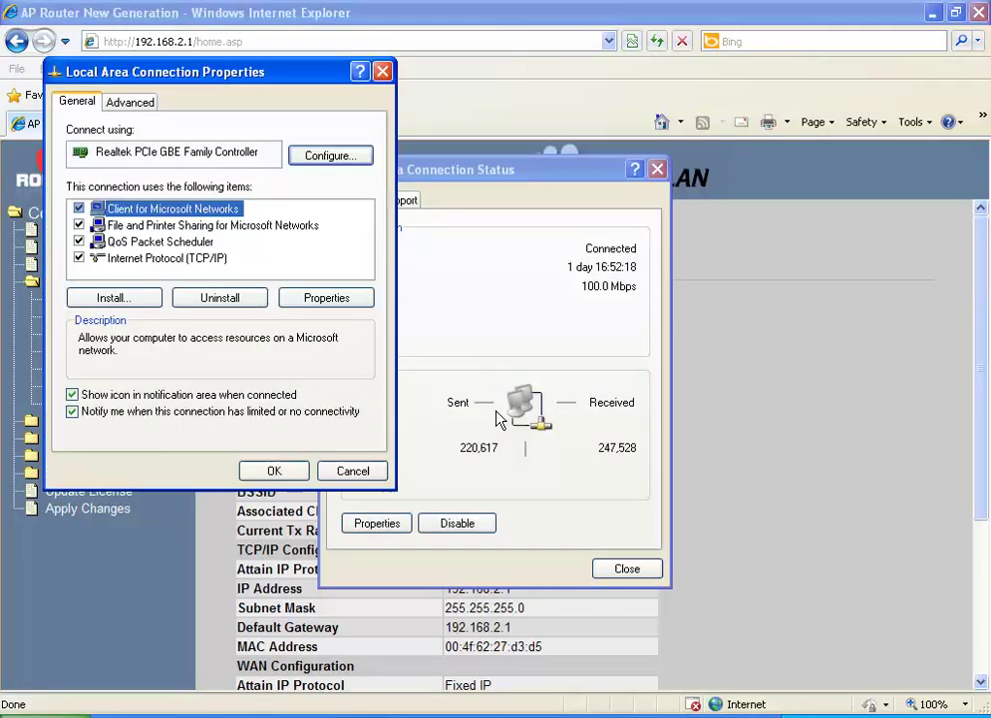
double_click(165, 257)
double_click(353, 305)
type("192 . 168 . 1 . 99")
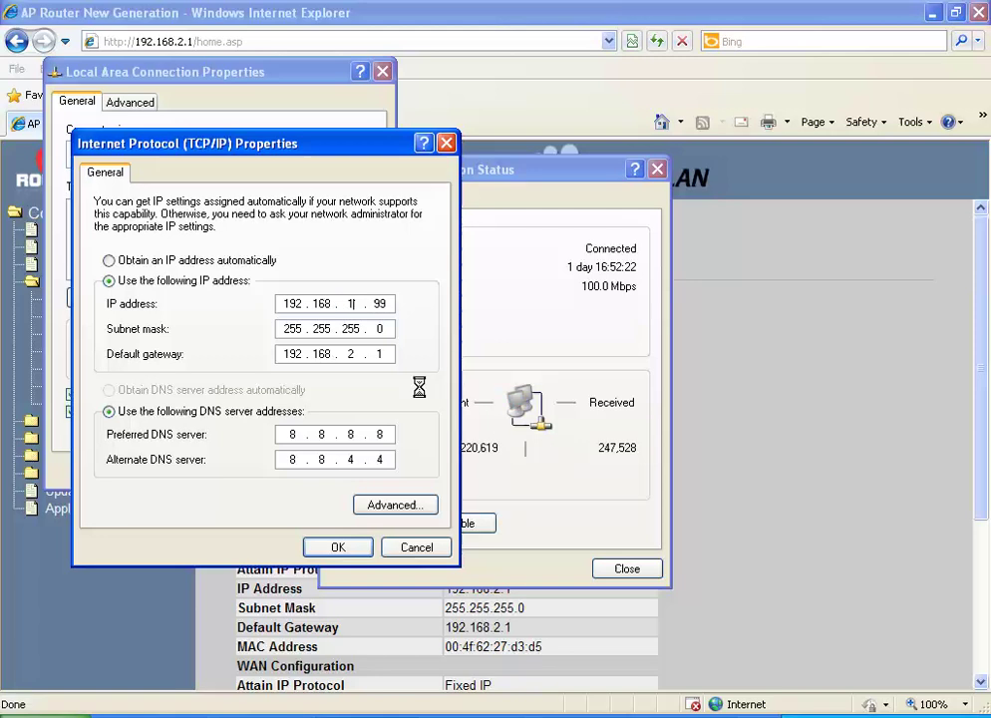
double_click(351, 354)
type("1")
double_click(380, 354)
type("6")
left_click(344, 552)
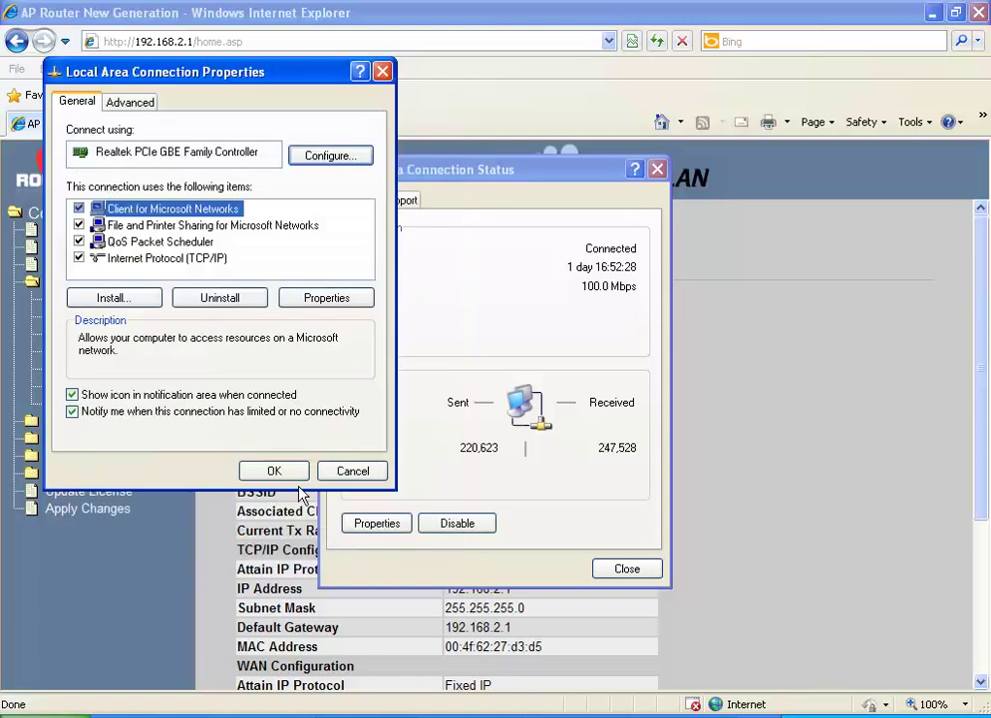
left_click(632, 572)
- Browse to the device's upgrade page at 192.168.1.6 and bring up the ping window to check the connection
left_click(505, 40)
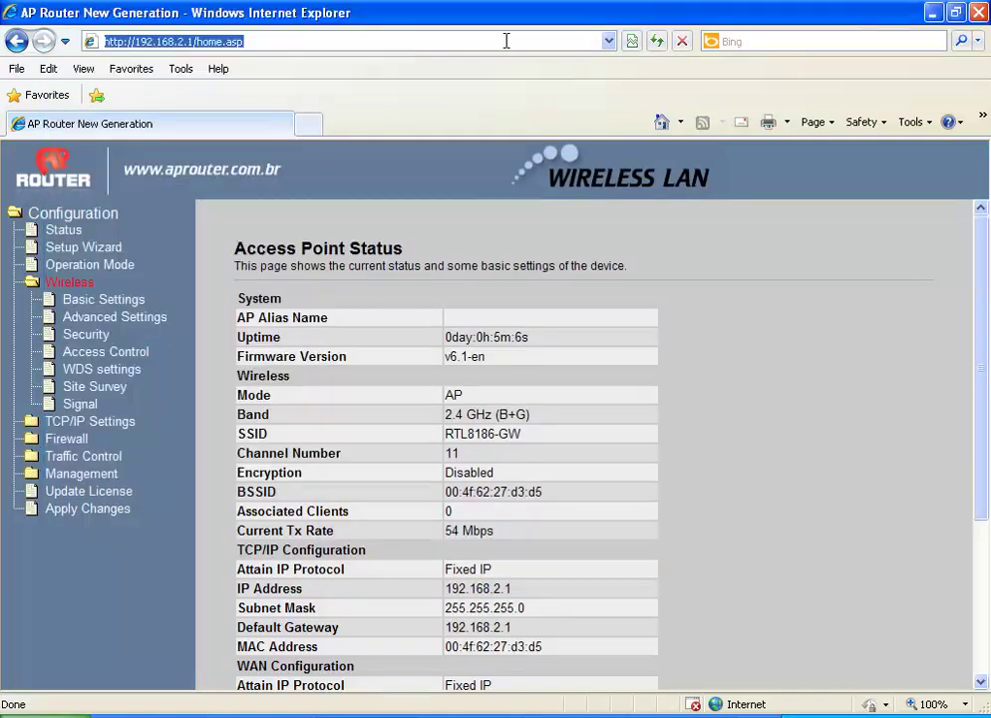
type("192.168.1.")
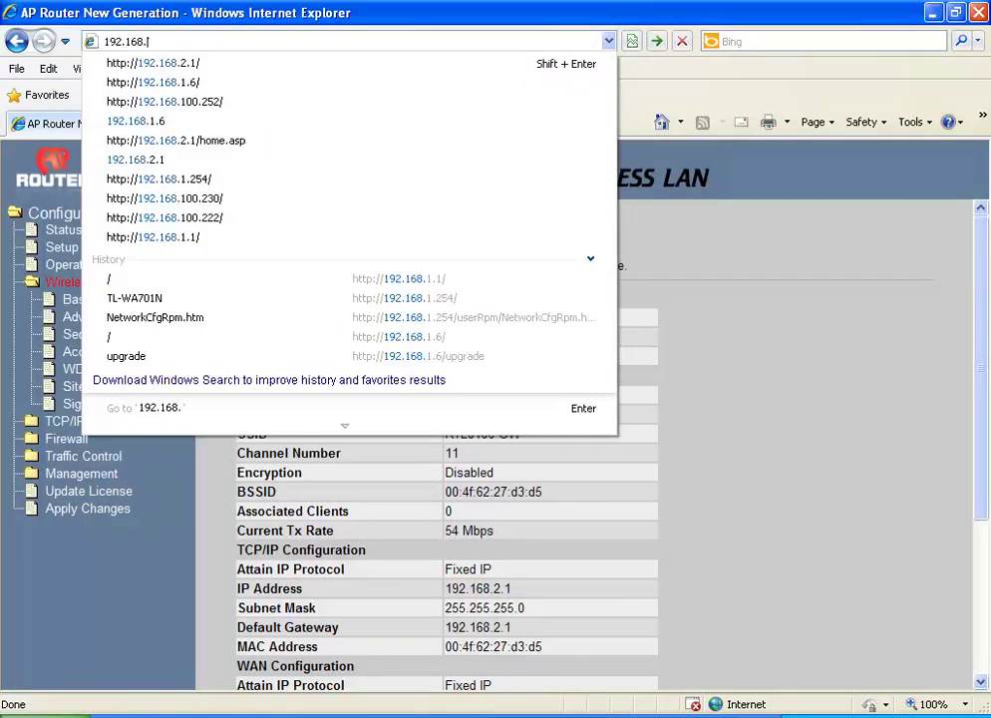
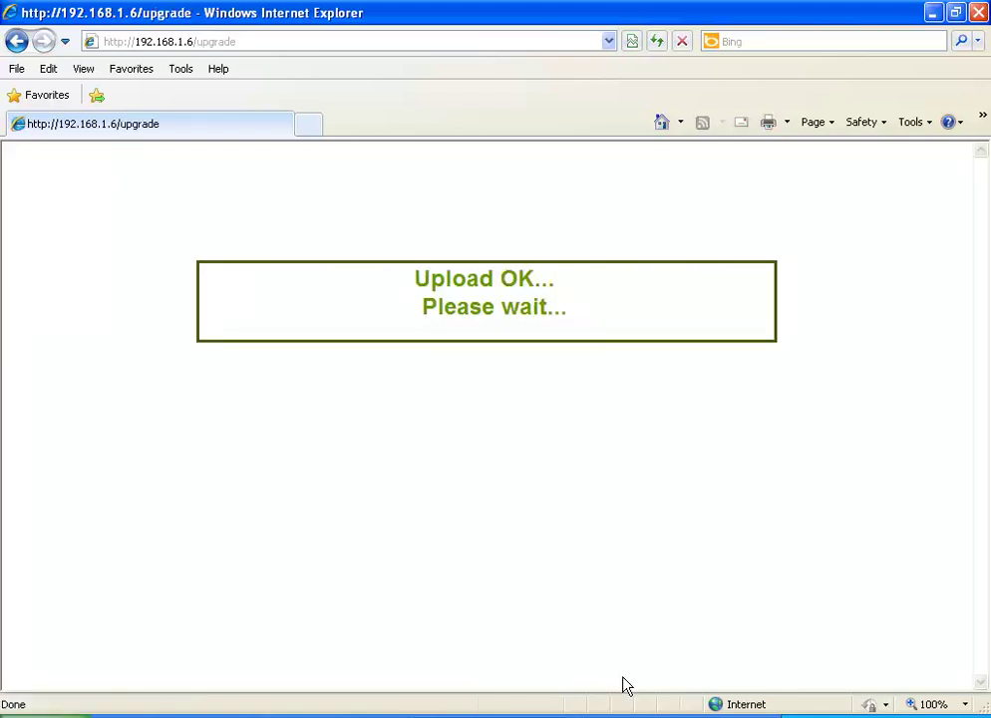
key("alt+Tab")
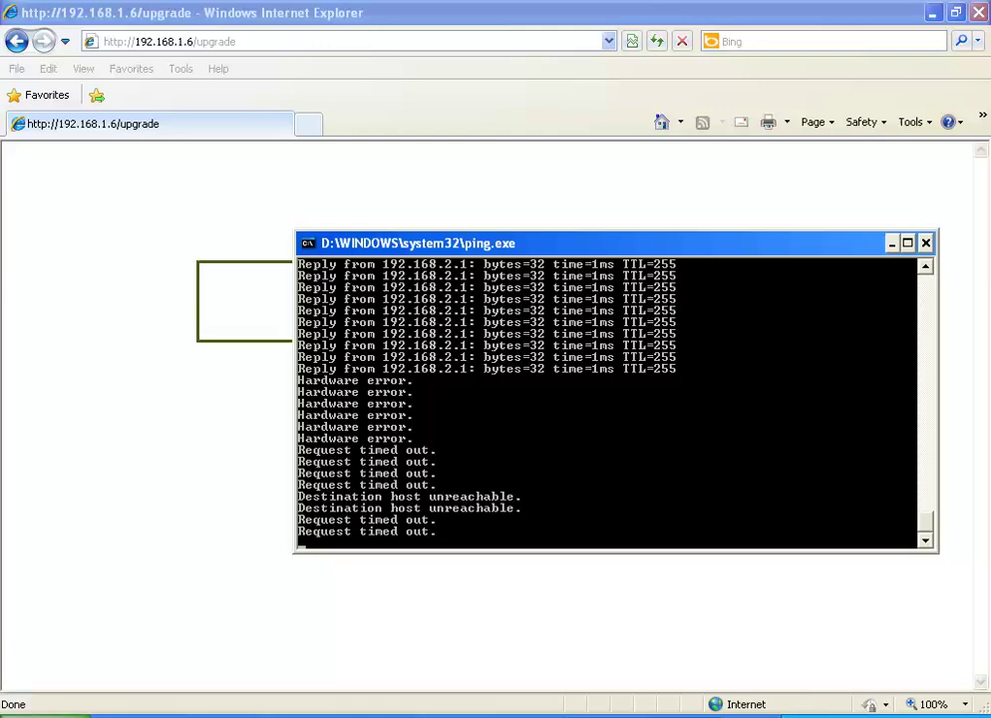
- Set the Local Area Connection's TCP/IP address to 192.168.100.99 with default gateway 192.168.100.252
left_click(808, 717)
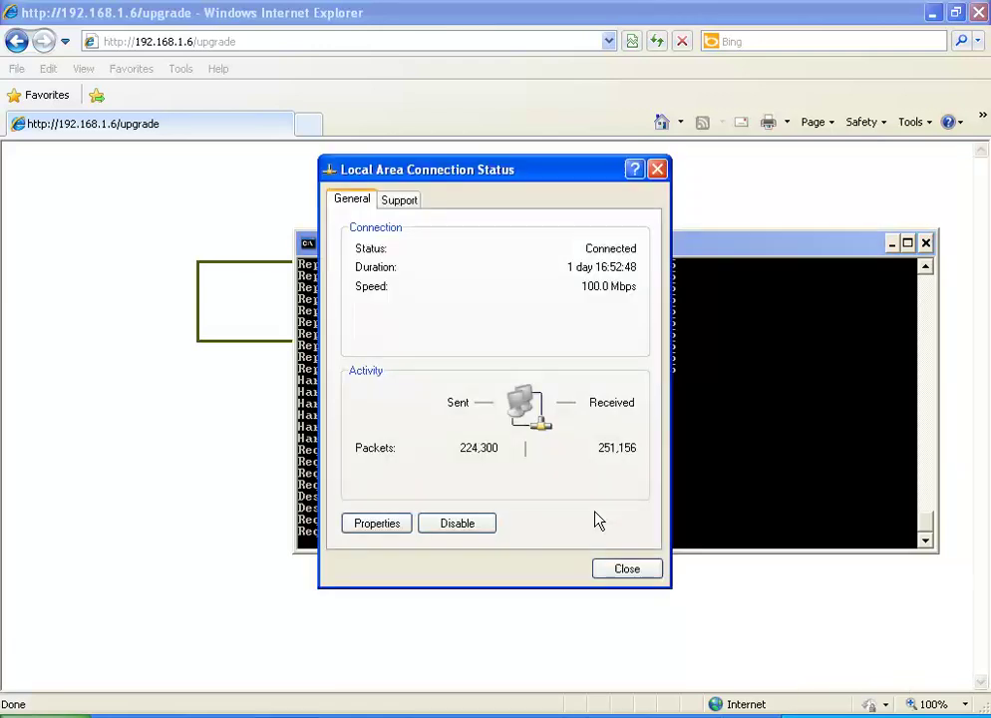
left_click(403, 530)
double_click(286, 343)
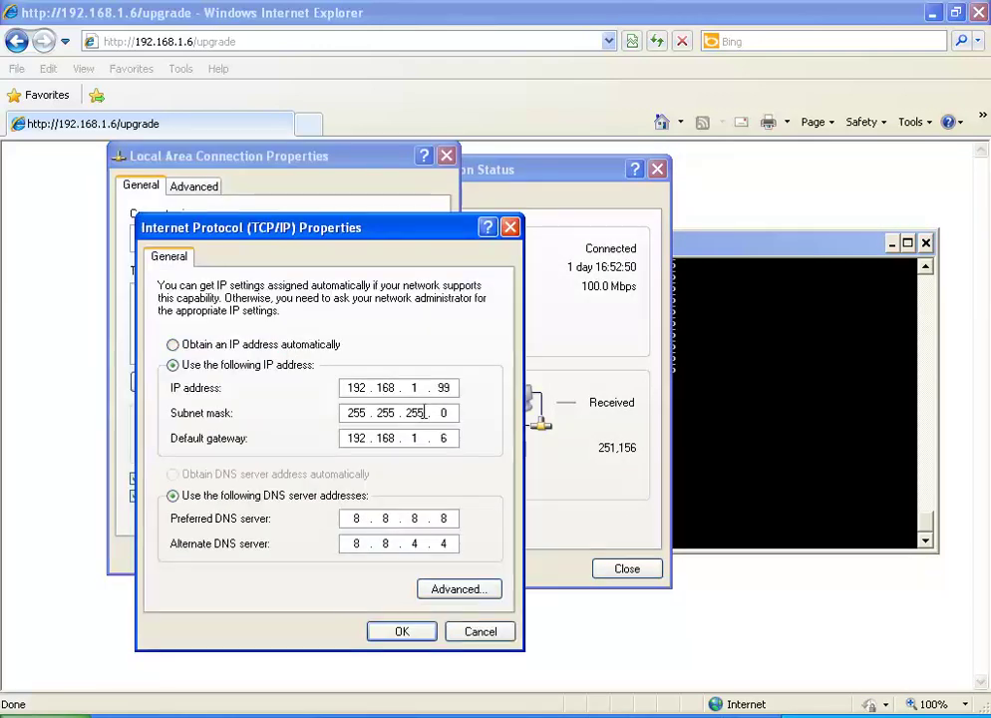
left_click(417, 388)
type("00")
left_click(426, 439)
left_click(424, 439)
type("00 . ")
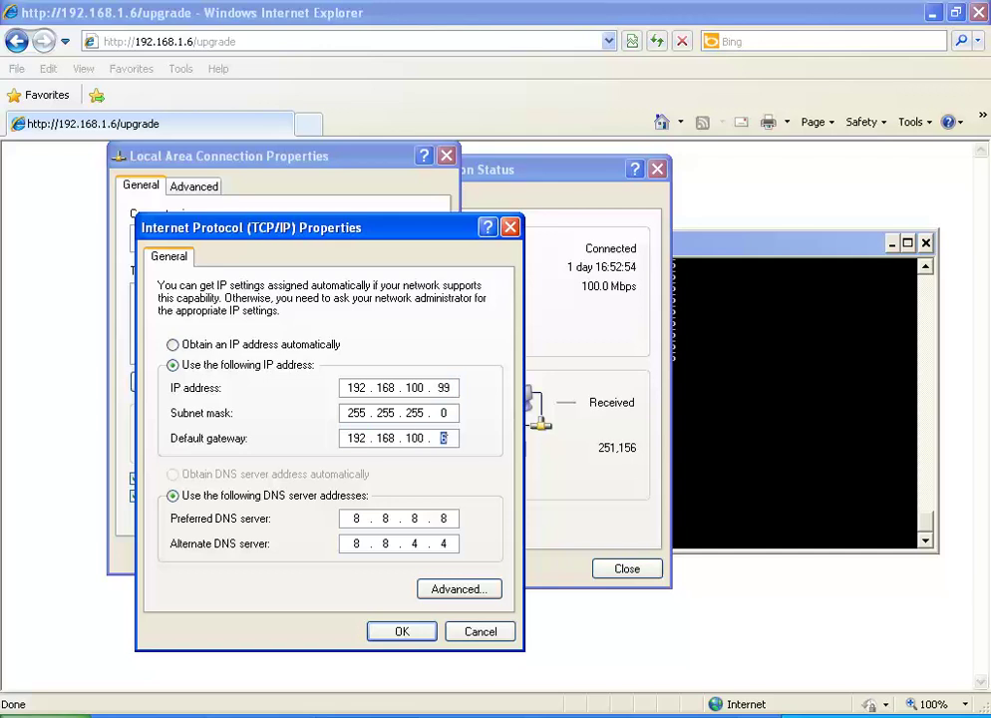
type("252")
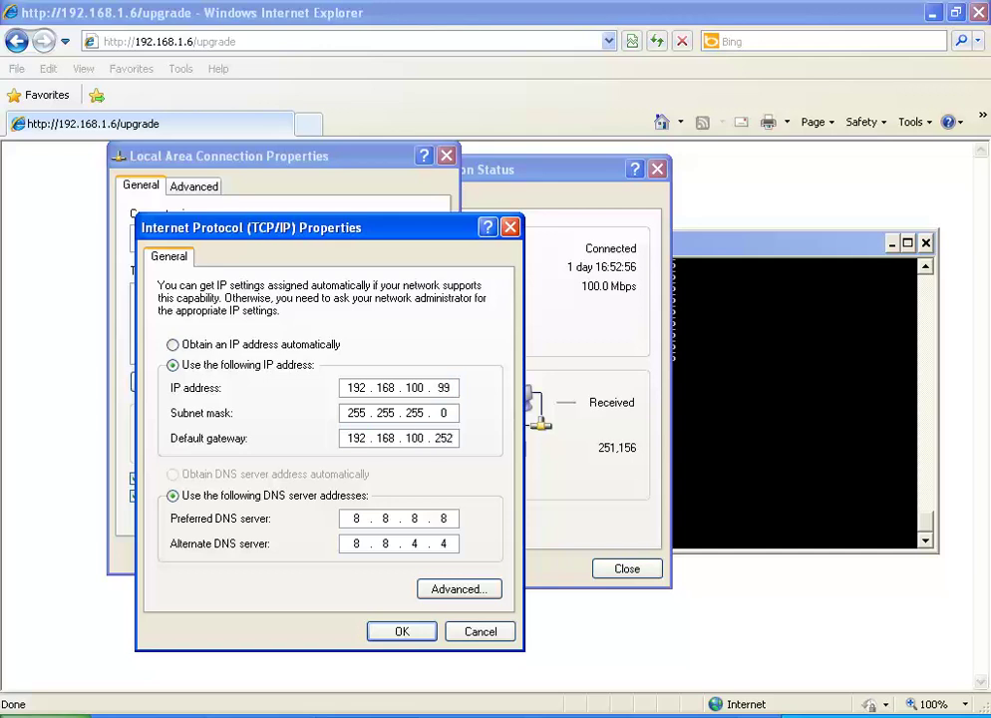
left_click(400, 632)
left_click(349, 556)
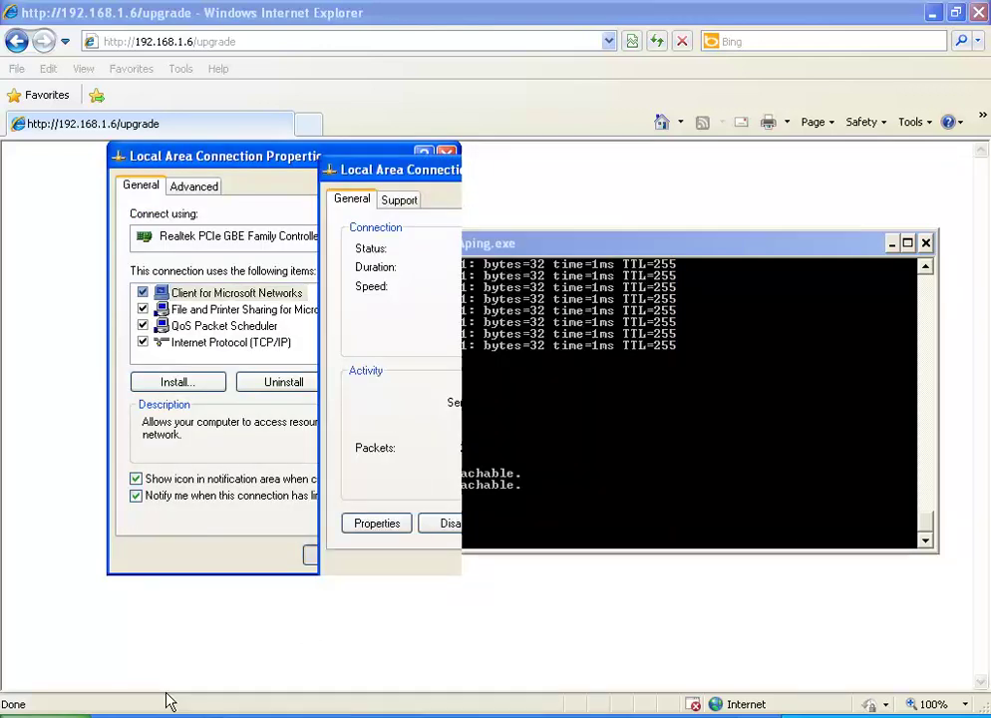
- Start a continuous ping to 192.168.100.252 from the Run dialog's command history
key("super")
left_click(274, 641)
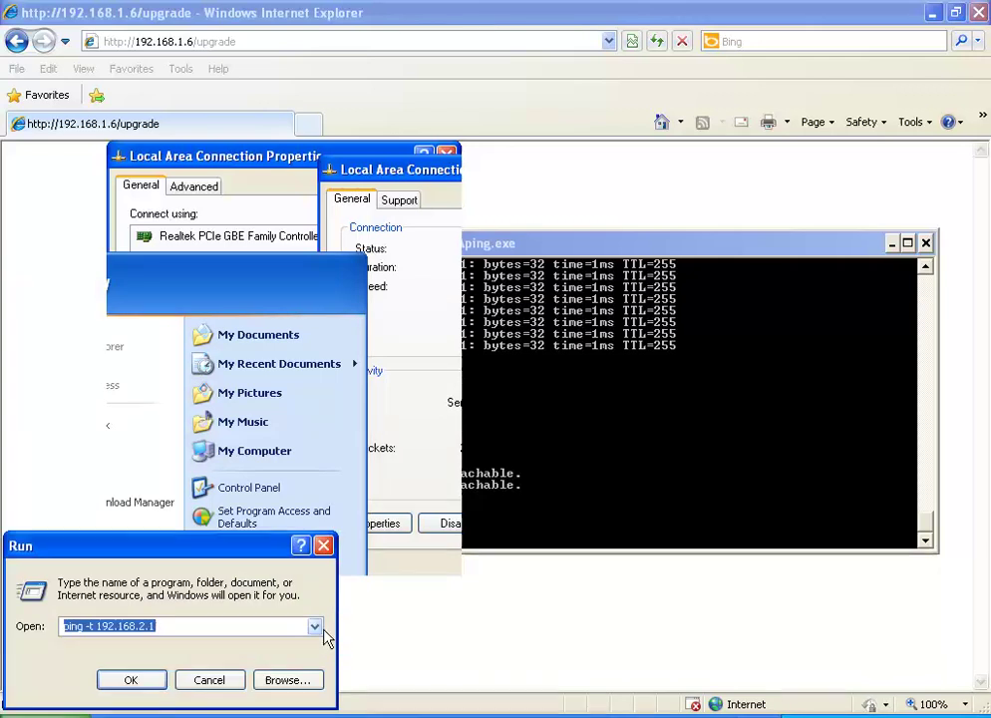
left_click(314, 626)
left_click(175, 412)
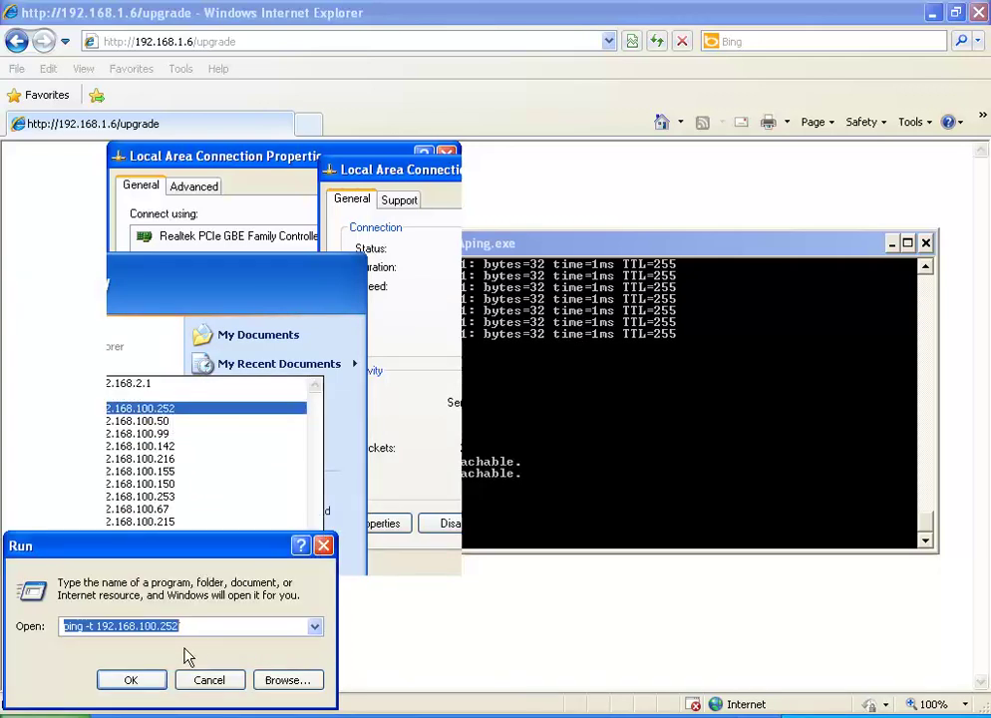
left_click(143, 683)
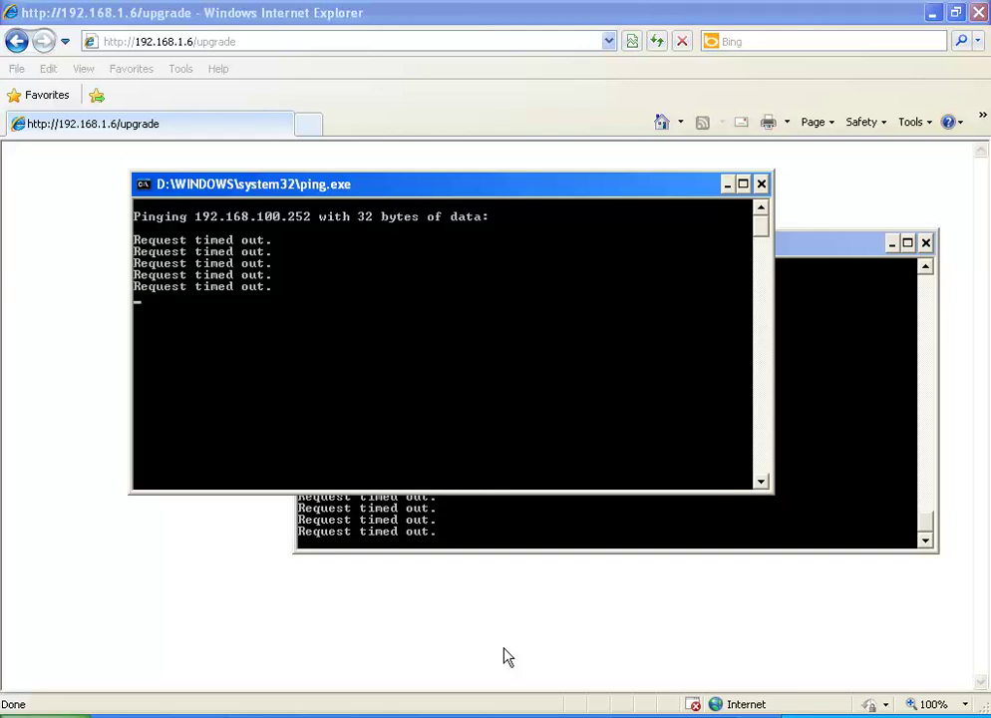
- Bring the older ping window for 192.168.2.1 forward and close it
left_click(820, 518)
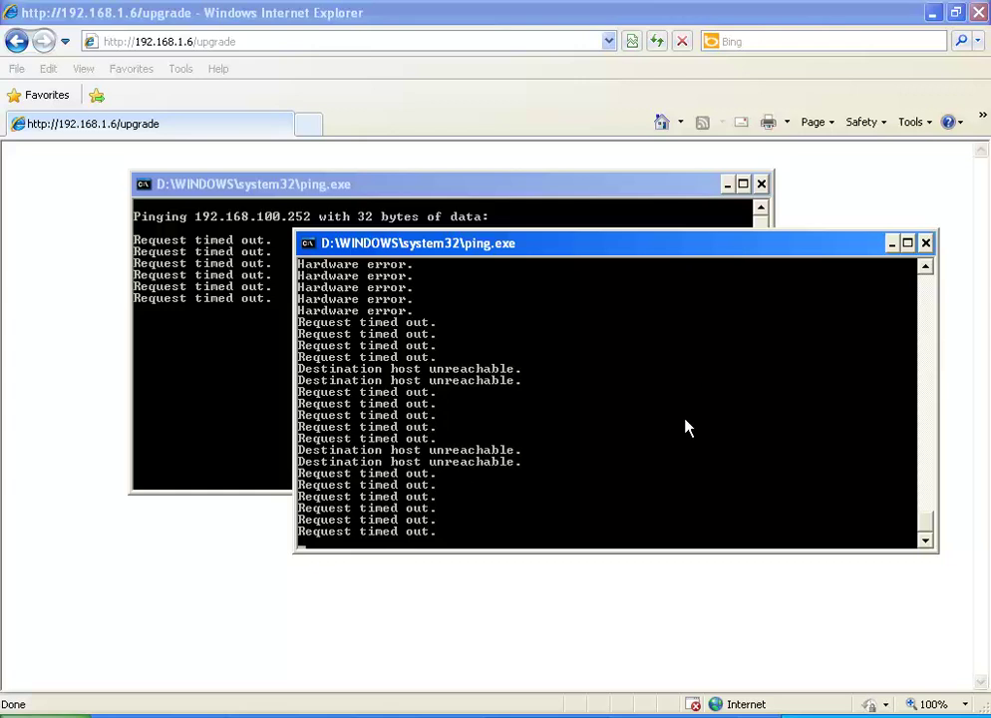
left_click_drag(566, 256, 635, 218)
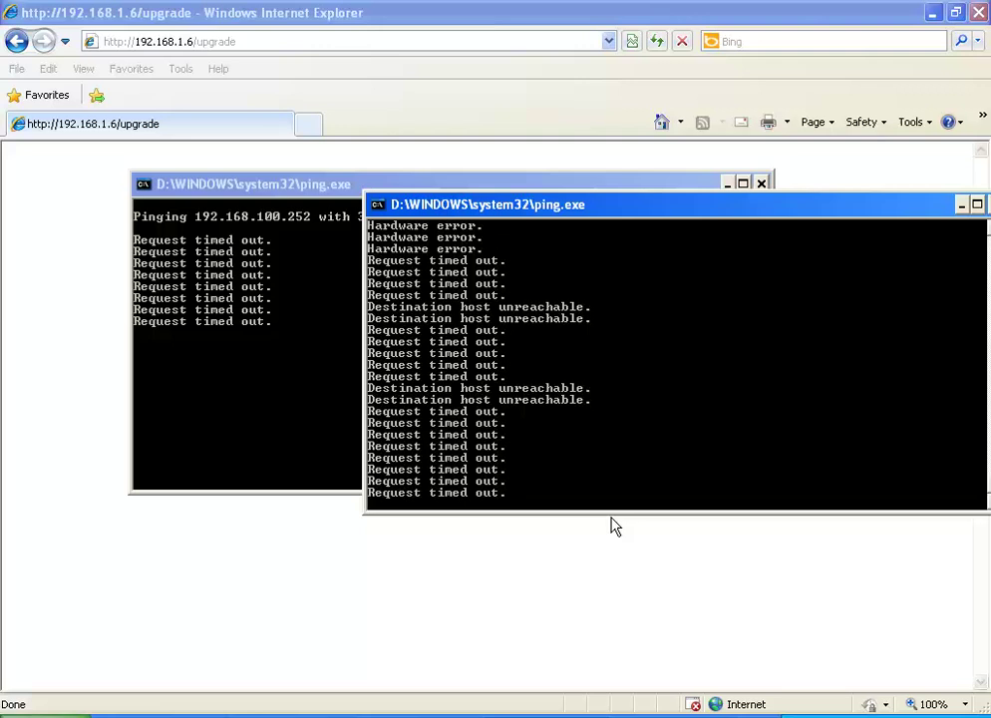
left_click(979, 205)
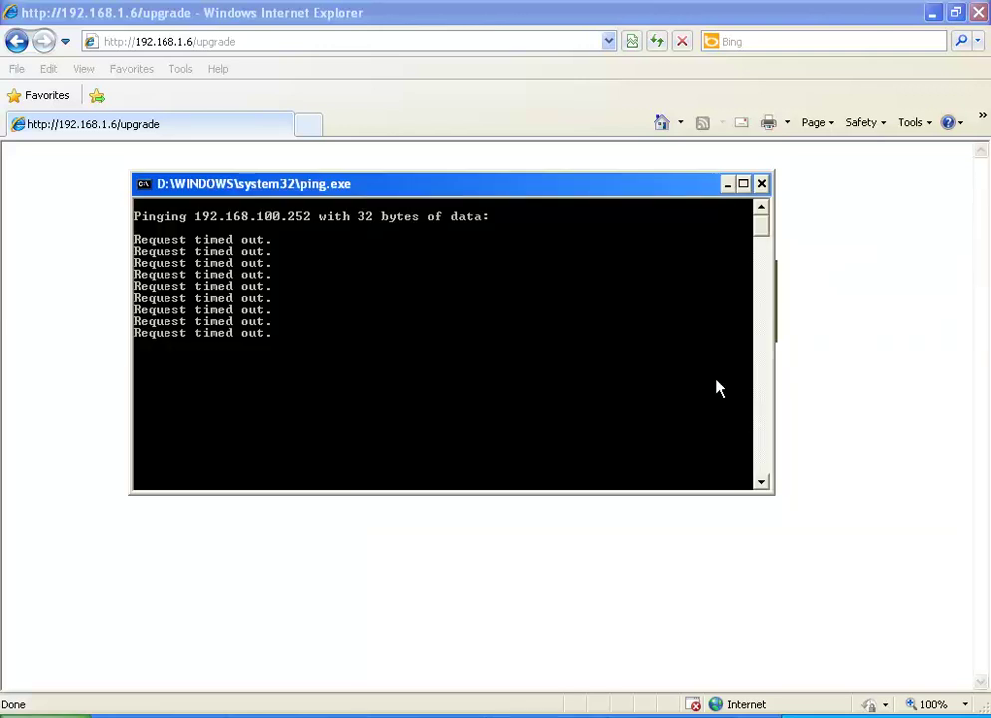
- Close the three open Notepad documents, discarding their unsaved changes
left_click(361, 714)
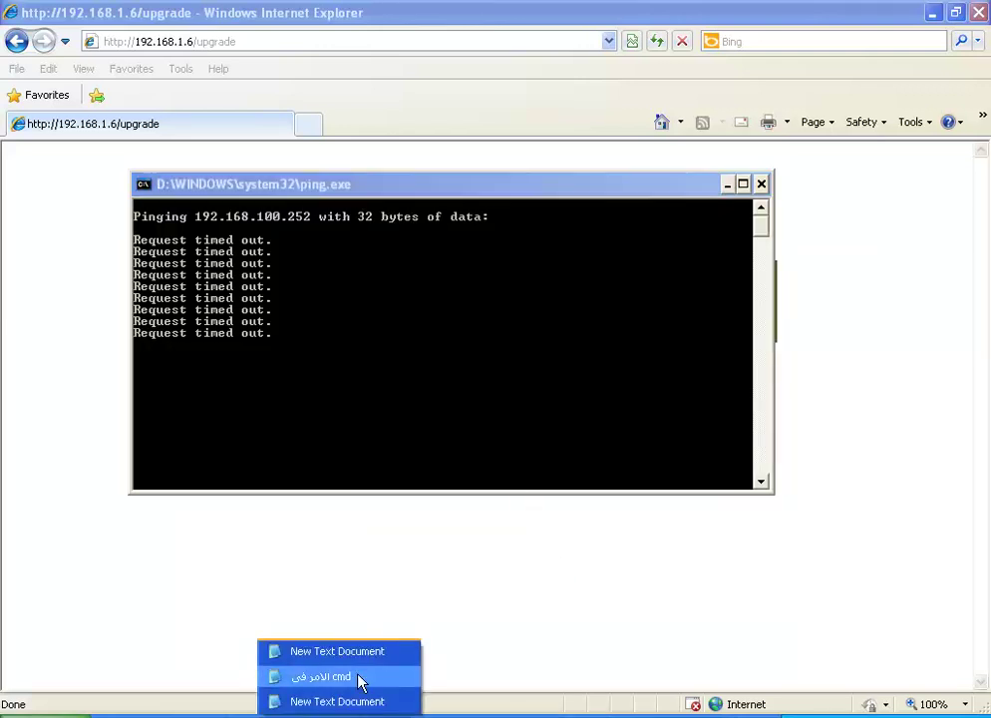
left_click(361, 656)
left_click(854, 184)
left_click(496, 436)
left_click(361, 714)
left_click(367, 674)
left_click(854, 185)
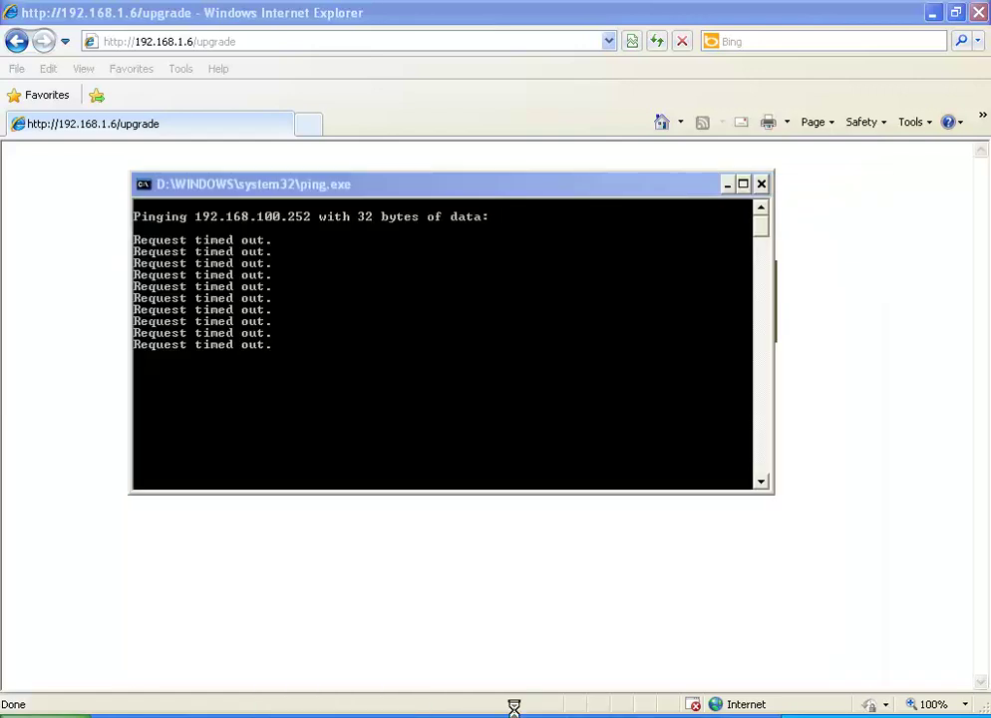
key("alt+Tab")
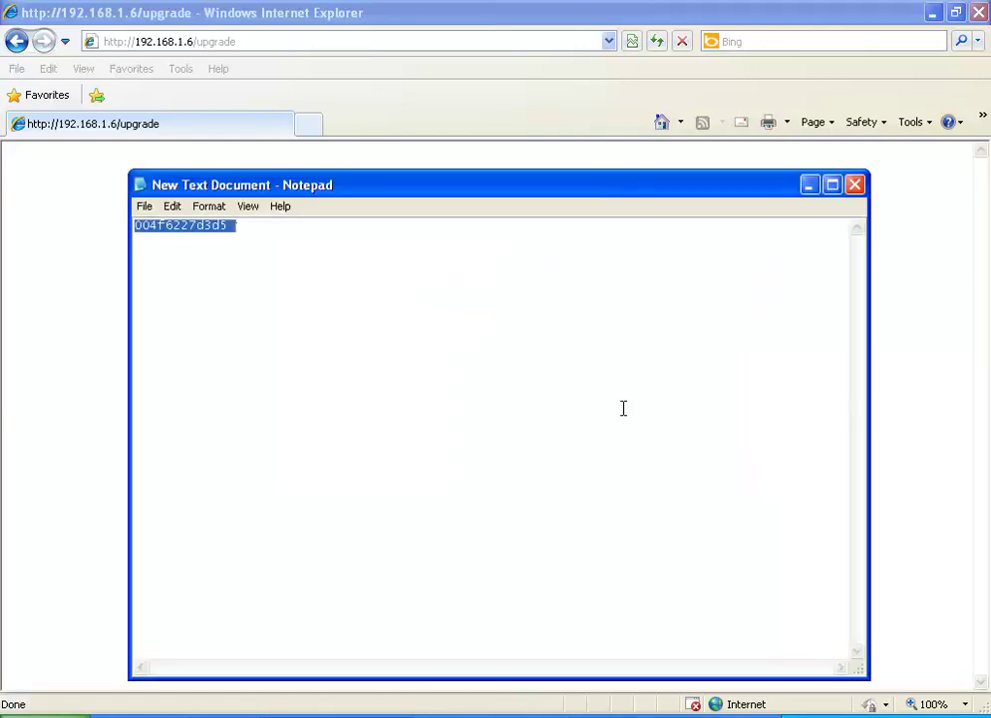
left_click(854, 185)
left_click(495, 436)
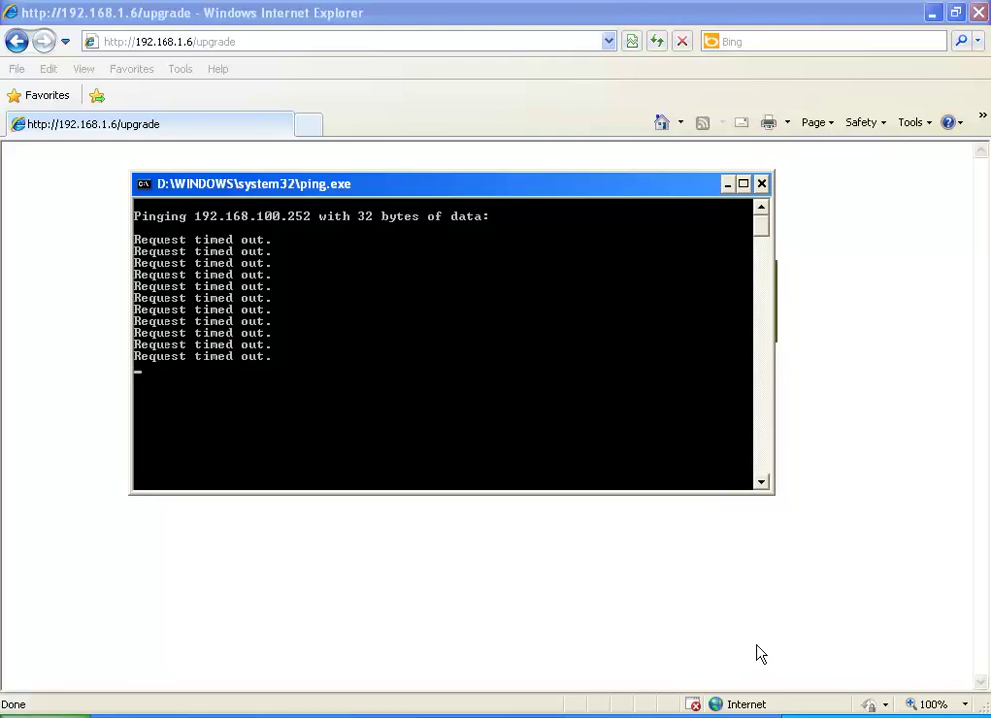
- Reposition the ping window to watch its replies and browse to the device at 192.168.100.252
left_click_drag(407, 197, 432, 335)
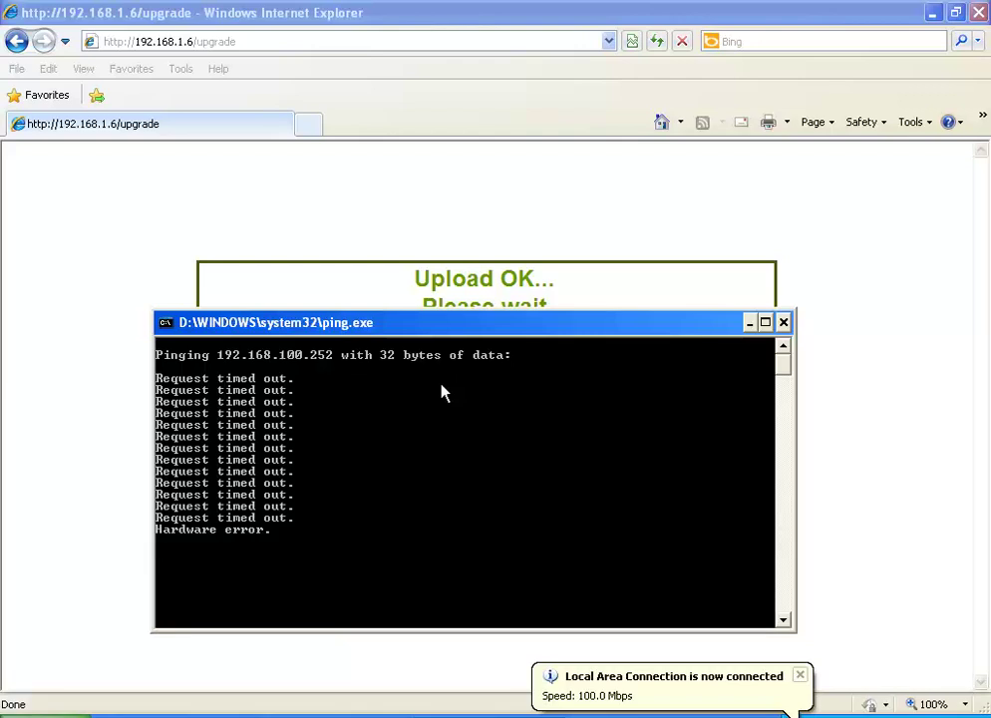
left_click_drag(516, 332, 589, 175)
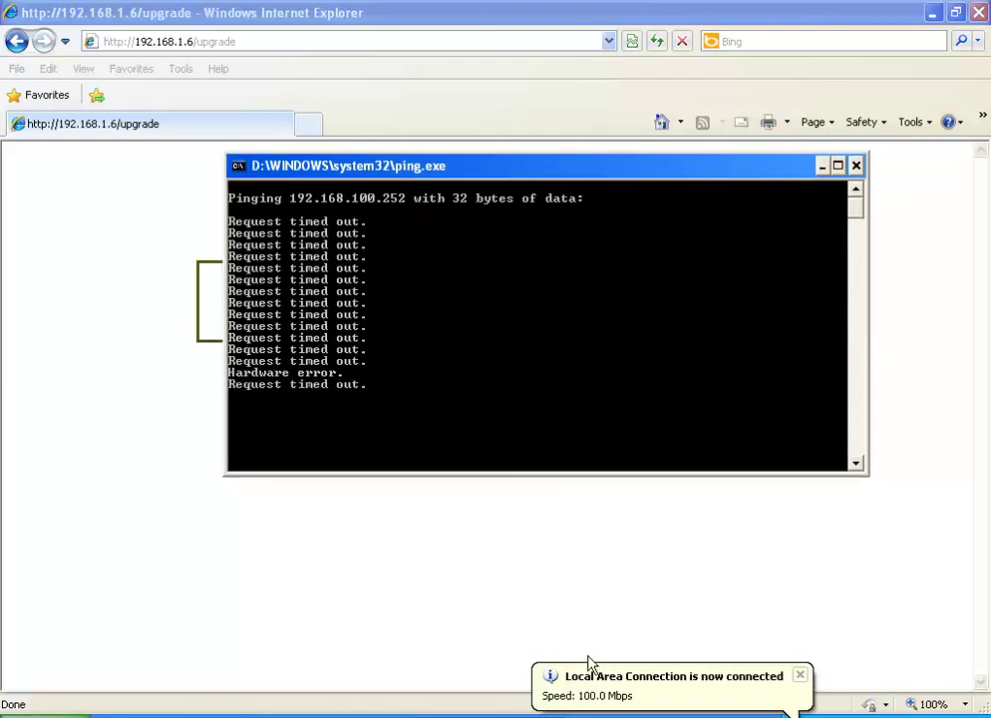
left_click(265, 40)
type("192.")
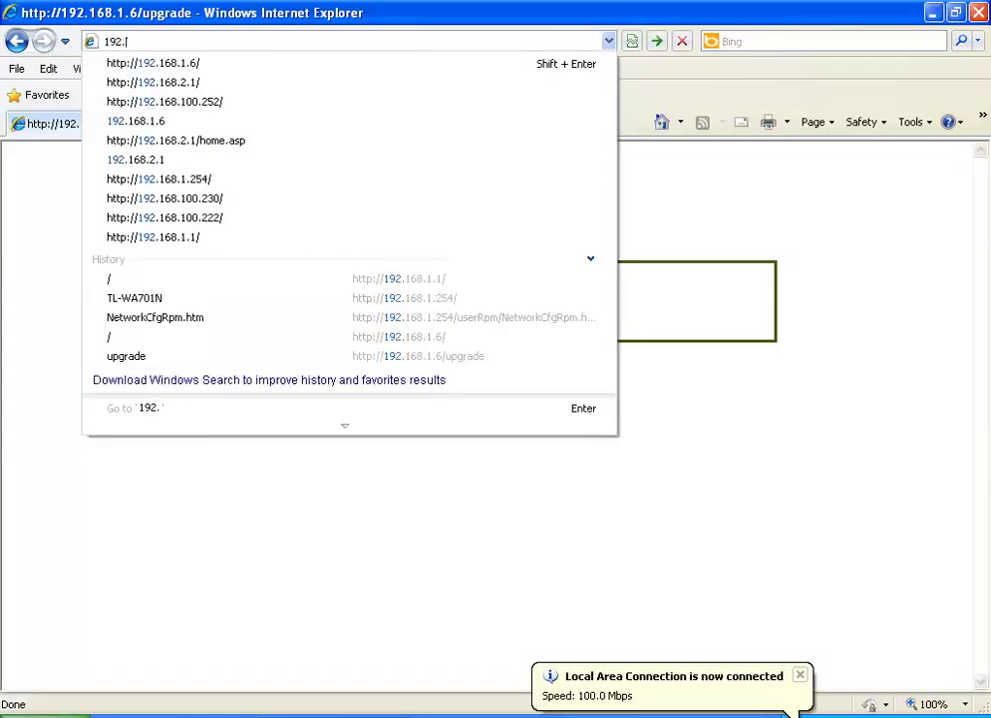
type("168.100.252")
key("Return")
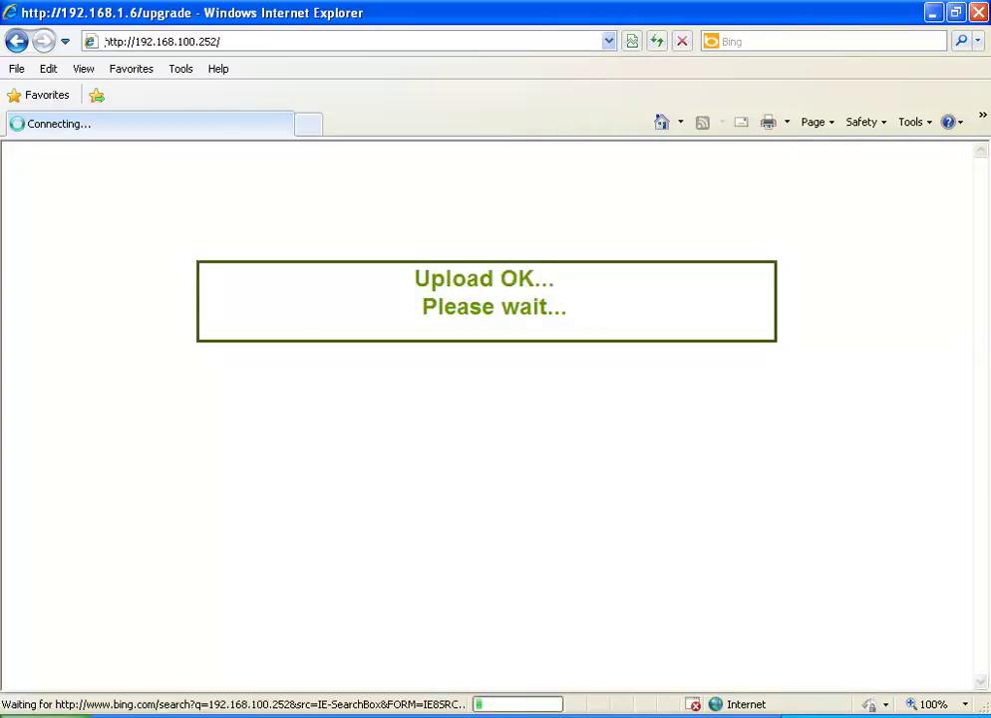
- Check the ping replies and reload the access point's web page at 192.168.100.252
key("alt+Tab")
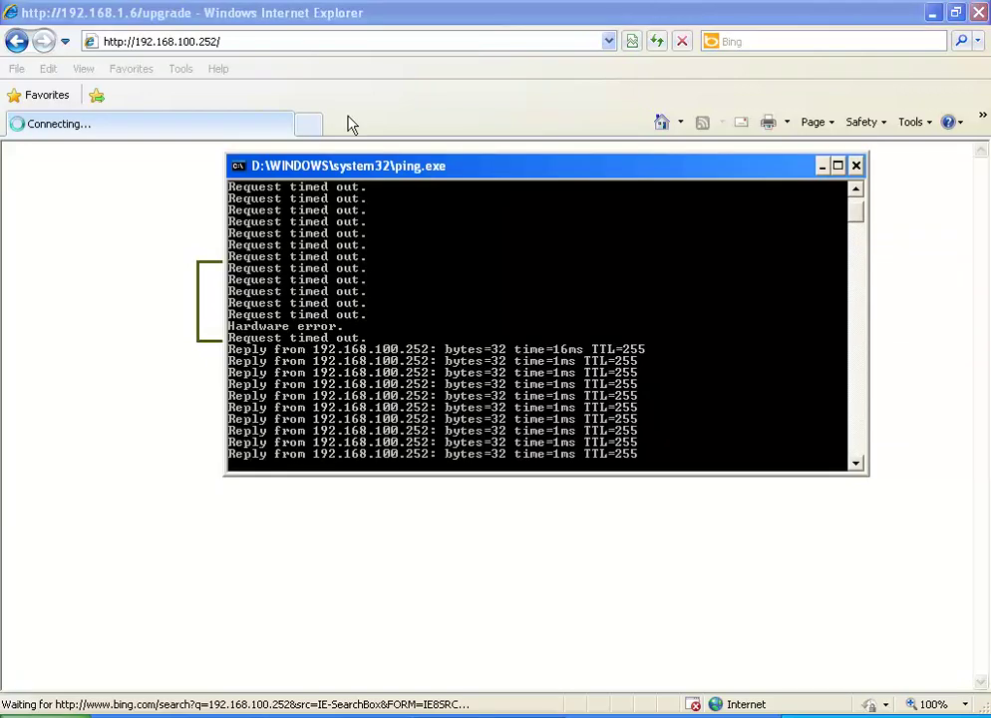
left_click(258, 42)
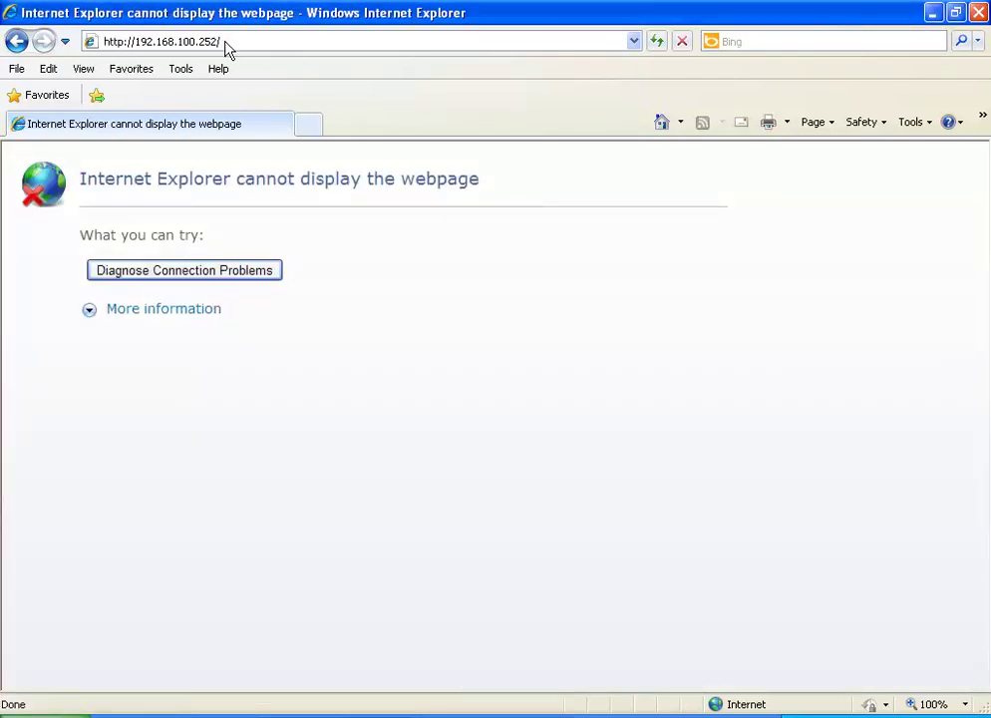
left_click(194, 47)
key("Return")
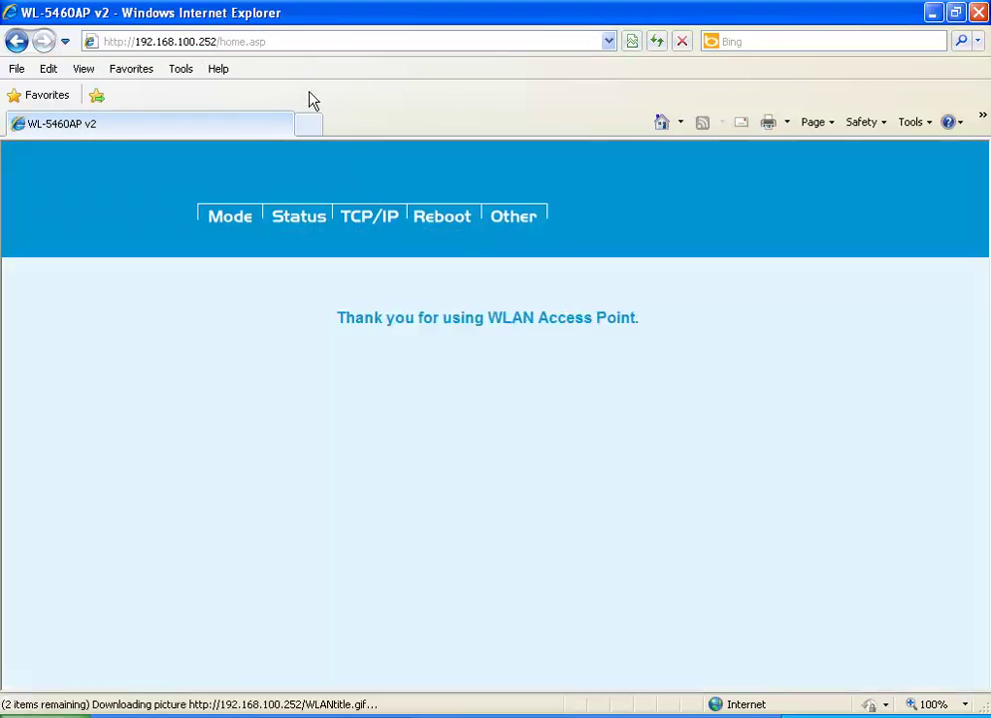
left_click(297, 41)
key("Return")
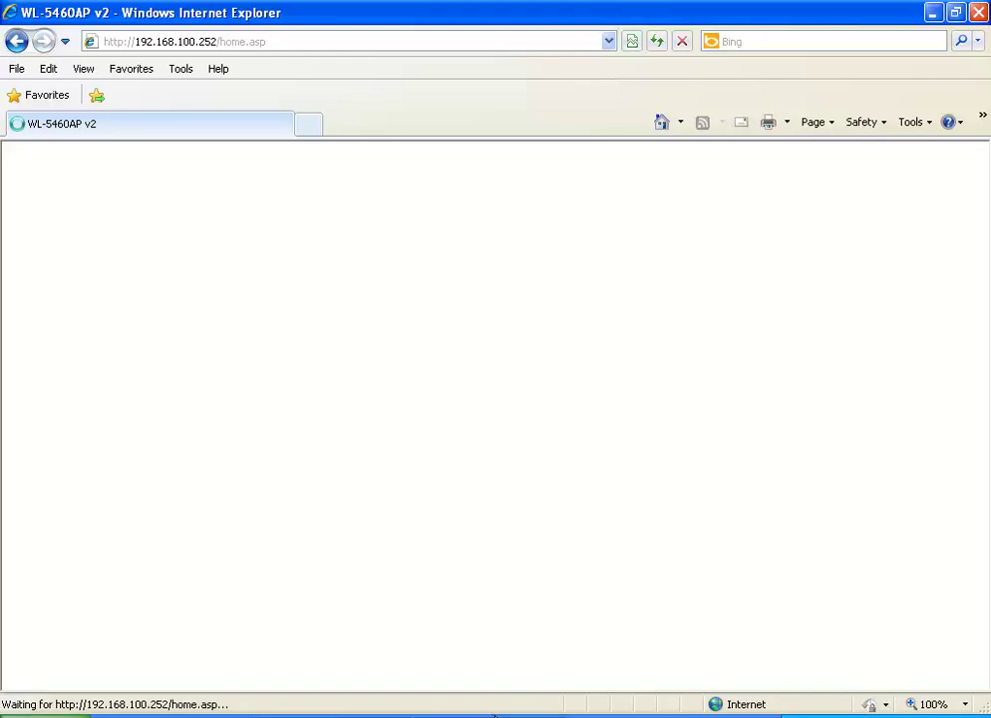
left_click(509, 714)
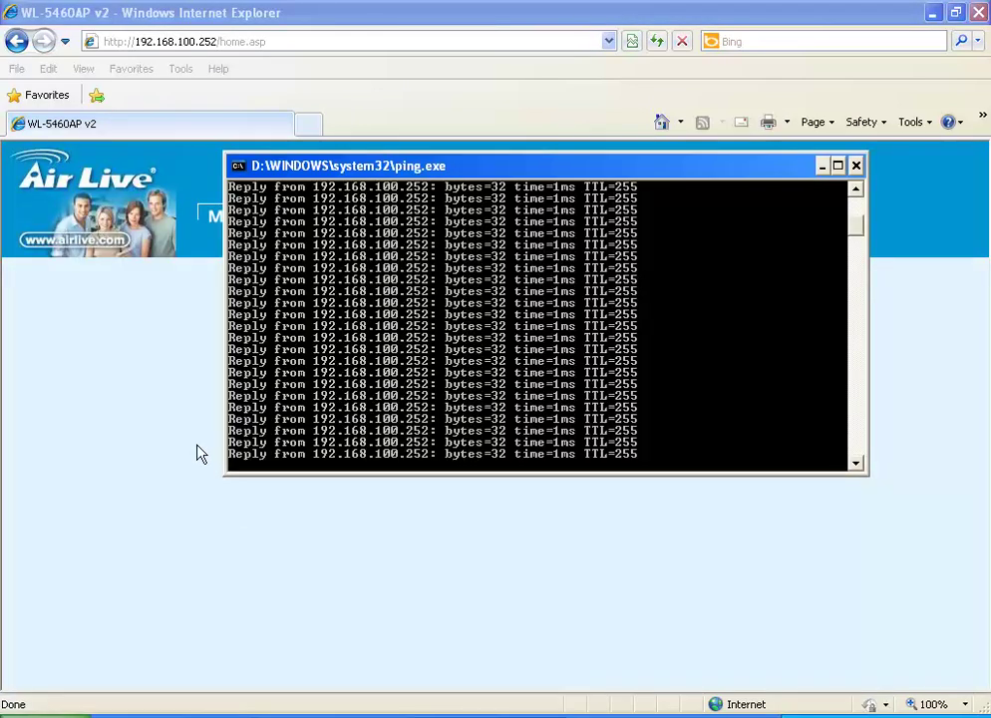
left_click(199, 454)
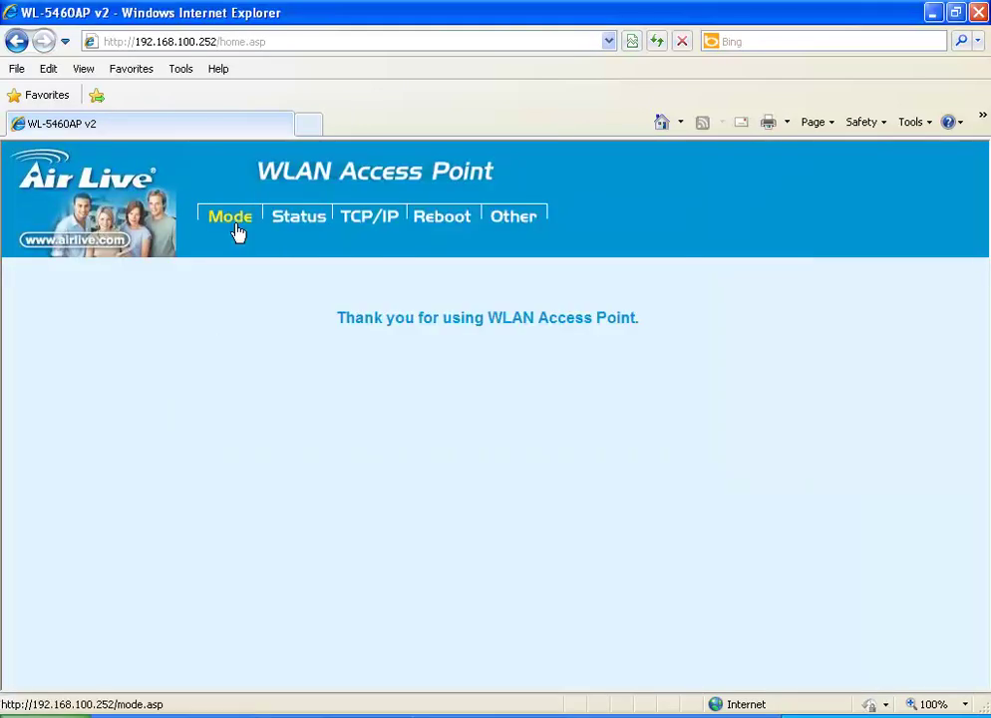
- Examine the Tx Power Level options in the AP mode's wireless advanced settings and close them without changes
left_click(227, 222)
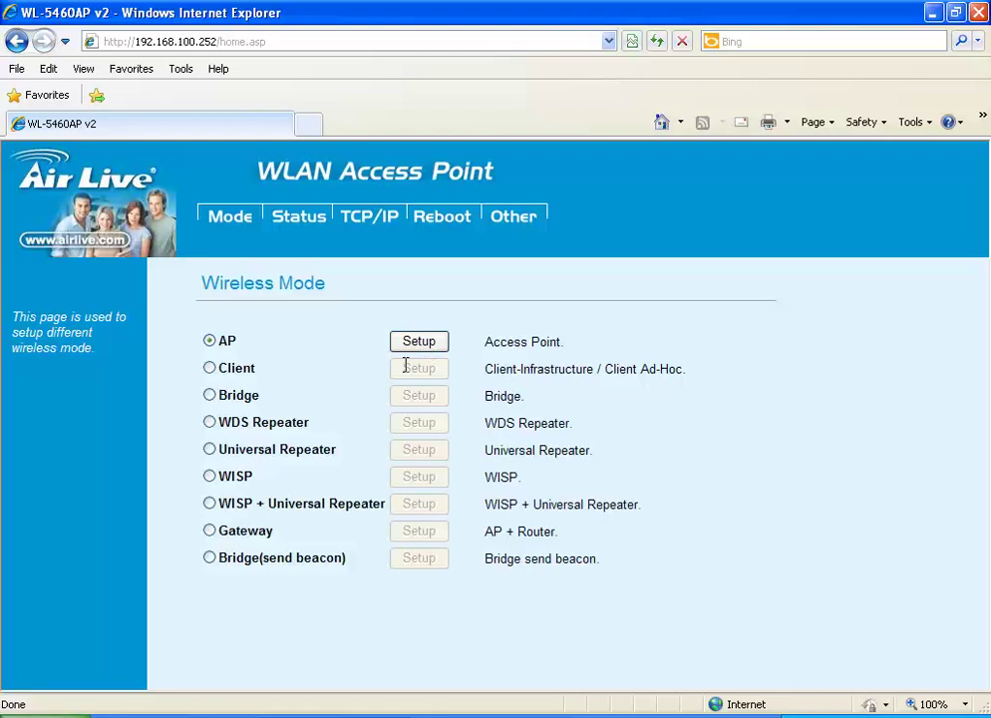
left_click(429, 348)
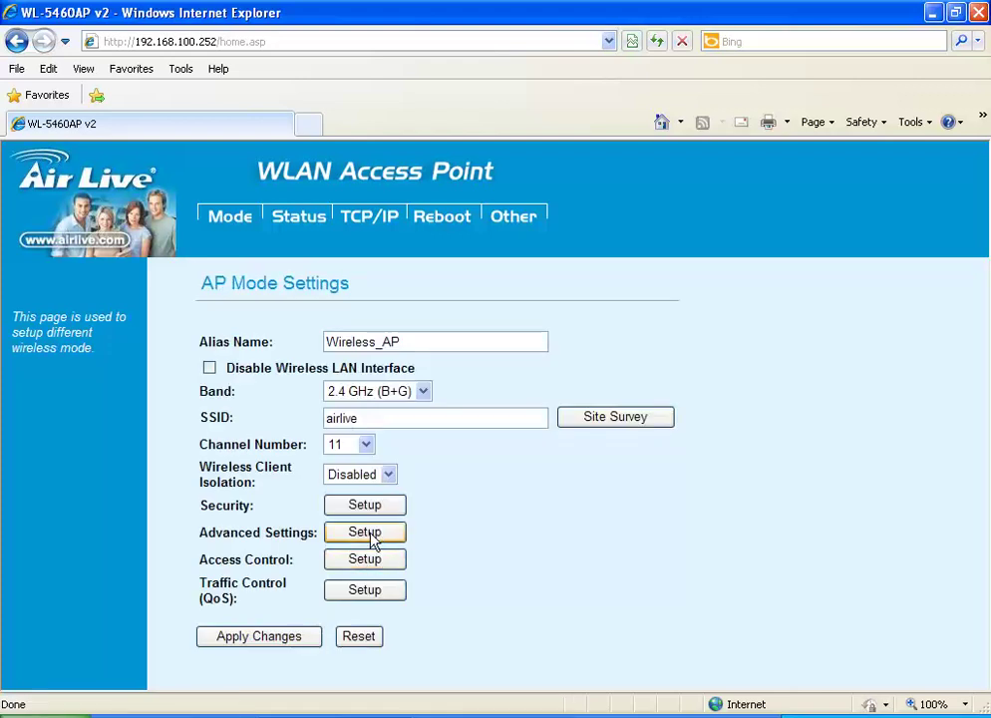
left_click(370, 534)
left_click(428, 461)
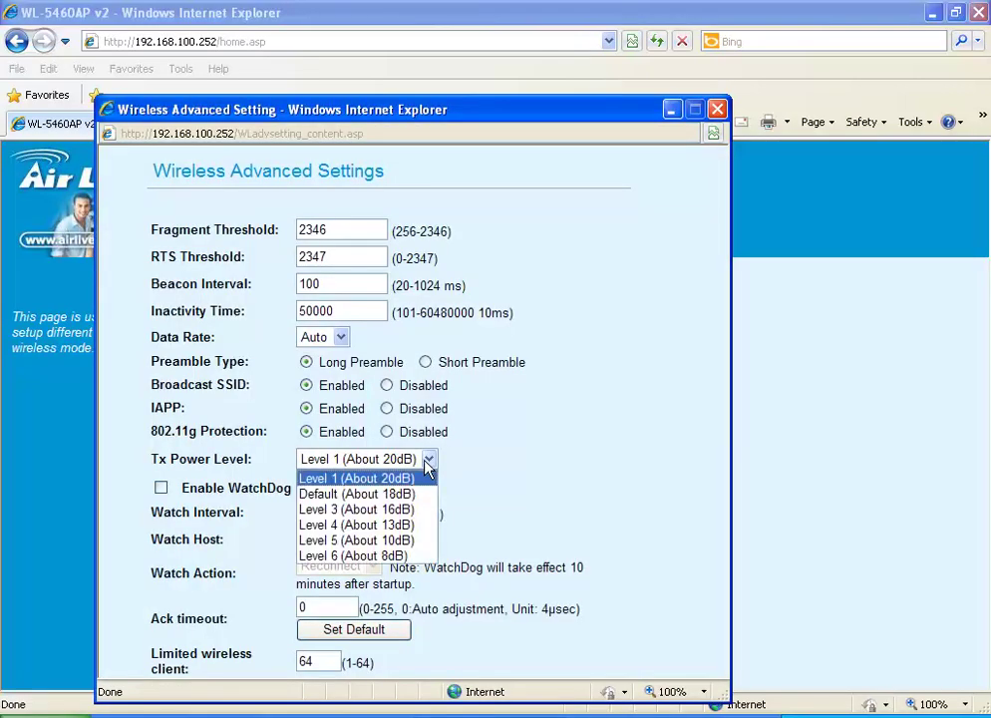
left_click(427, 461)
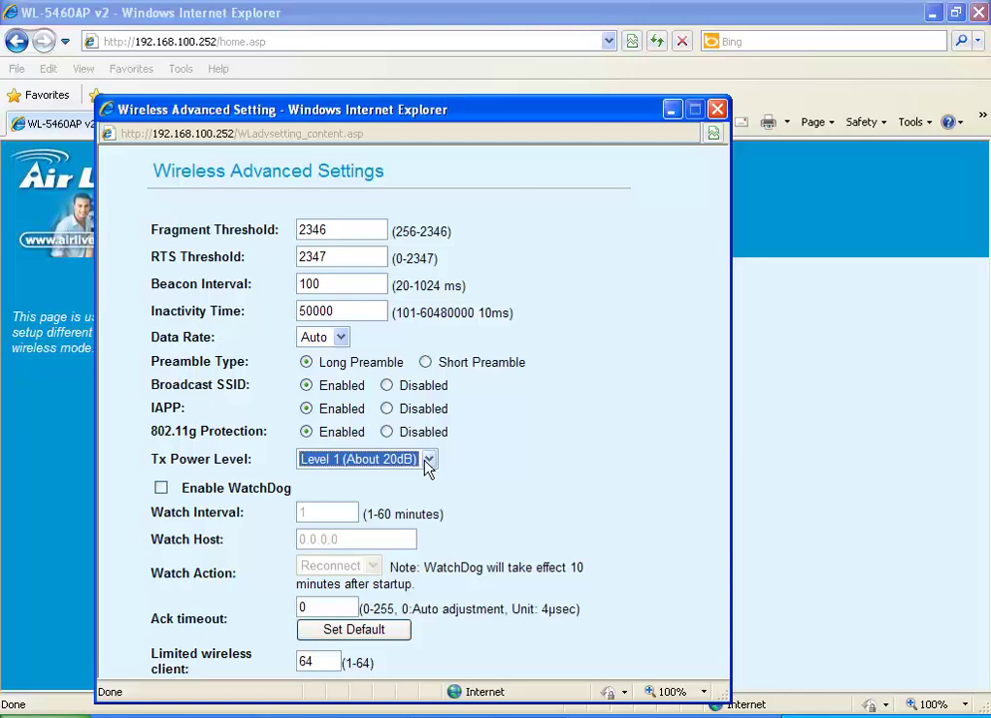
left_click(718, 110)
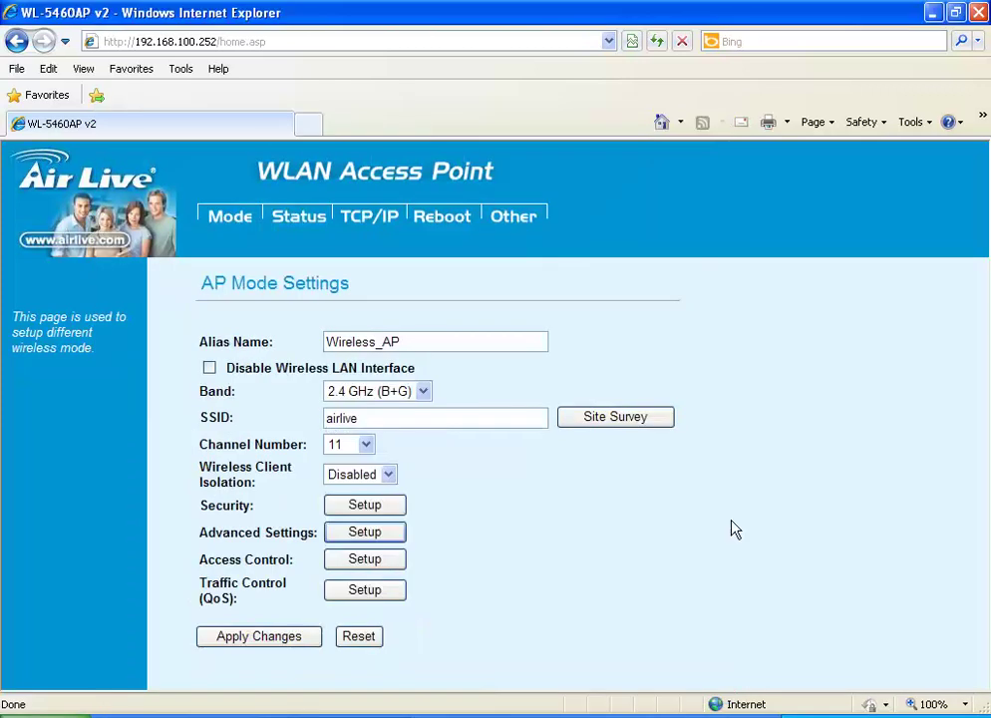